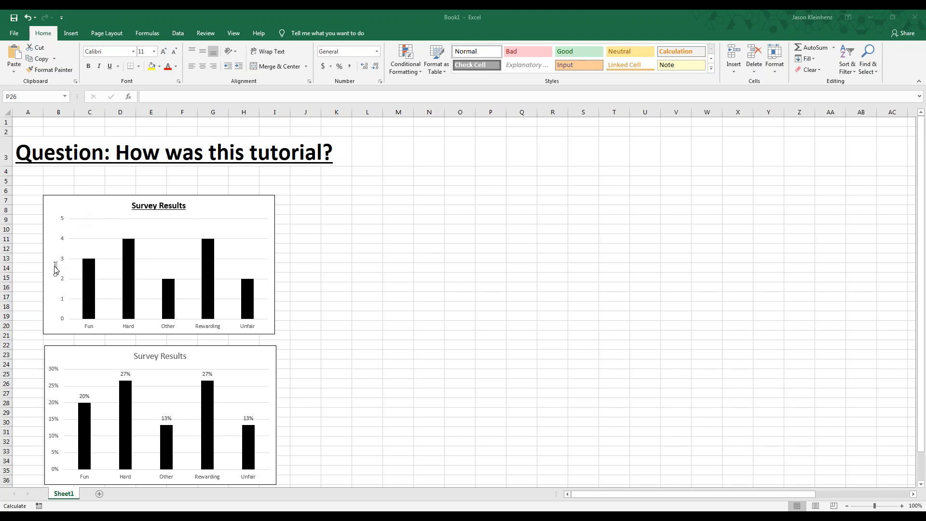
Delete both Survey Results charts from the sheet
left_click(55, 288)
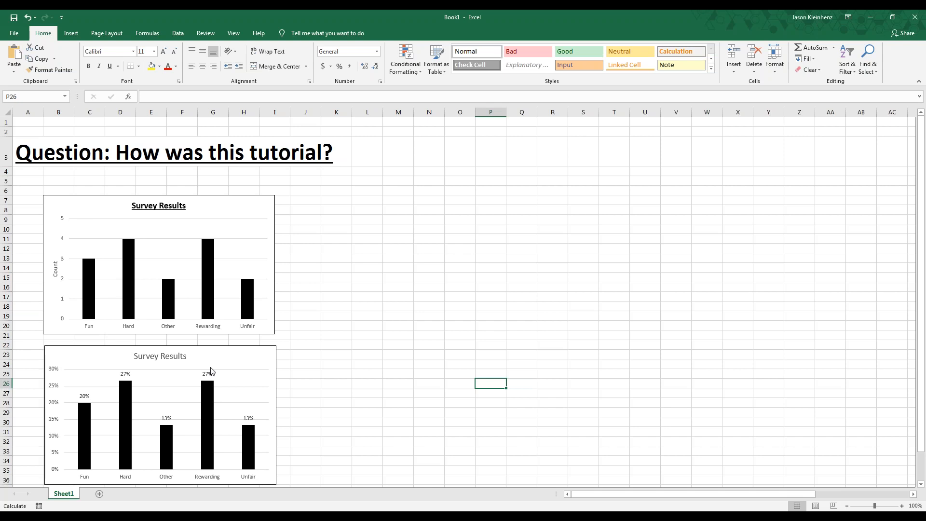
left_click(80, 203)
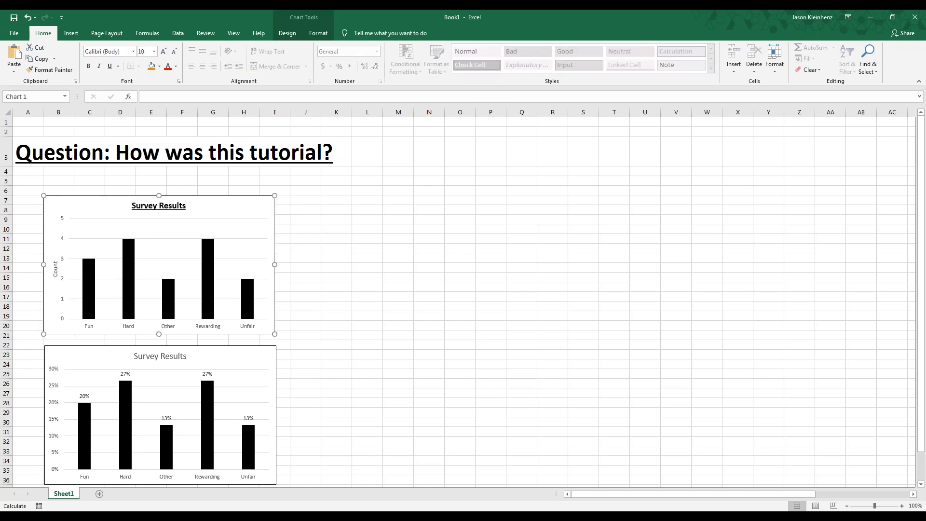
key("Delete")
left_click(72, 355)
key("Delete")
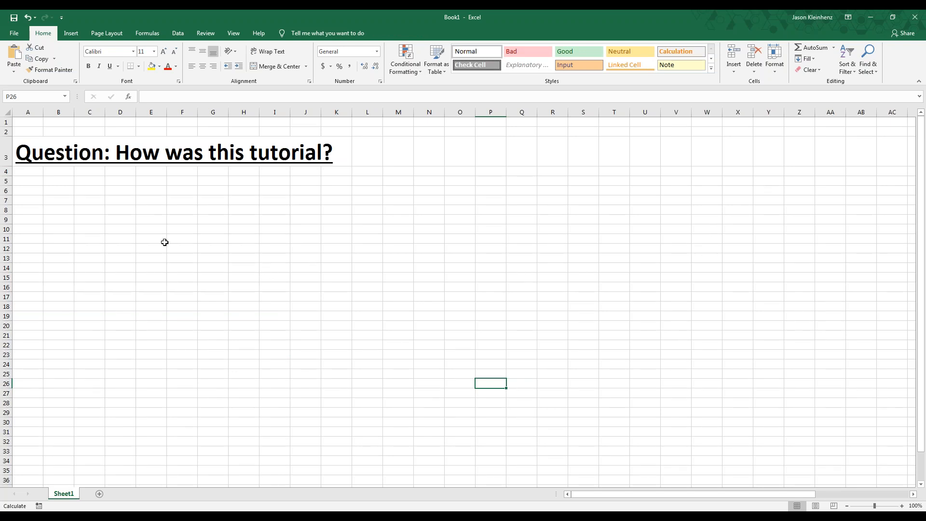
Enter the heading "Number" in A5 with 1 in A6 and 2 in A7 beneath it
left_click(52, 188)
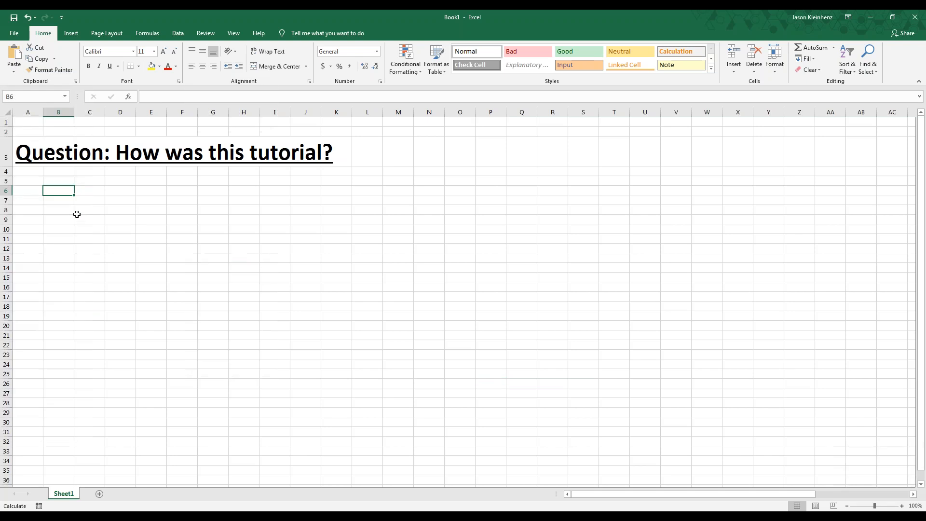
left_click(43, 181)
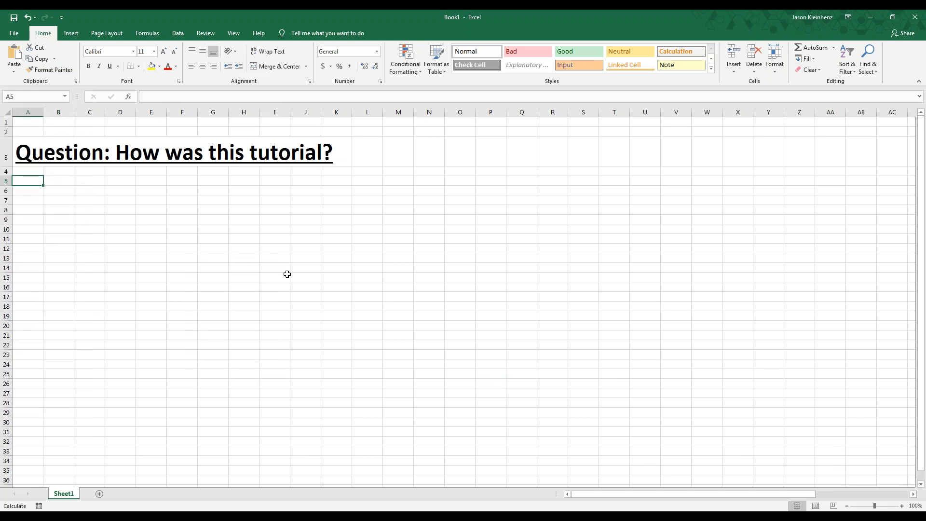
type("Number")
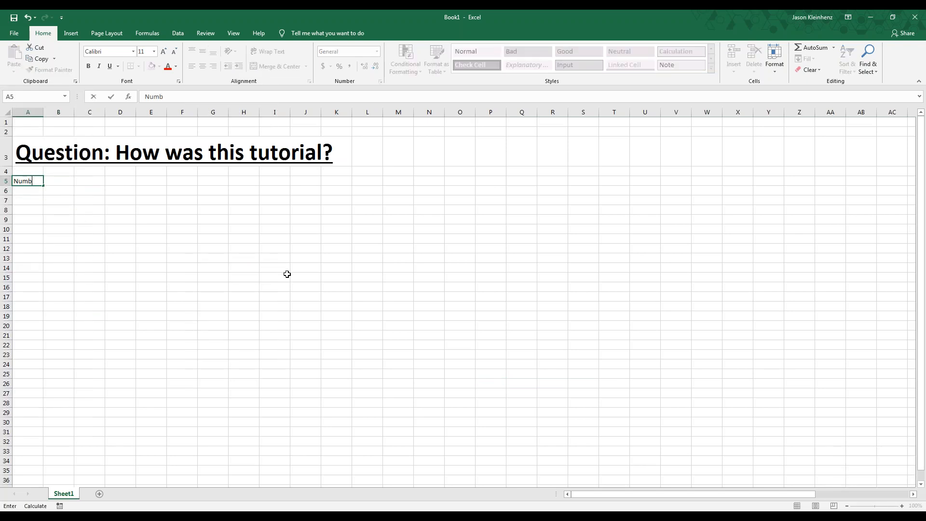
left_click(32, 192)
type("1")
left_click(28, 198)
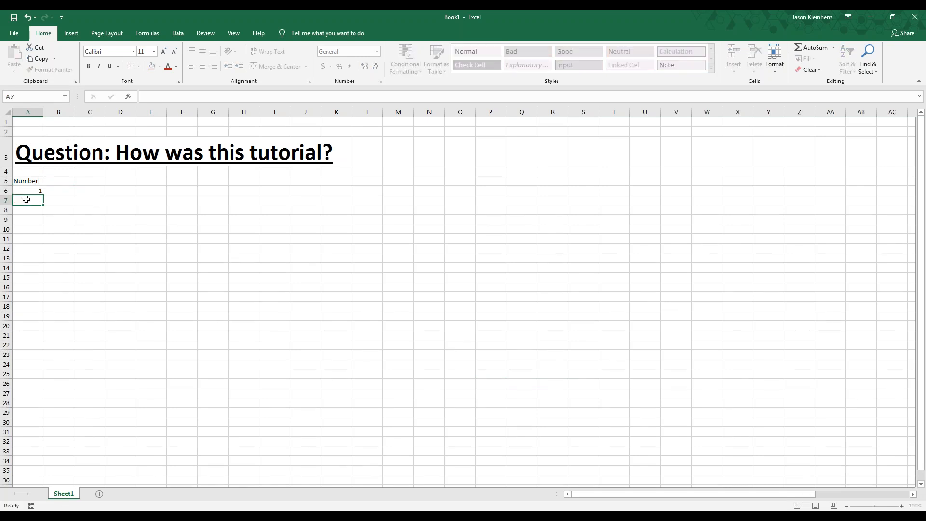
type("2")
Fill a number series from A6 down to 13 in A18, and add 14 and 15 in A19 and A20
left_click(38, 191)
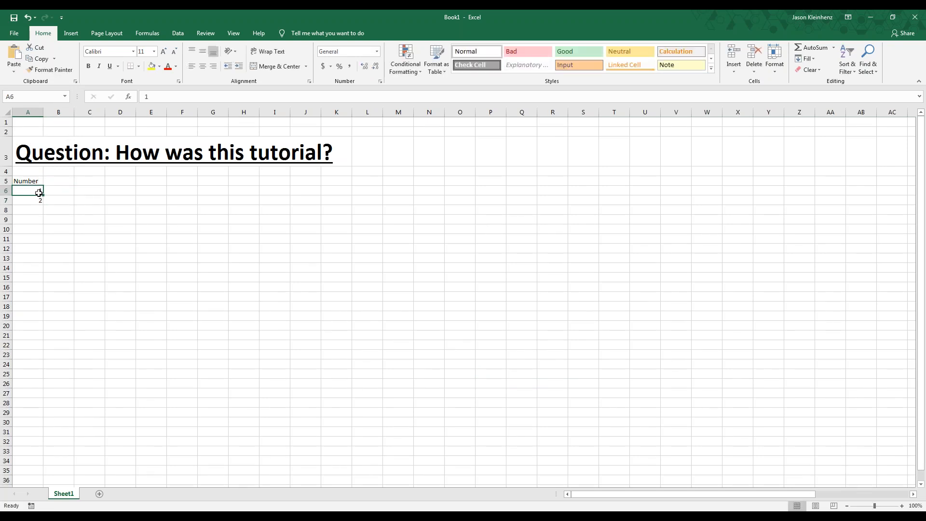
left_click_drag(44, 194, 44, 311)
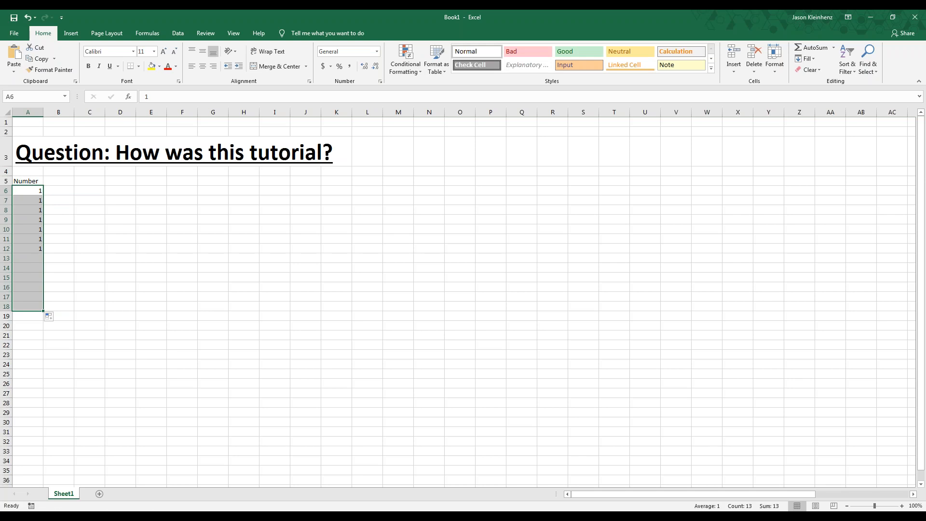
left_click(56, 320)
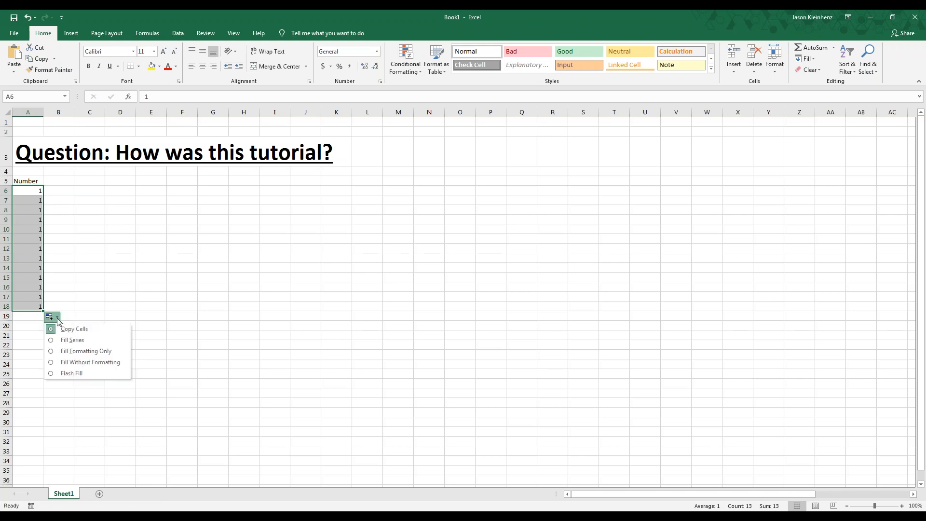
left_click(72, 340)
left_click(31, 318)
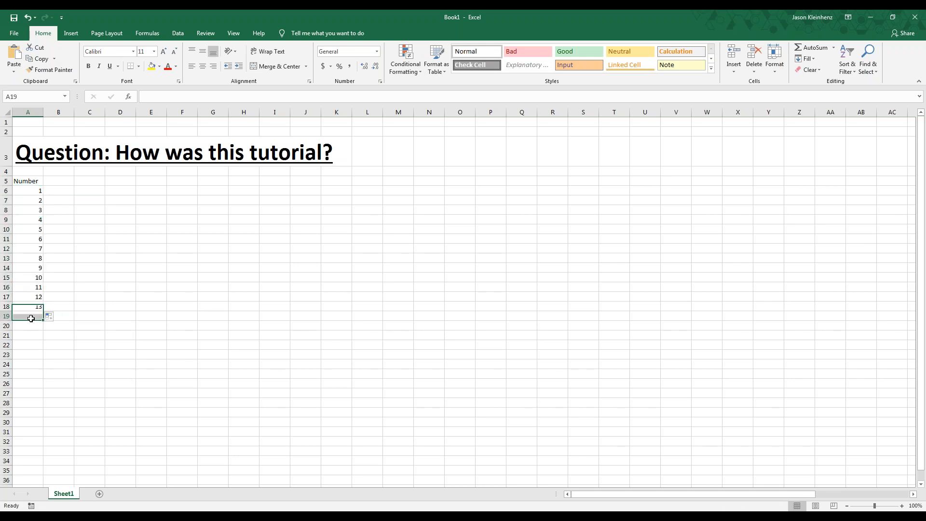
type("14")
key("Return")
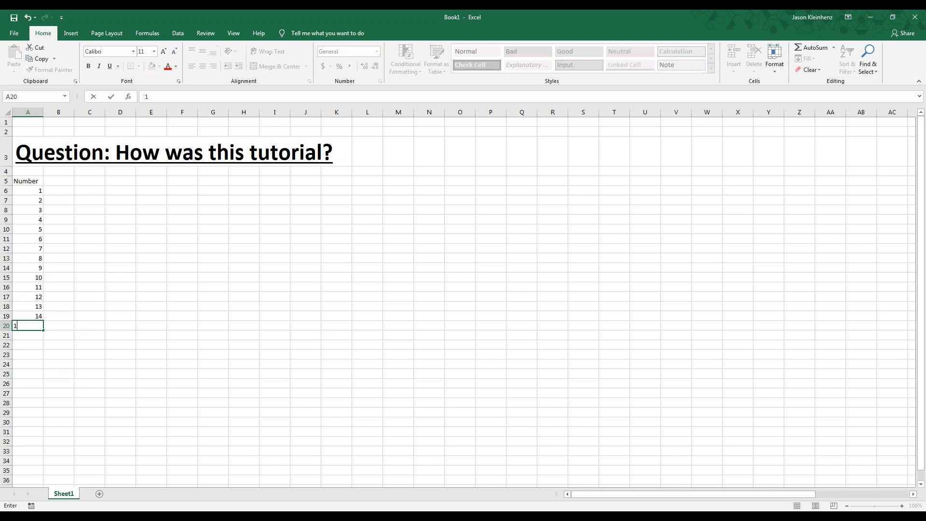
type("15")
key("Return")
Add the headings "Responses" in B5 and "Assignment" in C5, and fit both columns' widths to their text
left_click(56, 179)
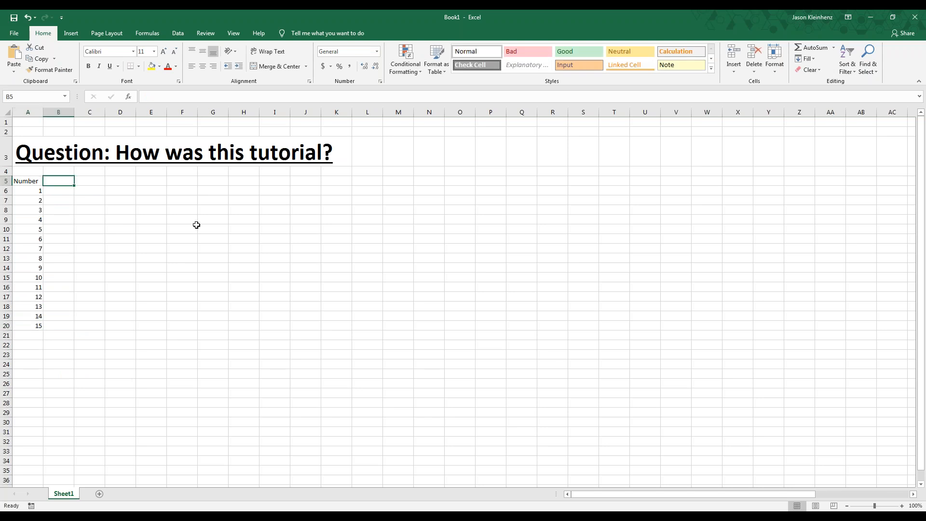
type("Responses")
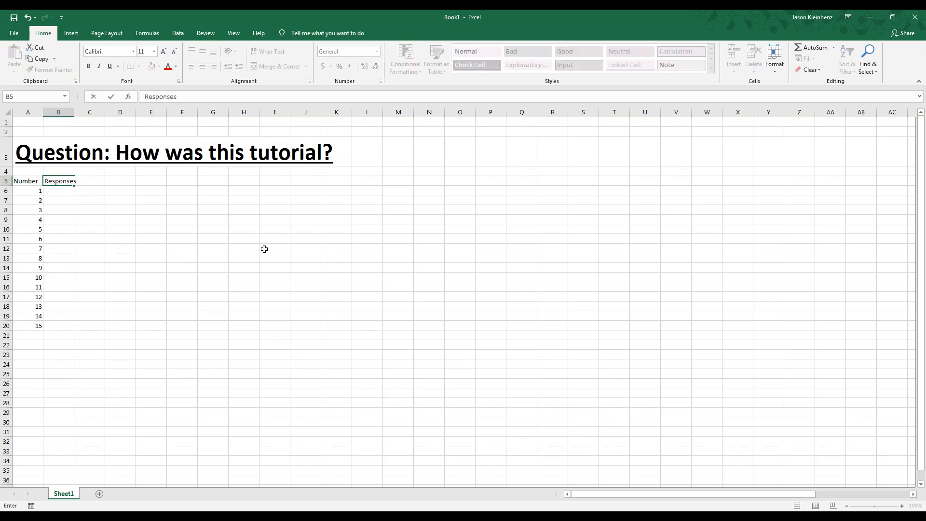
key("Return")
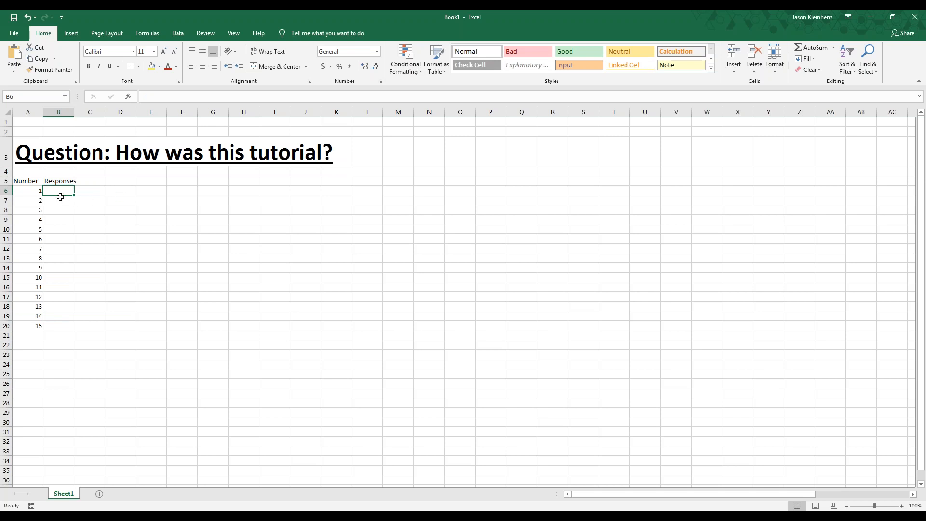
left_click(96, 181)
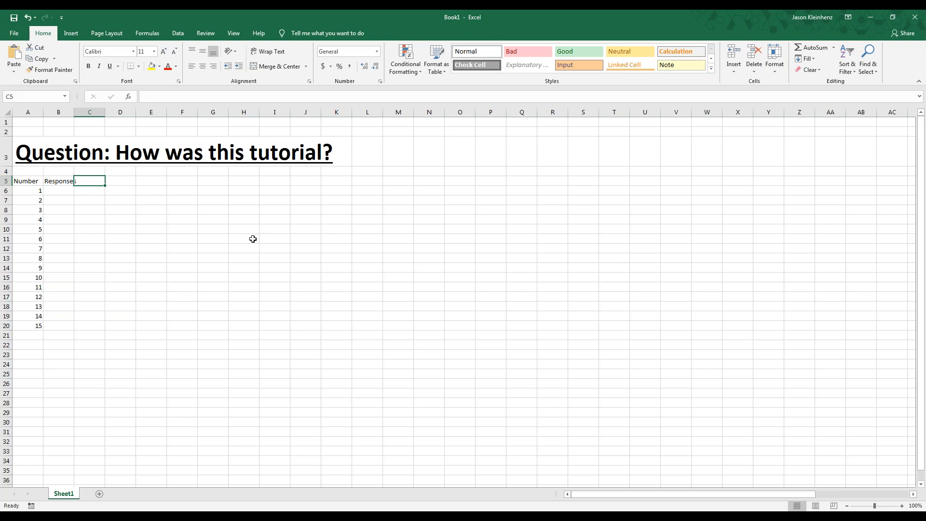
type("Assignment")
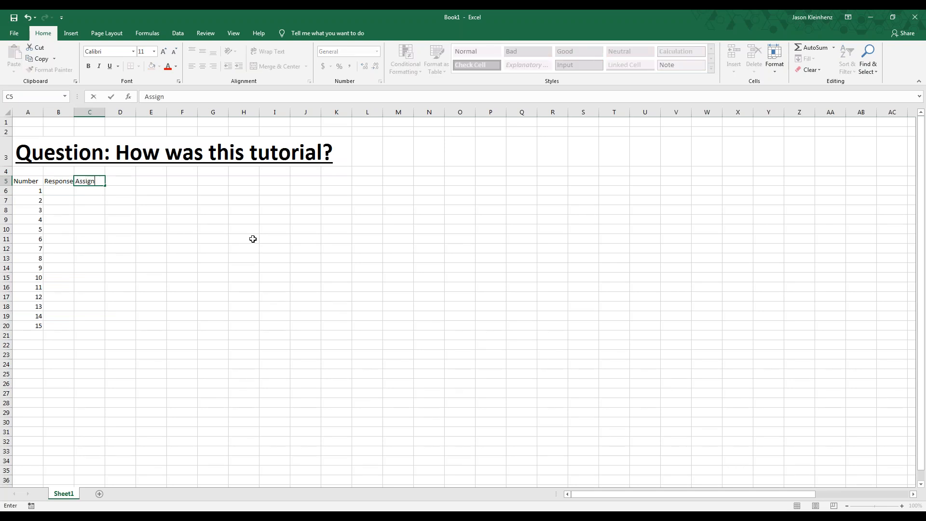
left_click(134, 200)
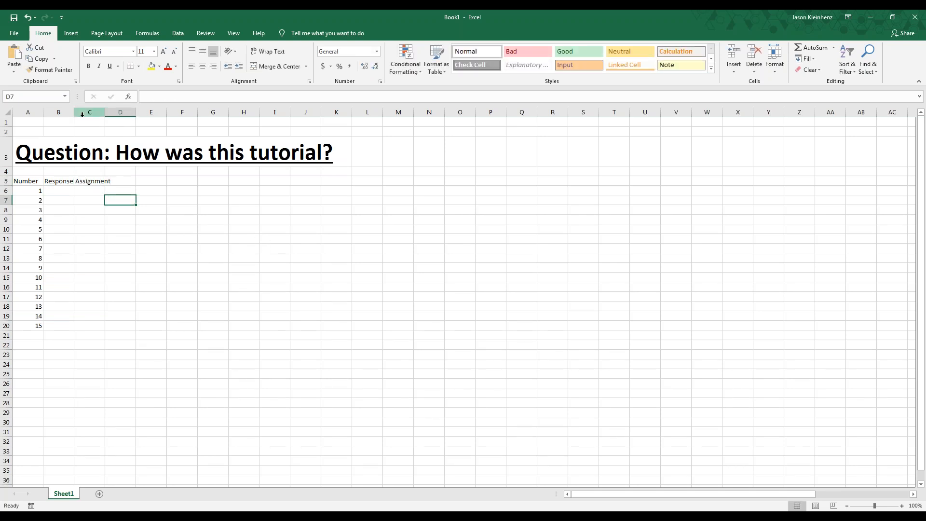
double_click(74, 114)
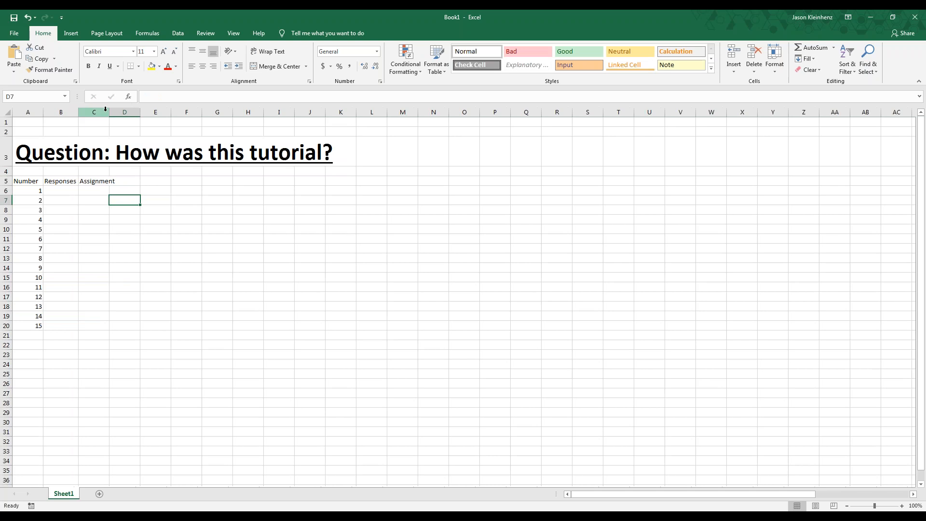
double_click(109, 112)
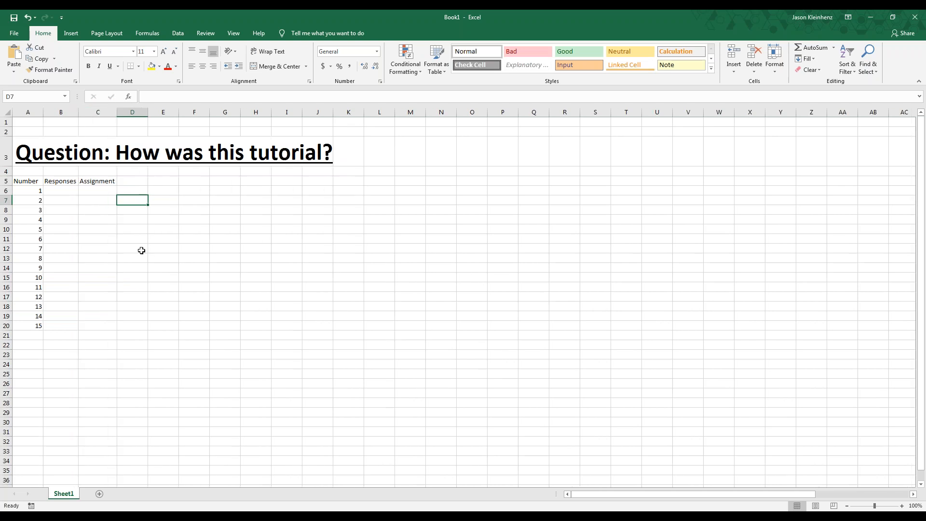
Copy the survey responses in AJ11:AJ25 to B6:B20 and fit column B's width to the text
left_click(70, 188)
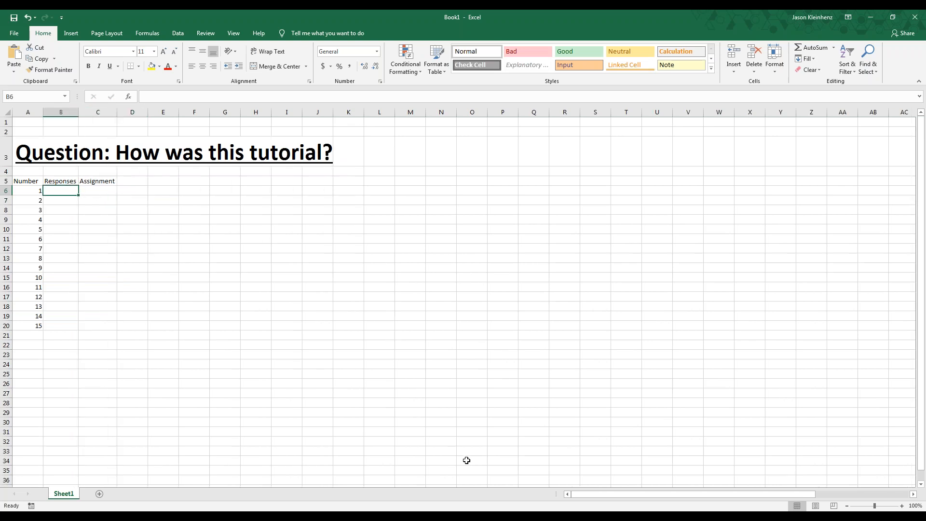
left_click_drag(608, 493, 731, 493)
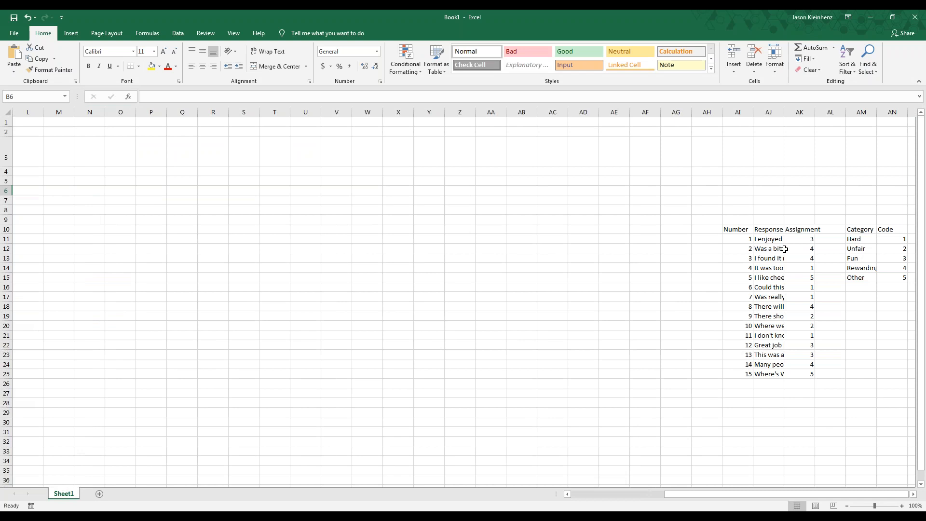
left_click_drag(770, 241, 784, 374)
right_click(775, 357)
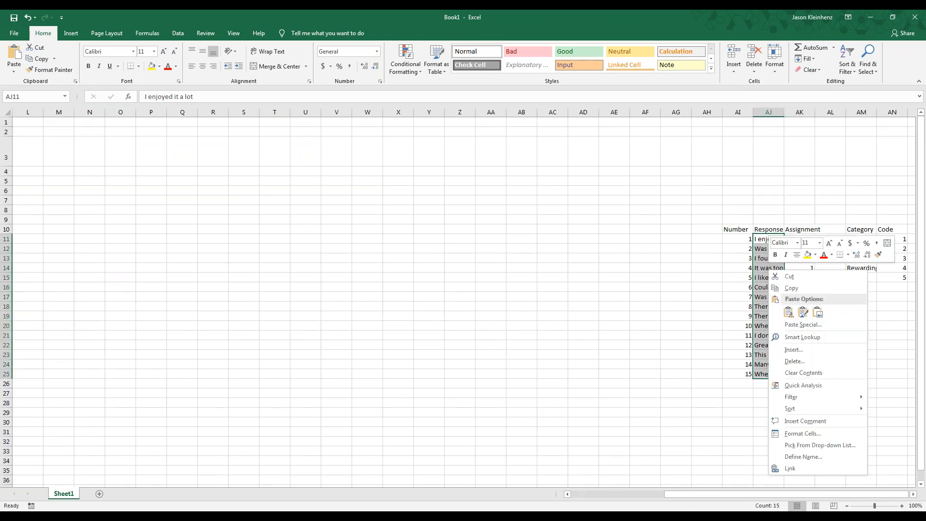
left_click(799, 288)
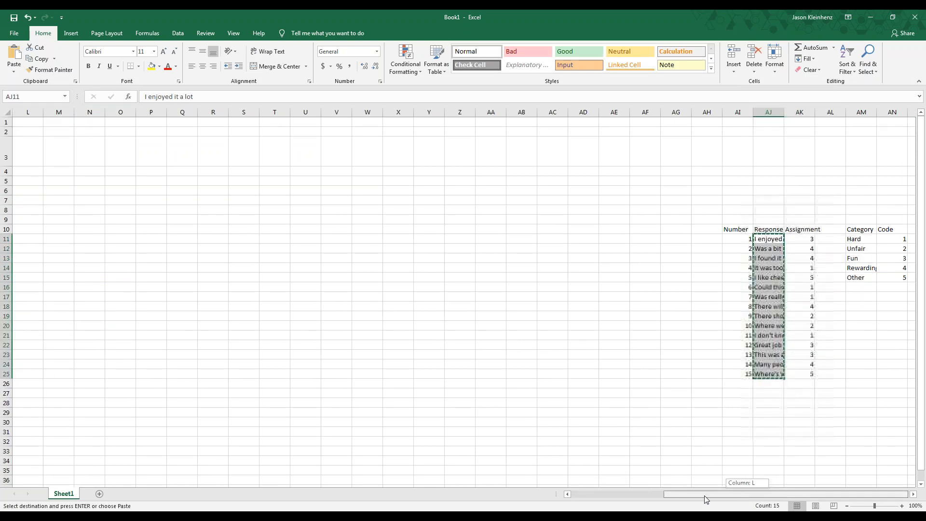
left_click_drag(703, 494, 609, 493)
left_click(55, 191)
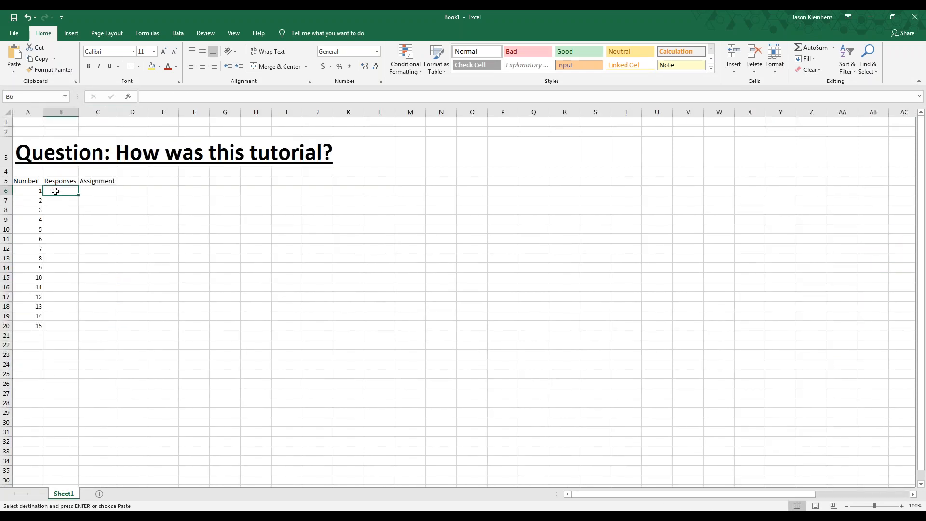
key("ctrl+v")
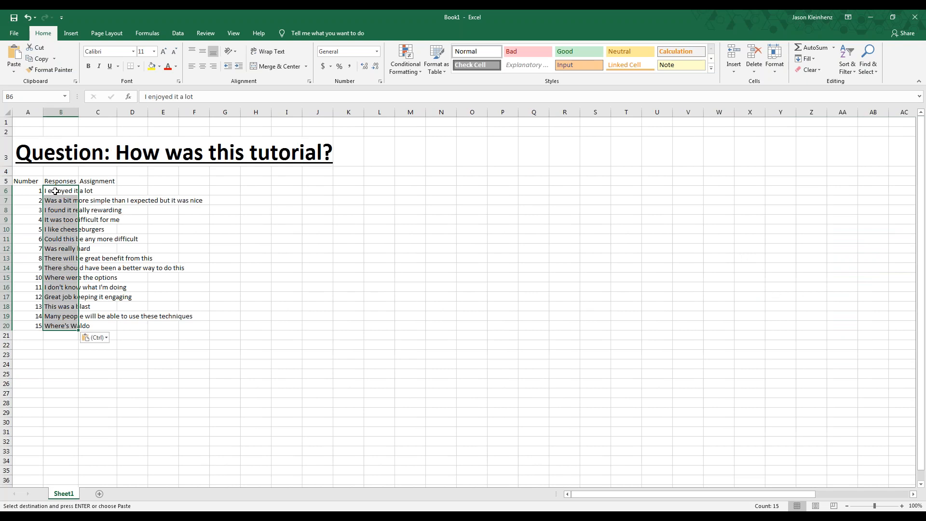
double_click(78, 112)
left_click(257, 276)
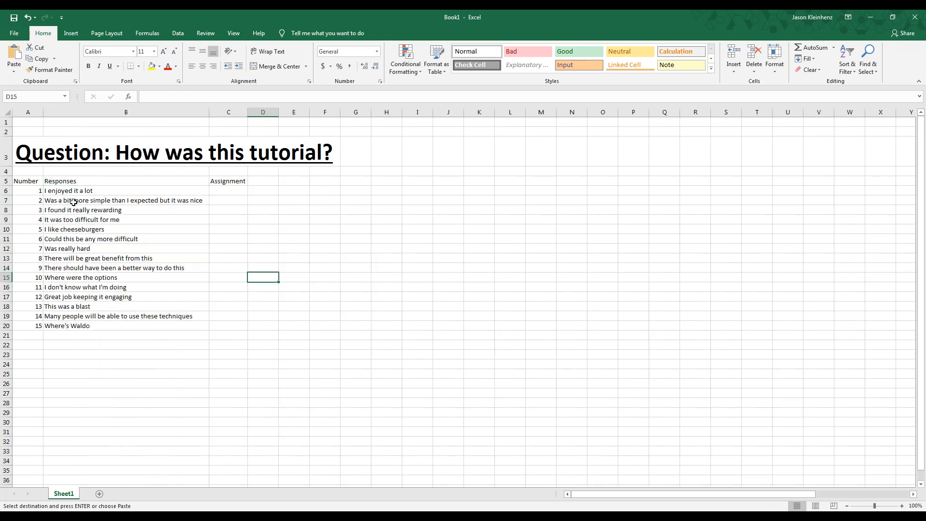
Add the headings "Category" in F5 and "Code" in G5 for a coding table
left_click(333, 182)
type("Category")
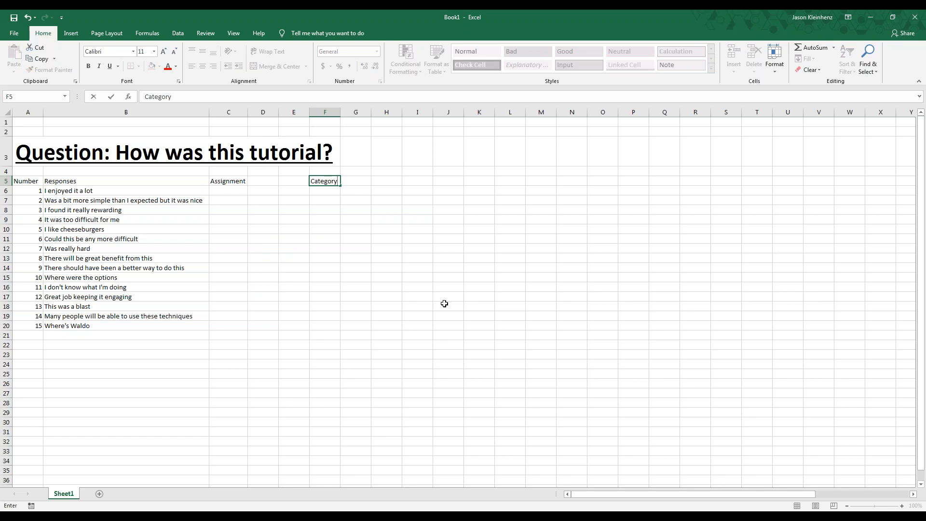
key("Tab")
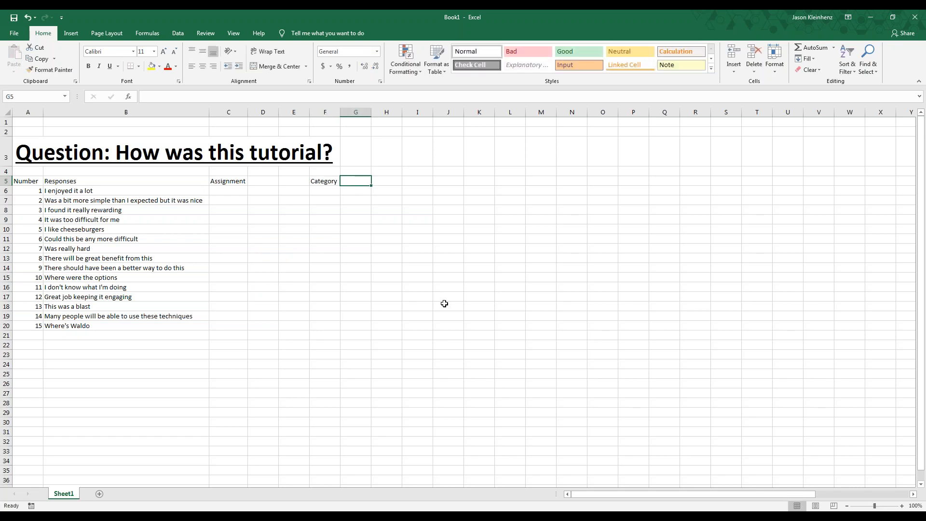
type("Code")
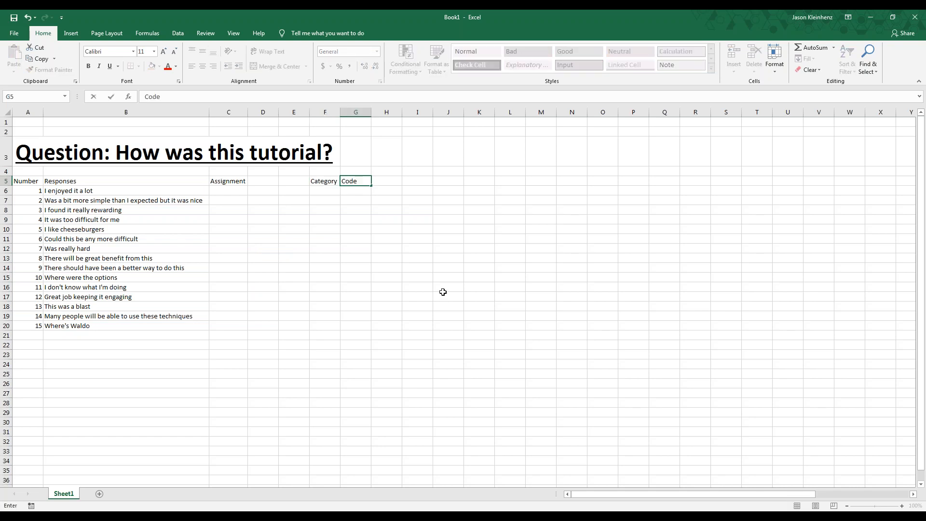
left_click(382, 229)
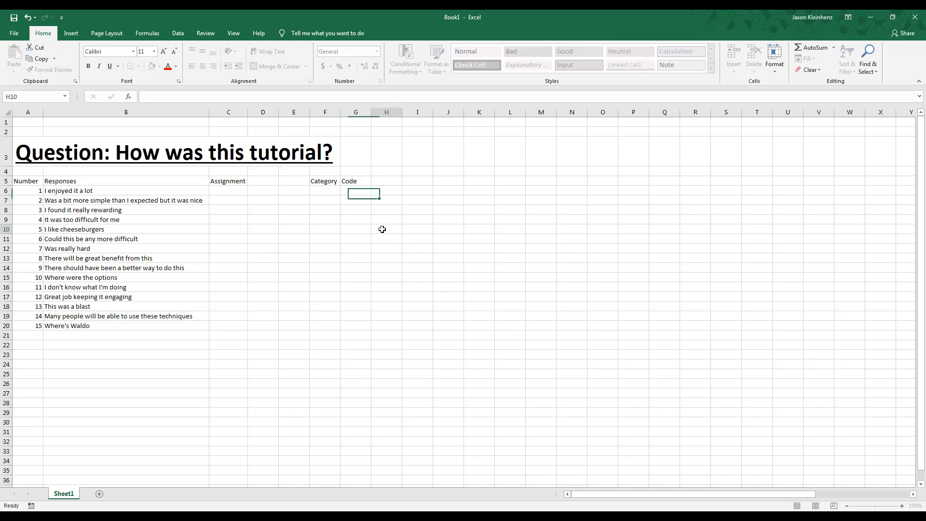
Fill the Code column with the series 1 to 5 in G6:G10
left_click(356, 191)
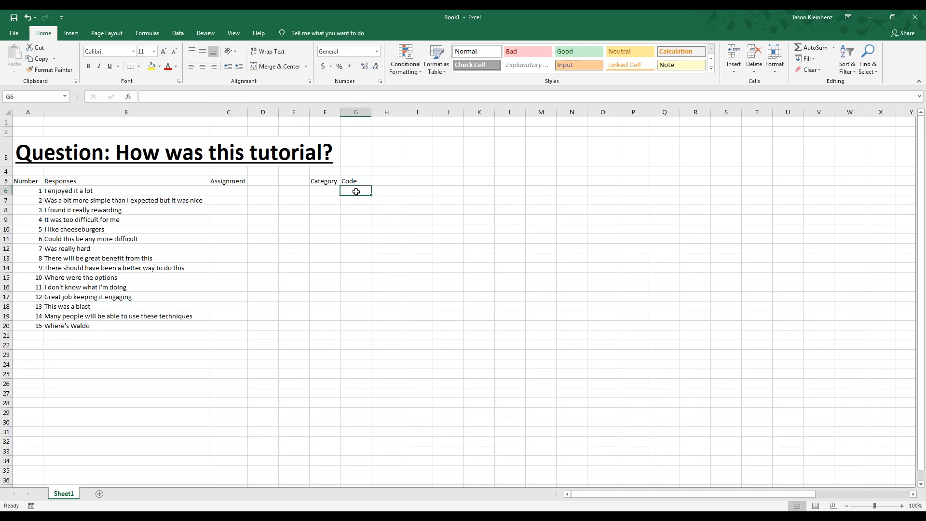
type("1")
left_click_drag(371, 195, 371, 234)
left_click(377, 239)
left_click(399, 262)
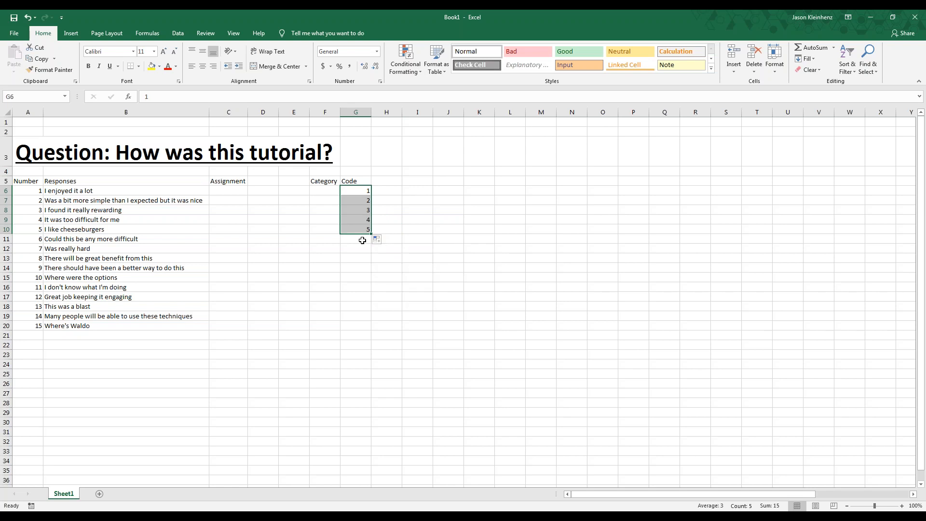
left_click(355, 289)
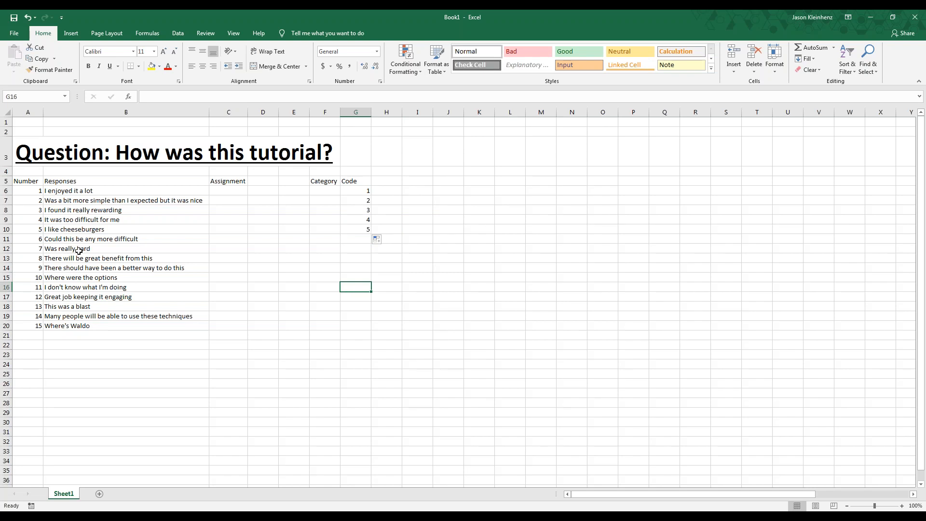
Enter the category "Hard" in F6
left_click(320, 191)
type("Hard")
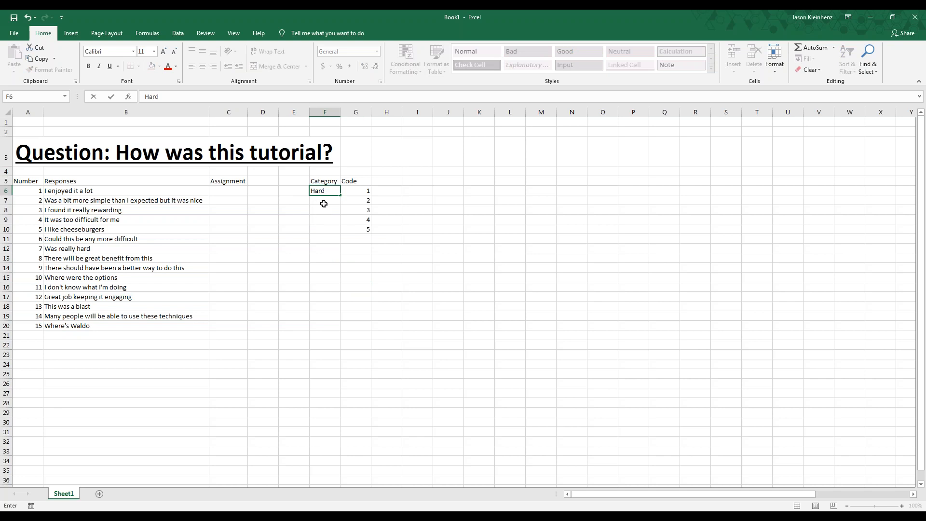
key("Return")
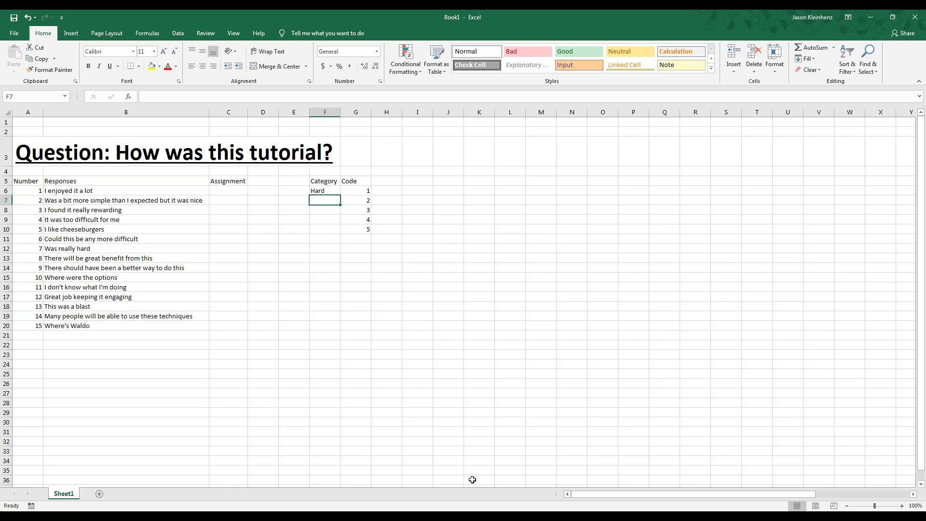
Copy the category names in AM11:AM15 to F6:F10 and fit column F's width to the text
left_click_drag(608, 493, 721, 497)
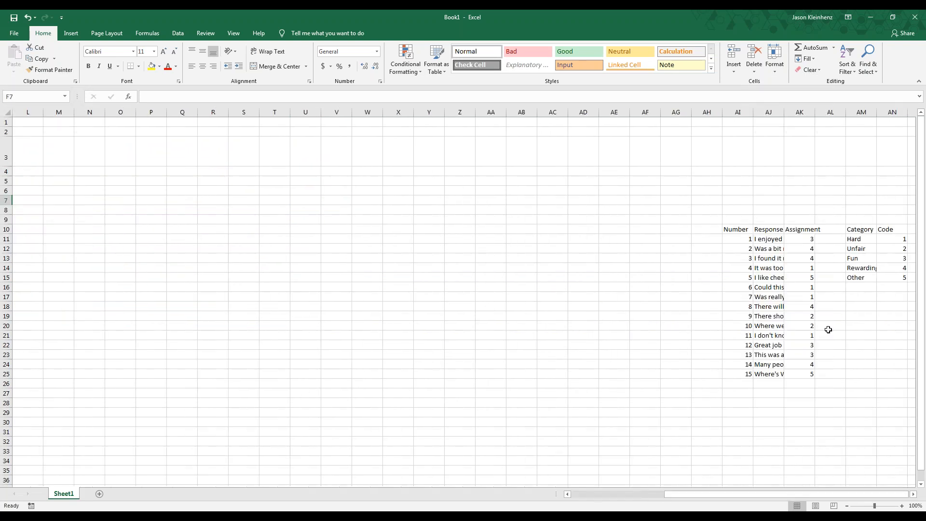
left_click_drag(863, 240, 860, 277)
right_click(859, 270)
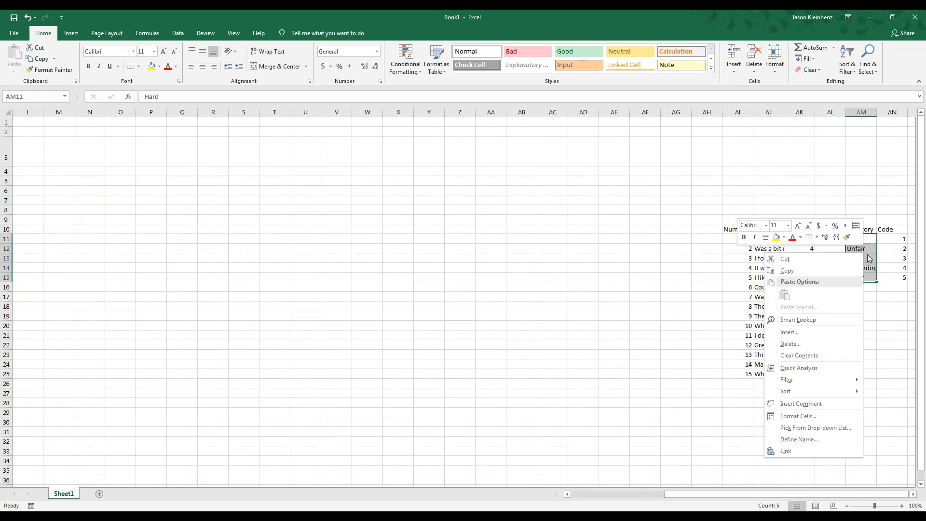
left_click(788, 271)
left_click_drag(777, 495, 665, 502)
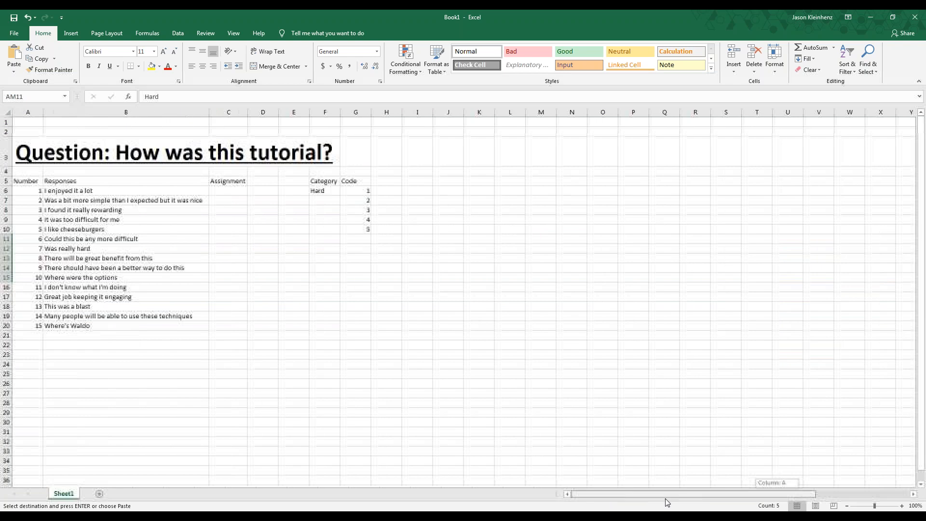
left_click(323, 195)
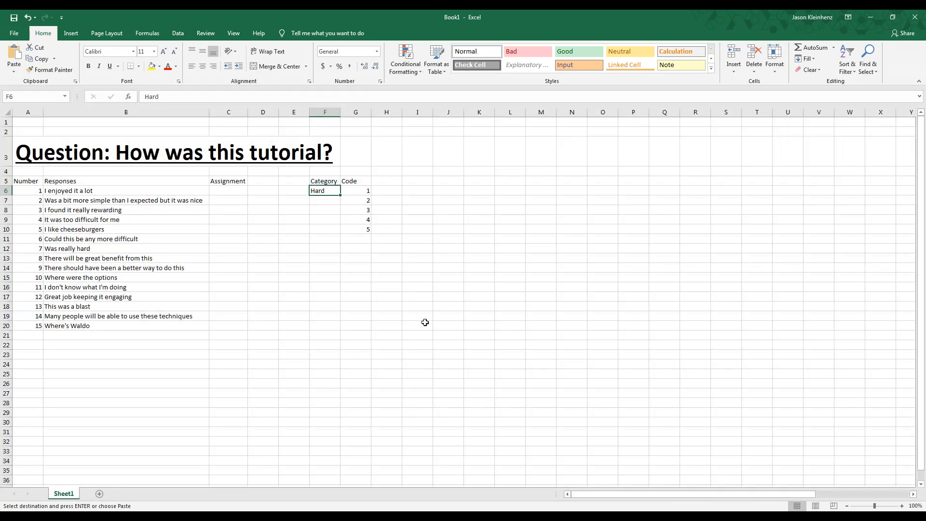
key("ctrl+v")
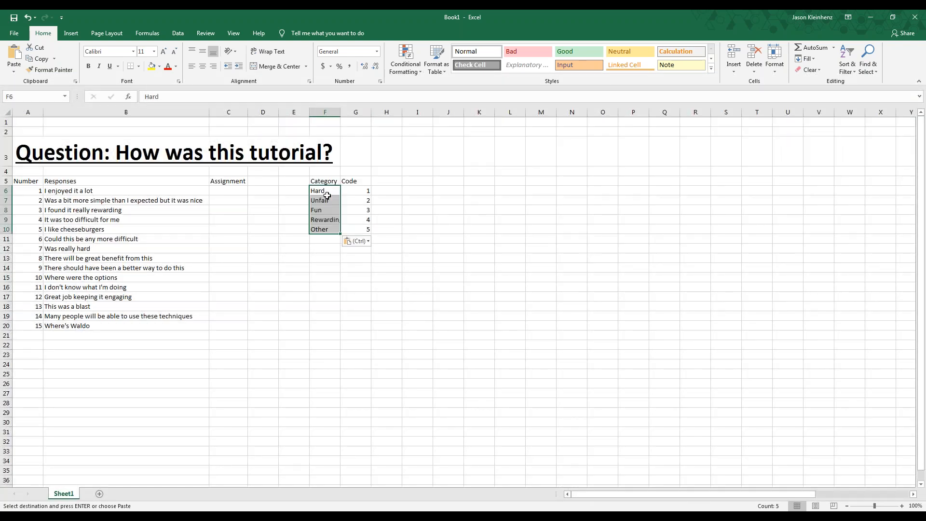
double_click(341, 110)
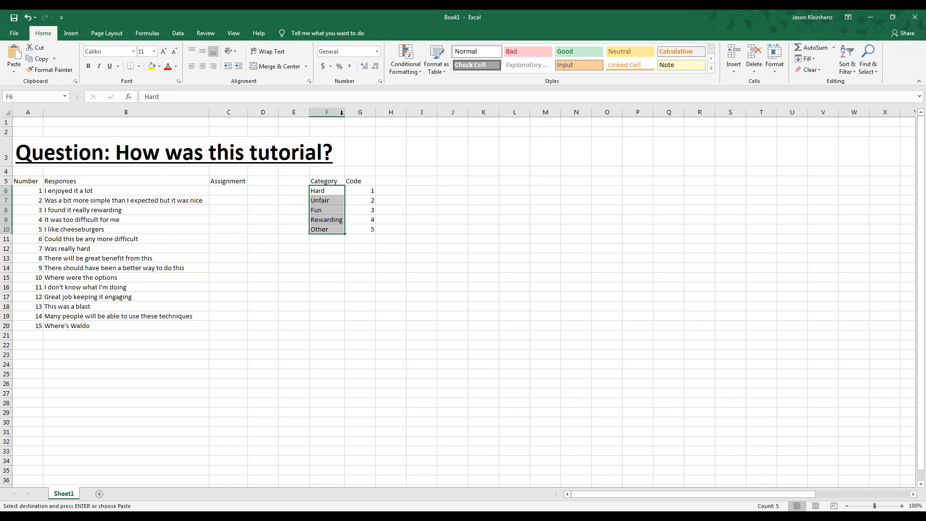
Assign codes to individual responses by entering 3 in C6, 5 in C10 and 1 in C12
left_click(83, 326)
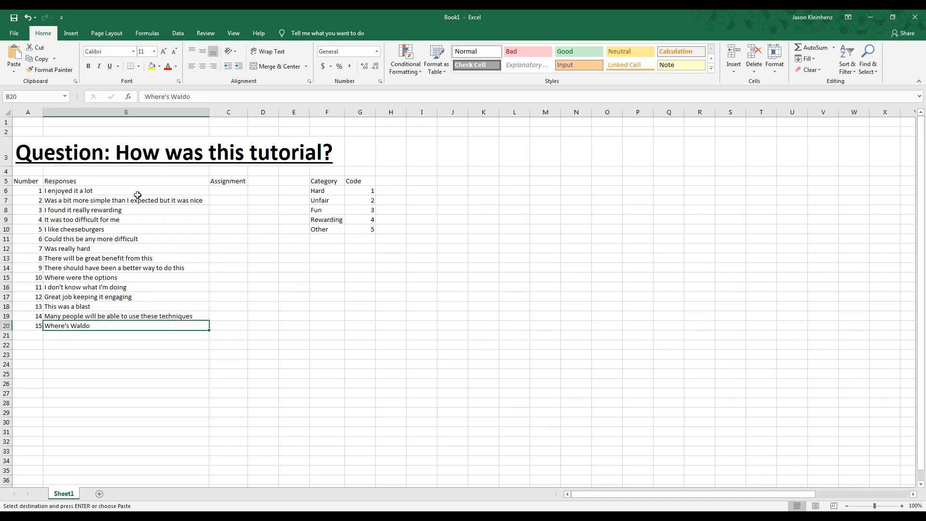
left_click(225, 190)
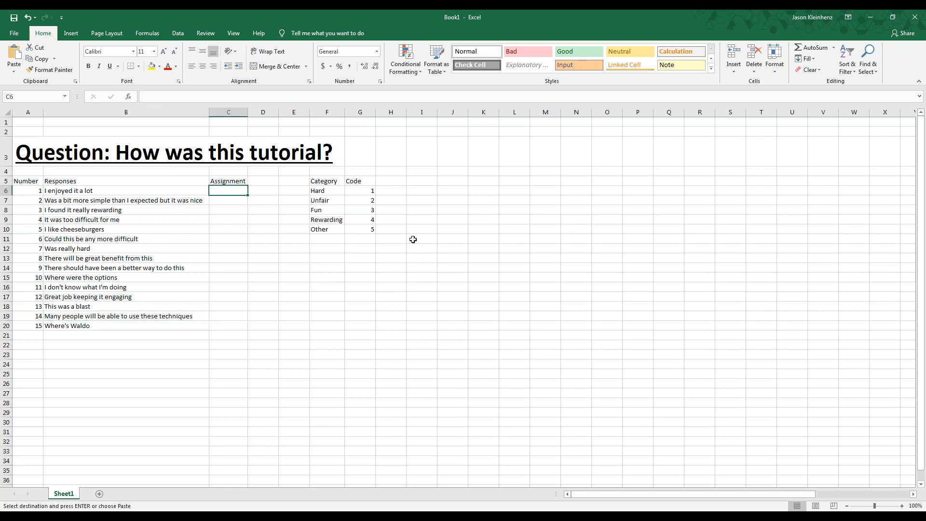
type("3")
left_click(224, 201)
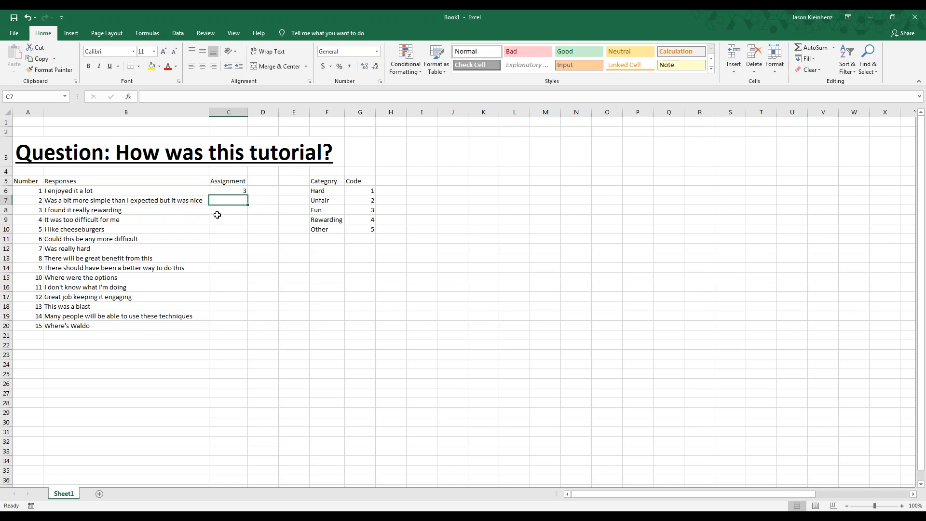
left_click(228, 229)
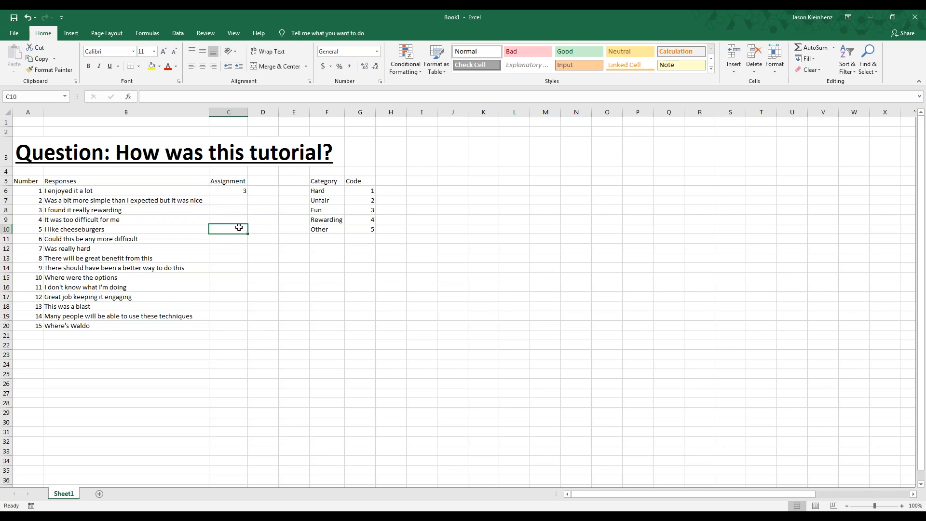
type("5")
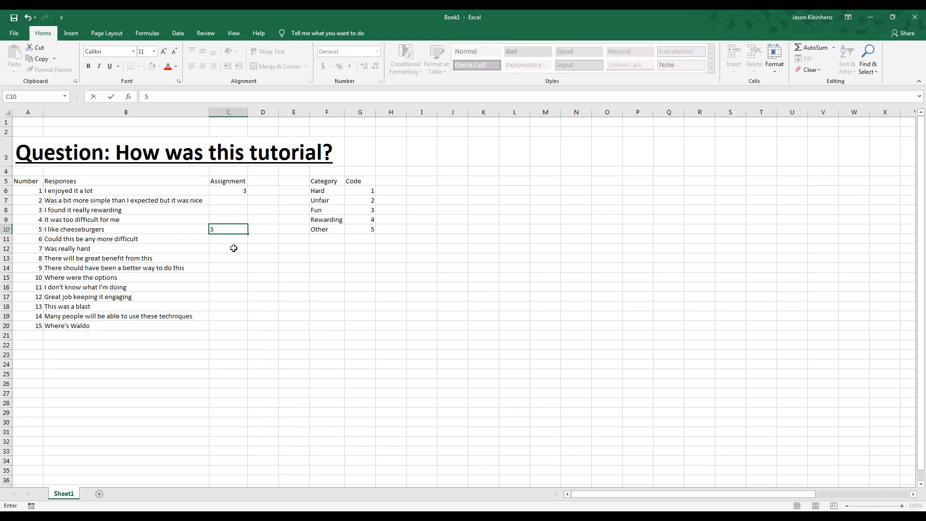
left_click(233, 248)
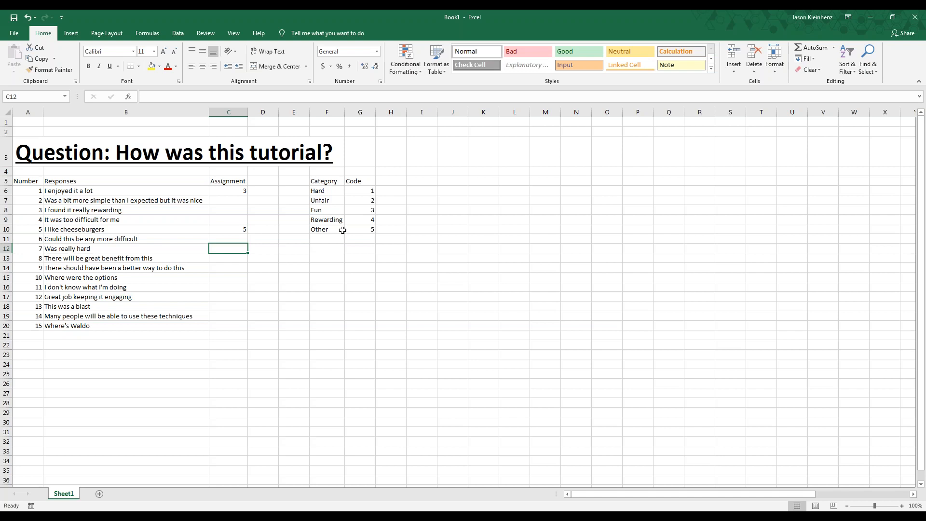
type("1")
left_click(236, 203)
left_click(220, 276)
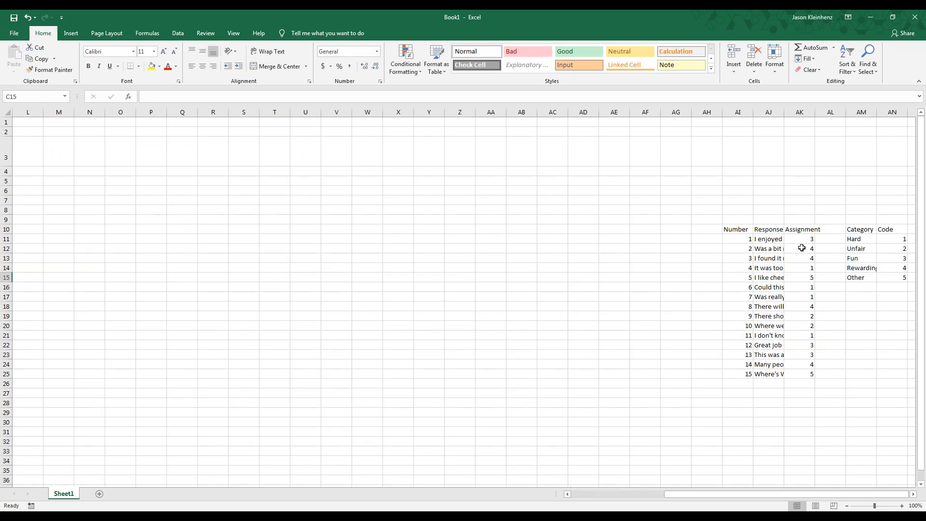
Copy the assignment codes in AK11:AK25 to C6:C20
left_click_drag(798, 239, 806, 373)
right_click(807, 284)
left_click(834, 306)
left_click_drag(767, 494, 628, 495)
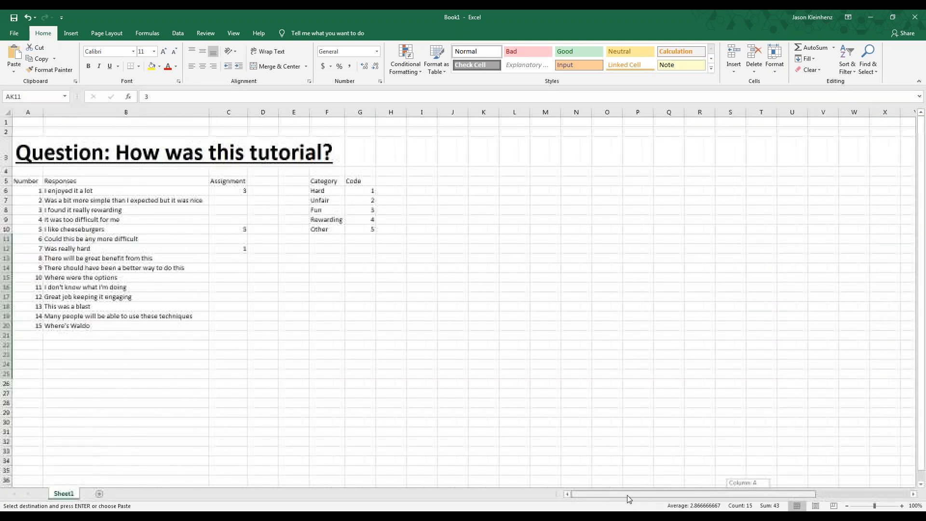
left_click(230, 192)
key("ctrl+v")
Delete the source data in AI10:AN26 and return to the response table
left_click_drag(600, 493, 693, 493)
left_click_drag(735, 229, 893, 384)
key("Delete")
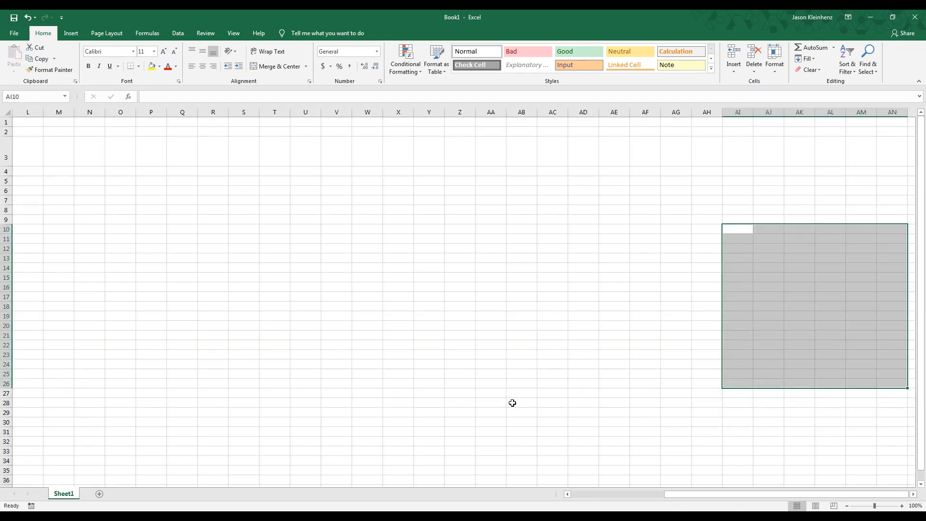
left_click_drag(674, 494, 673, 495)
left_click_drag(580, 497, 580, 496)
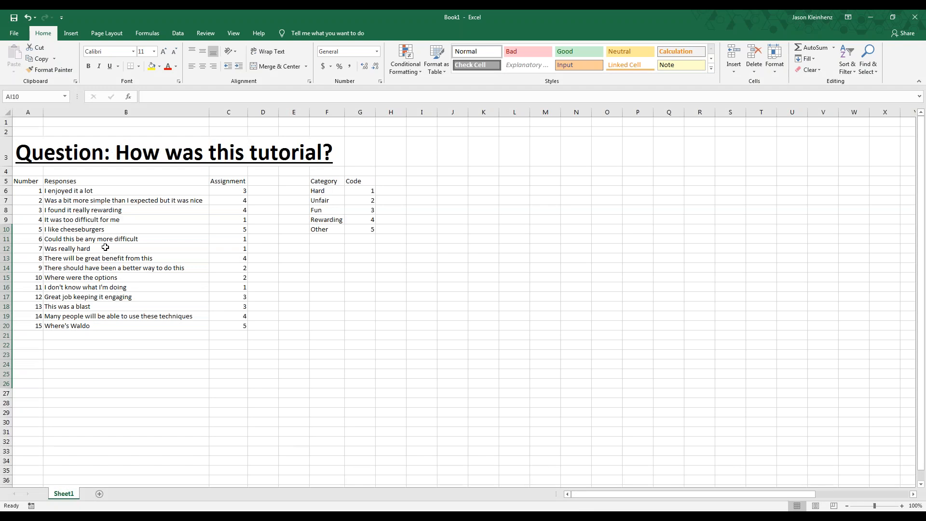
left_click(99, 247)
Make the headings in A5:G5 bold, underlined and centered
left_click_drag(35, 180, 374, 182)
left_click(89, 68)
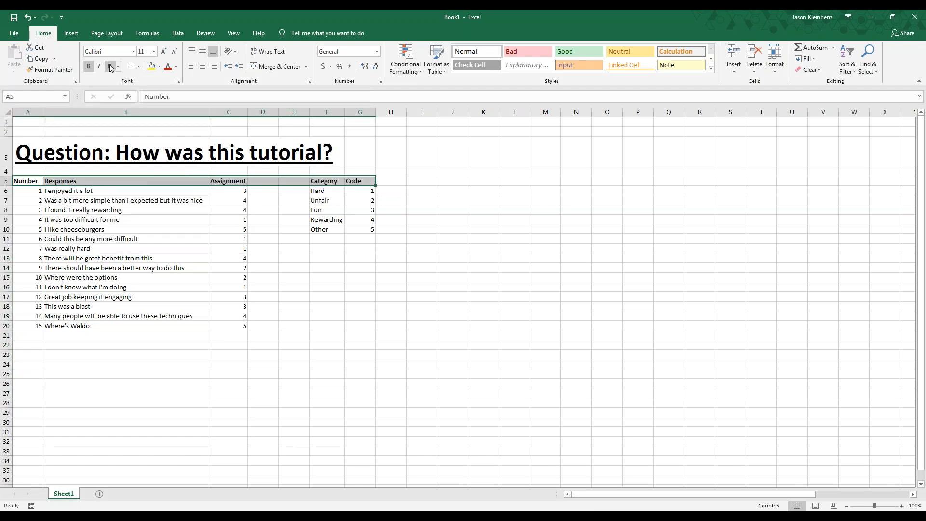
left_click(110, 67)
left_click(203, 68)
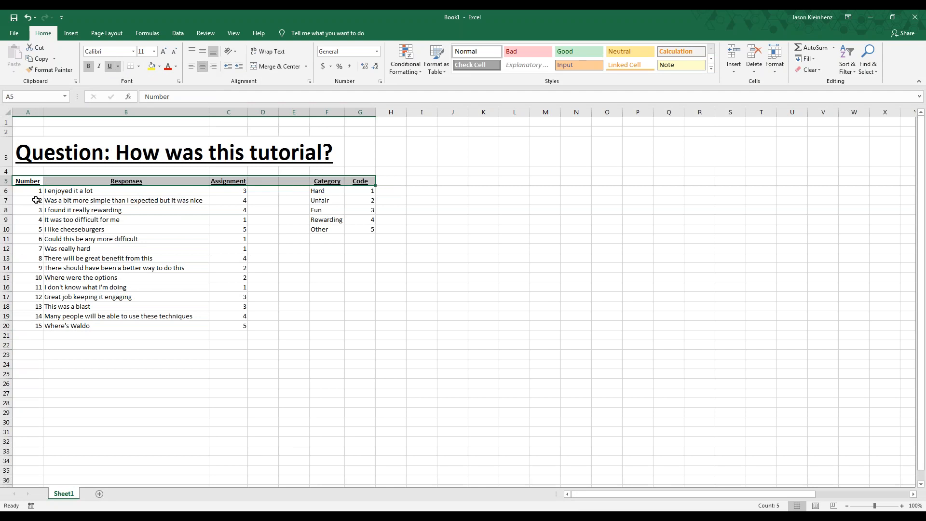
Center the numbers in A6:A20, the assignment codes in C6:C20 and the category codes in G6:G10
left_click_drag(30, 190, 30, 325)
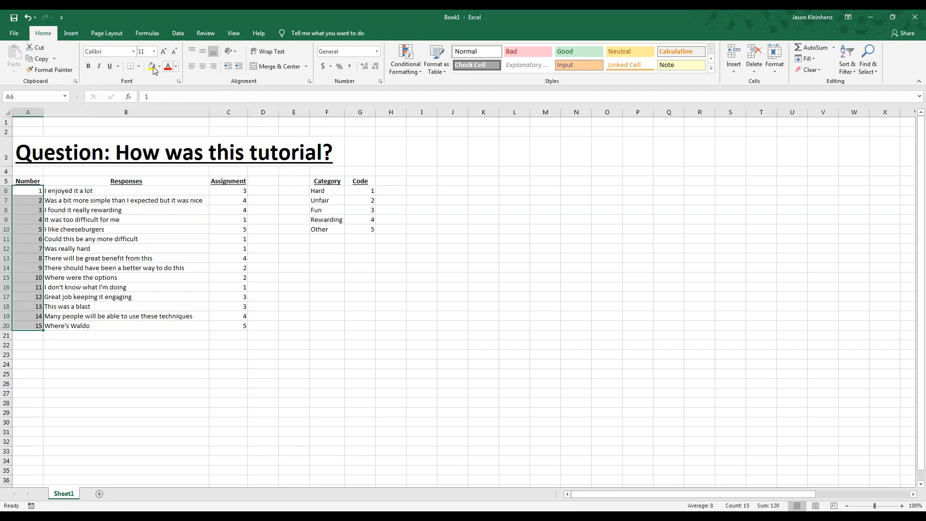
left_click(203, 67)
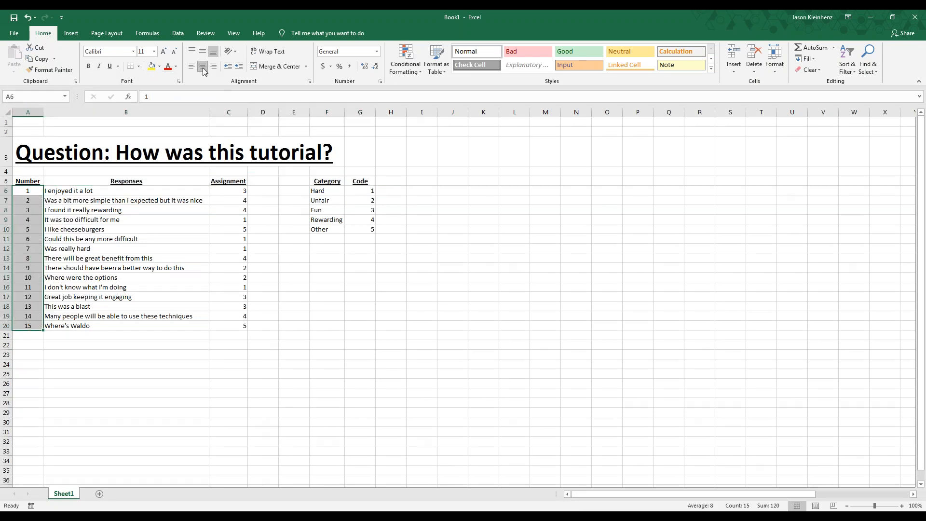
left_click_drag(237, 195, 242, 325)
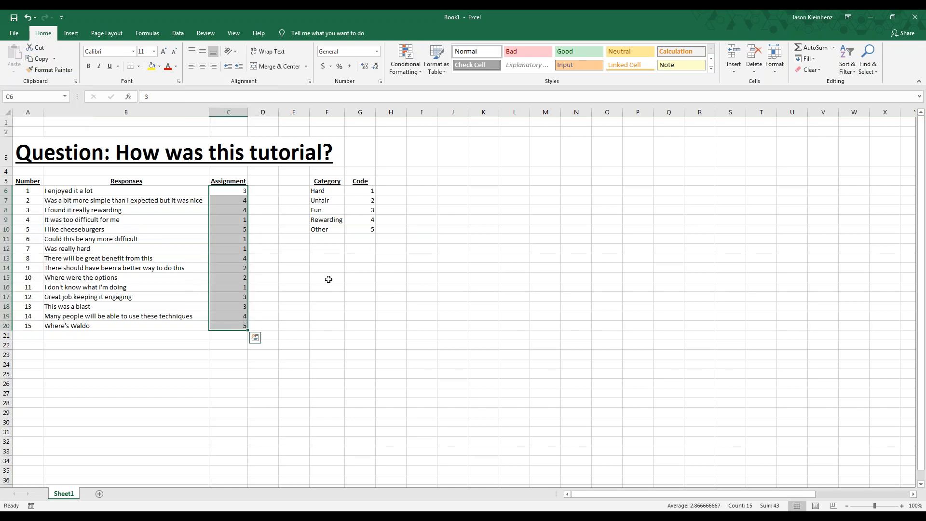
left_click_drag(373, 228, 364, 190)
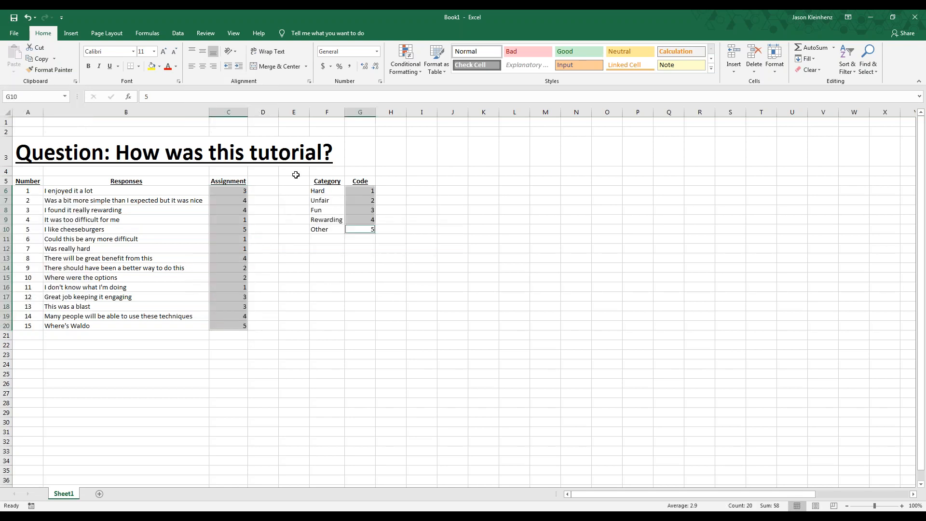
left_click(203, 68)
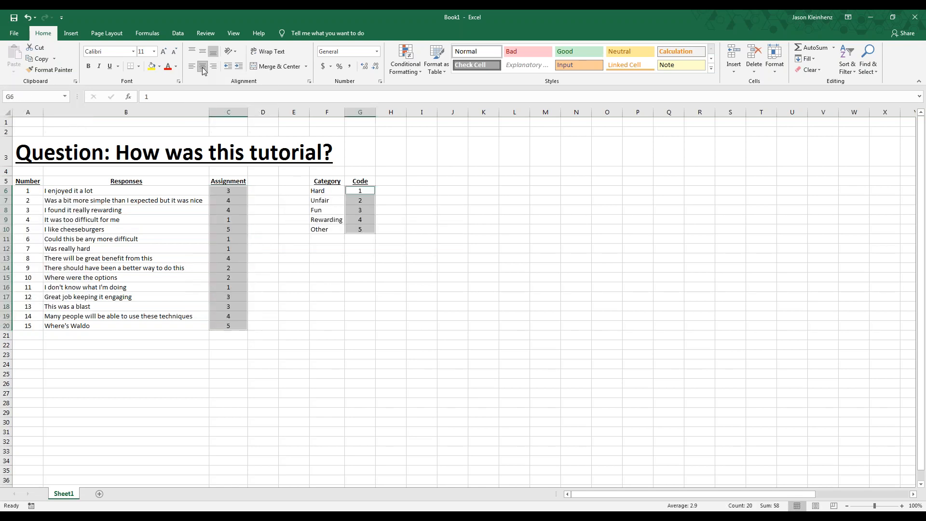
left_click(333, 306)
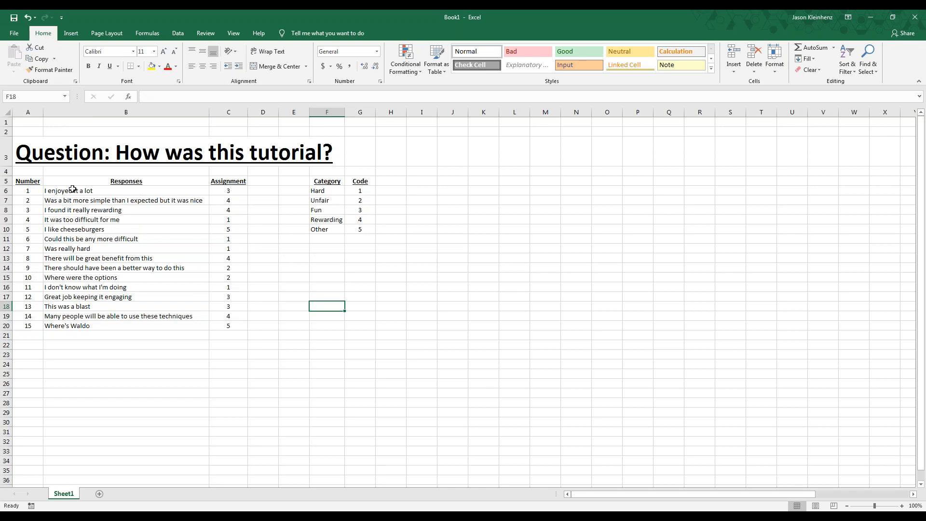
Convert the responses in A5:C20 into a table with headers
left_click_drag(41, 181, 236, 326)
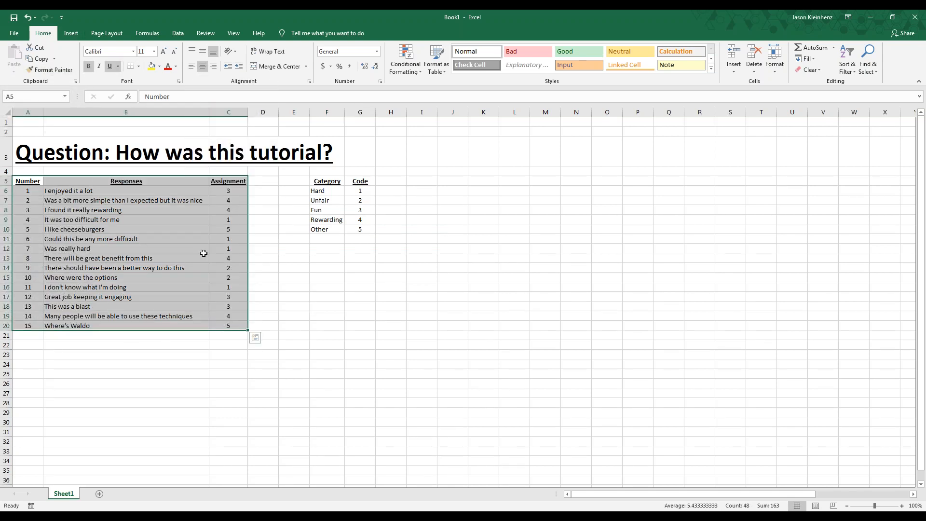
left_click(72, 33)
left_click(85, 57)
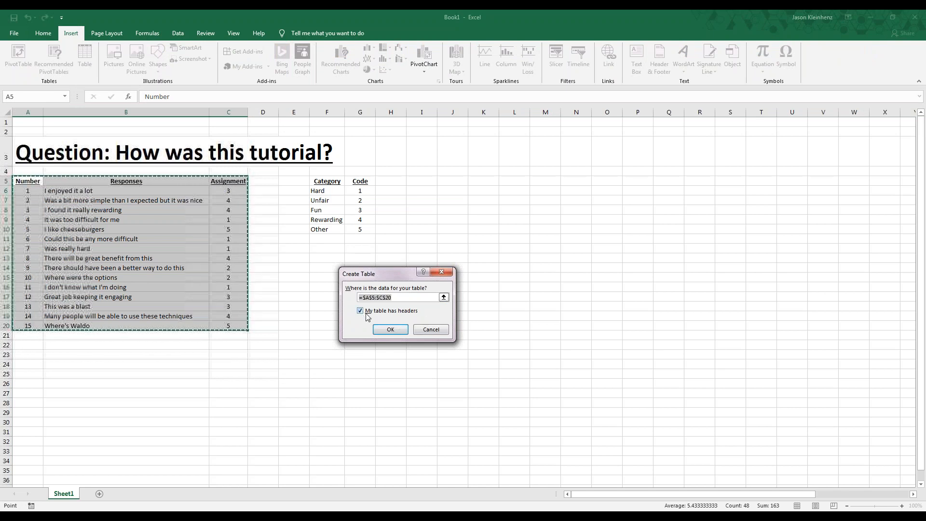
left_click(390, 330)
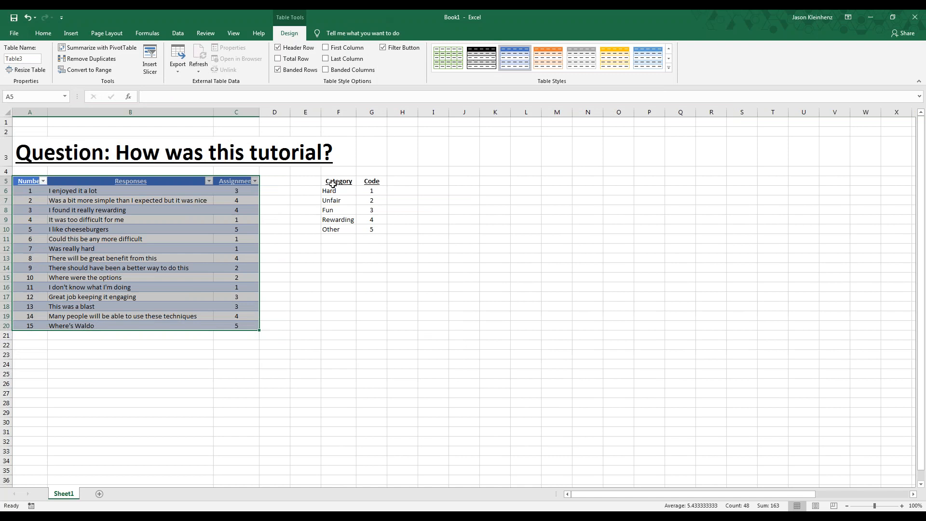
Convert the category code list in F5:G10 into a table with headers
left_click_drag(332, 182, 366, 227)
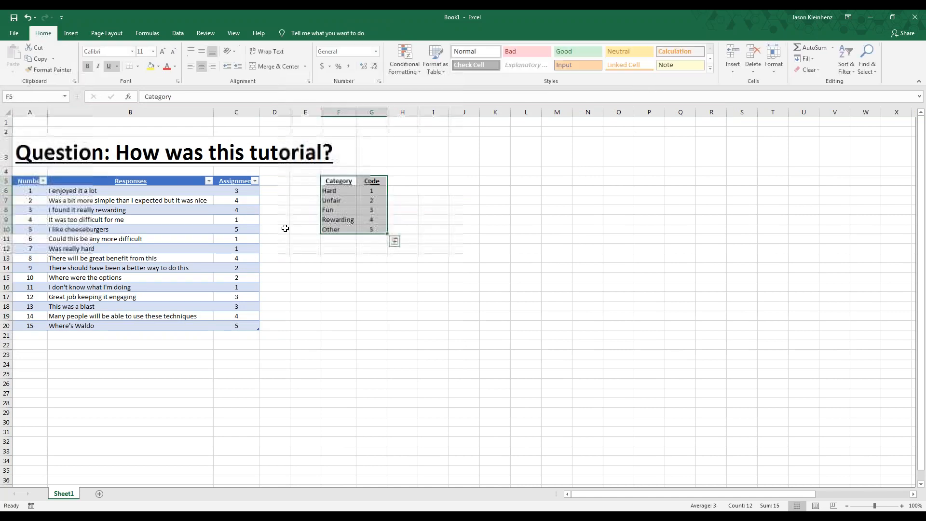
left_click(71, 33)
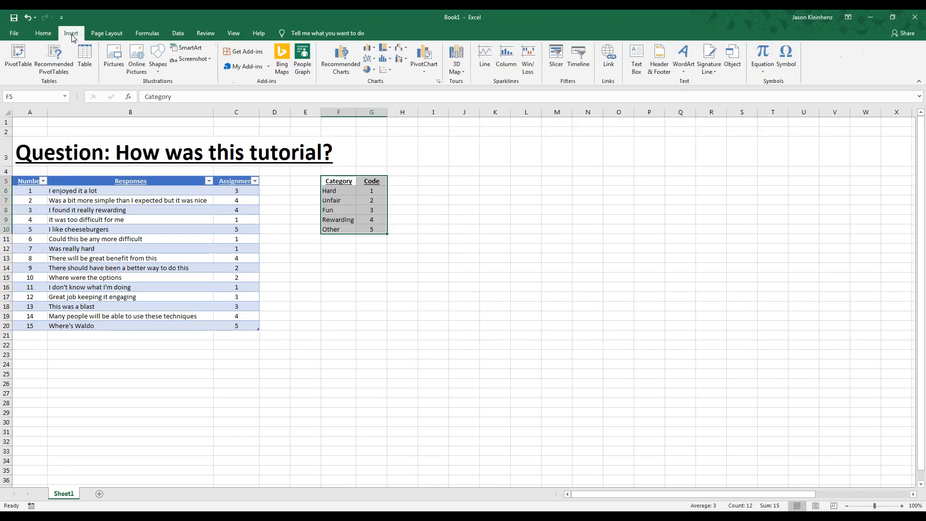
left_click(82, 59)
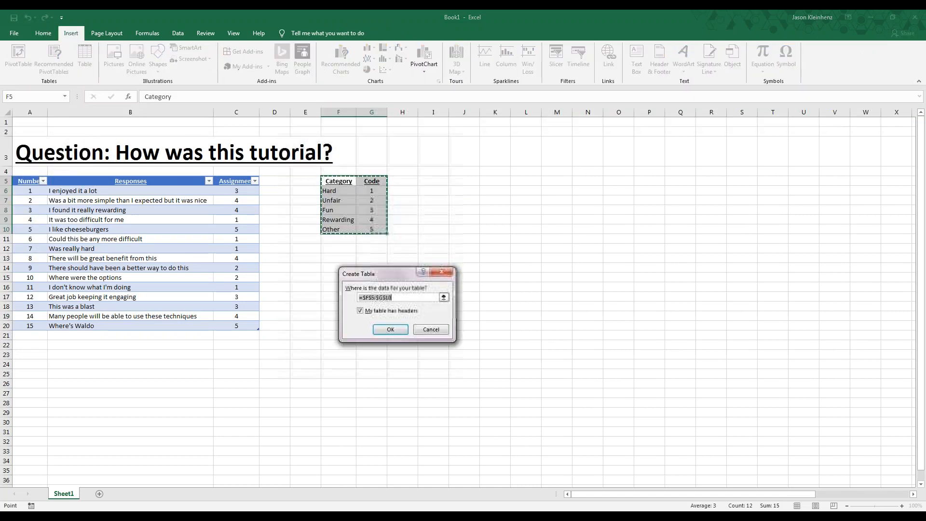
left_click(396, 331)
left_click(466, 306)
Fit the widths of columns F, G, C and A to their contents
mouse_move(355, 112)
left_mouse_down()
mouse_move(382, 120)
mouse_move(358, 110)
left_mouse_up()
double_click(358, 111)
double_click(397, 111)
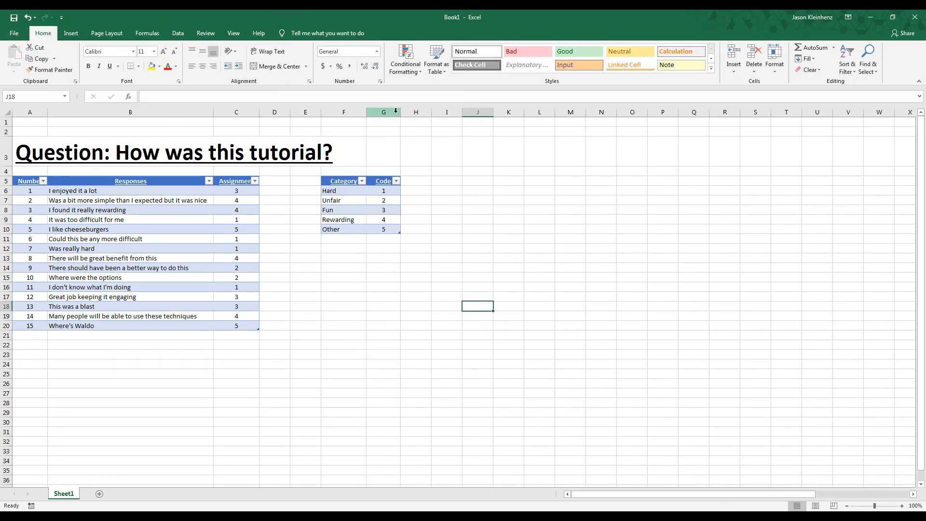
double_click(259, 111)
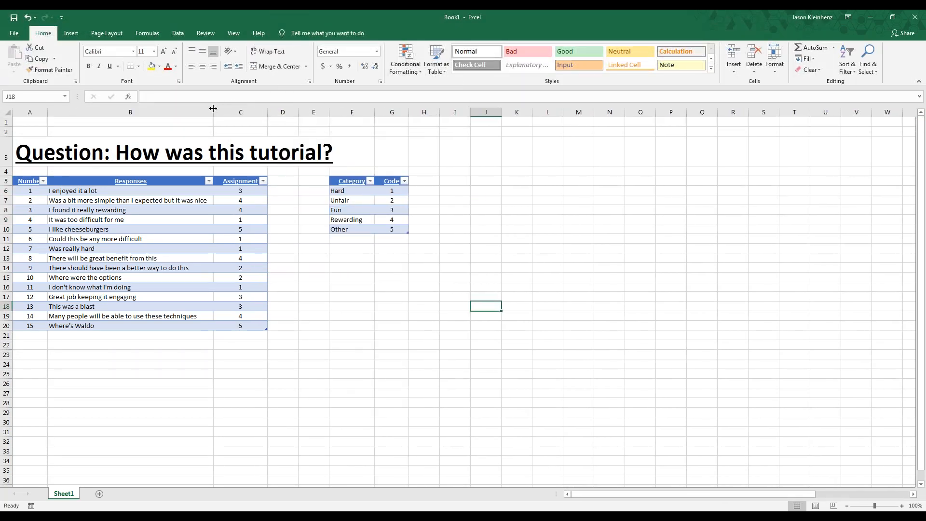
double_click(48, 111)
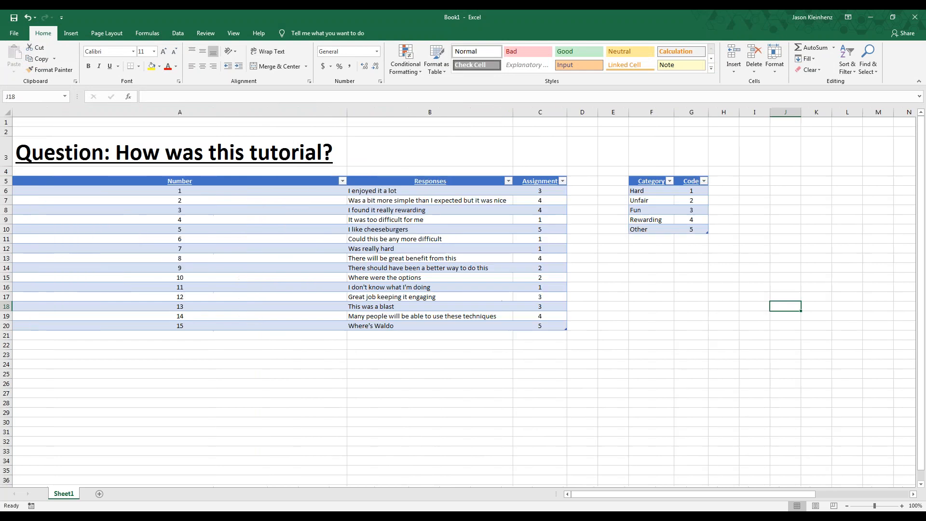
Narrow column A to about the width of its Number header
left_click_drag(346, 112, 58, 116)
left_click(318, 336)
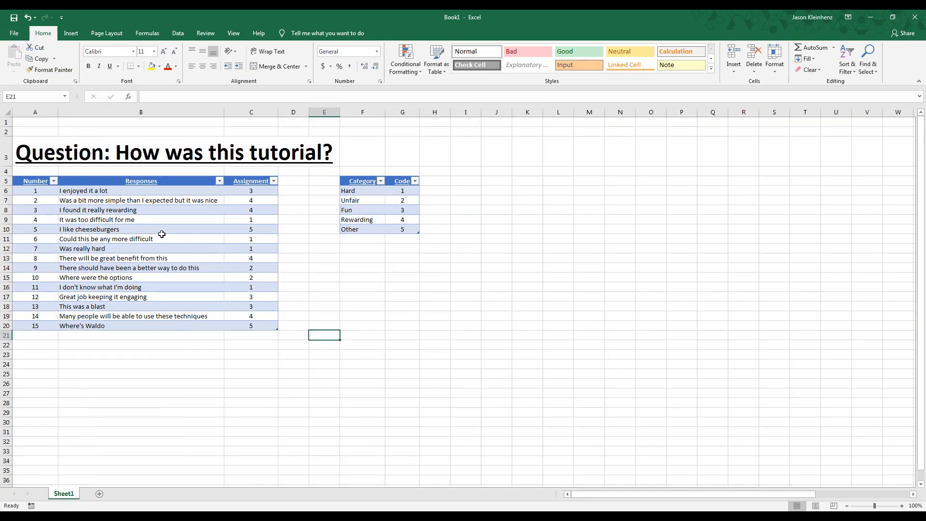
Create a PivotTable from the survey responses table on a new worksheet, adding the data to the Data Model
left_click(140, 236)
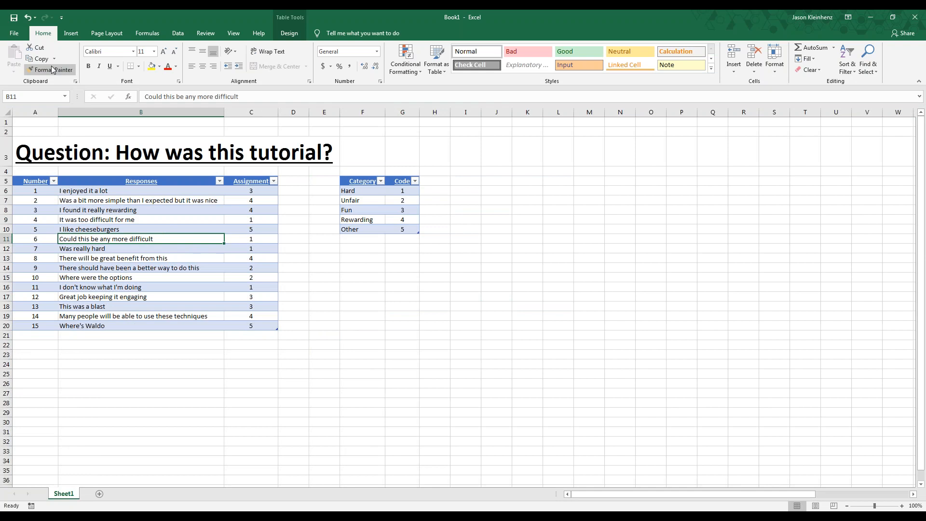
left_click(71, 34)
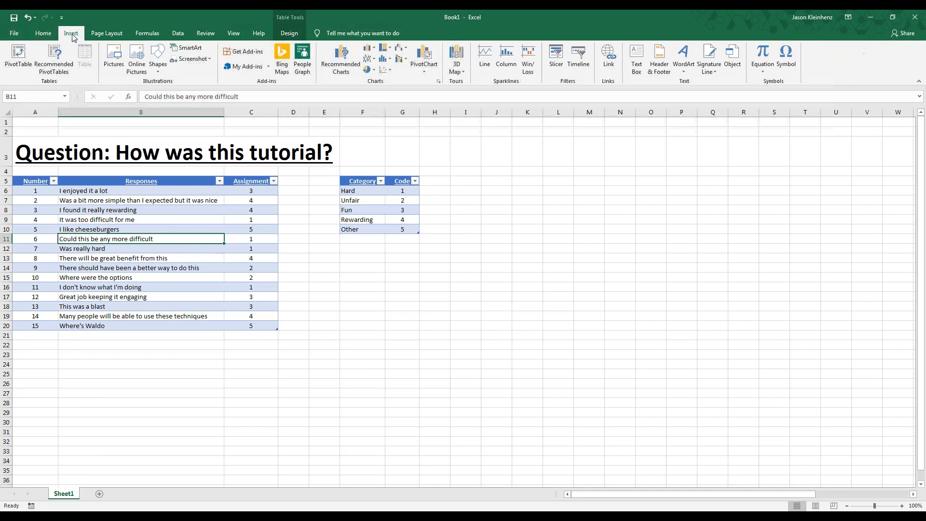
left_click(18, 57)
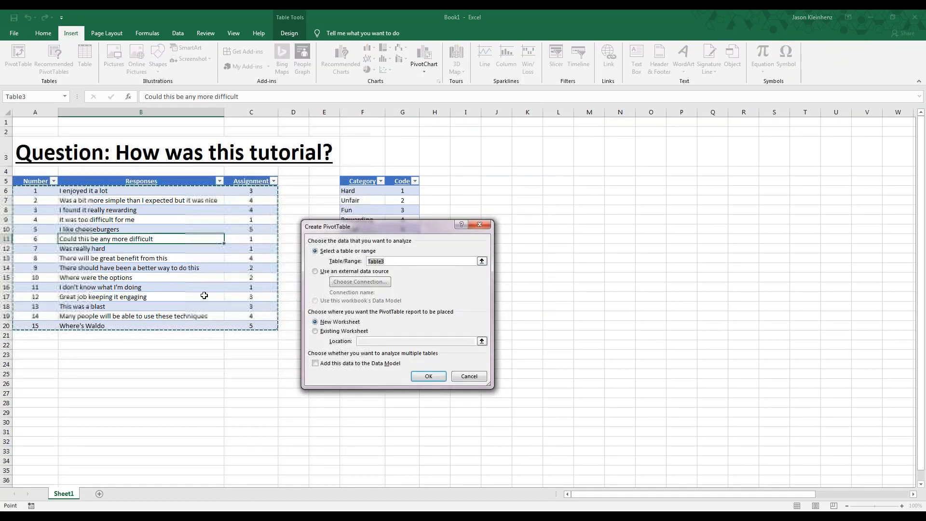
left_click(337, 363)
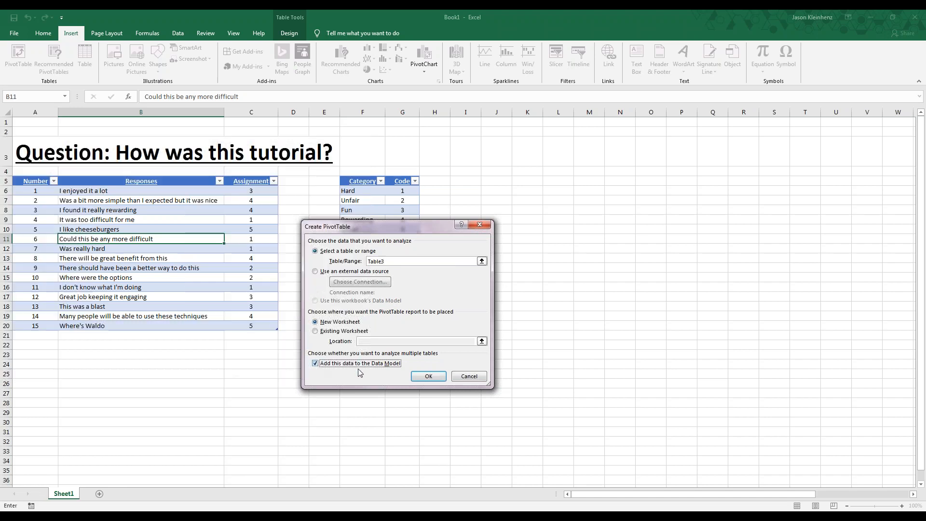
left_click(429, 377)
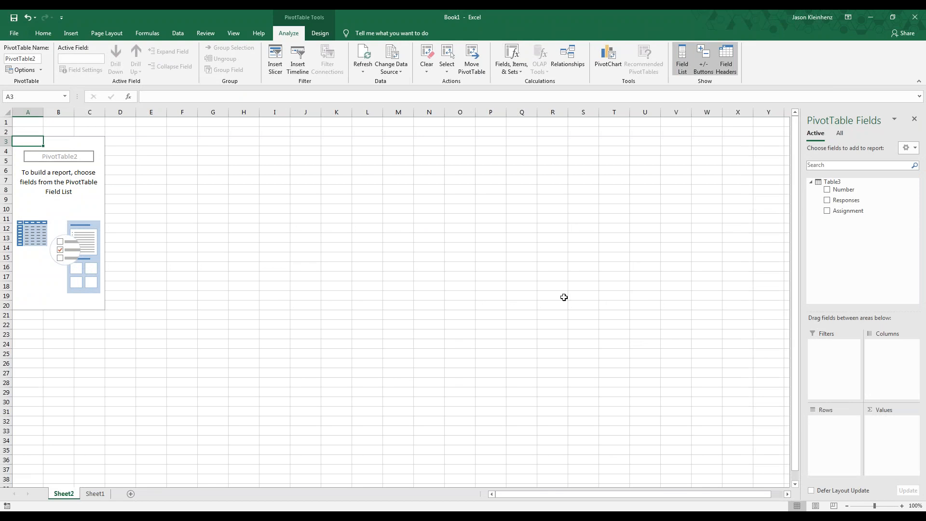
List the fields of all tables and use Category from Table4 as the PivotTable rows
left_click(841, 138)
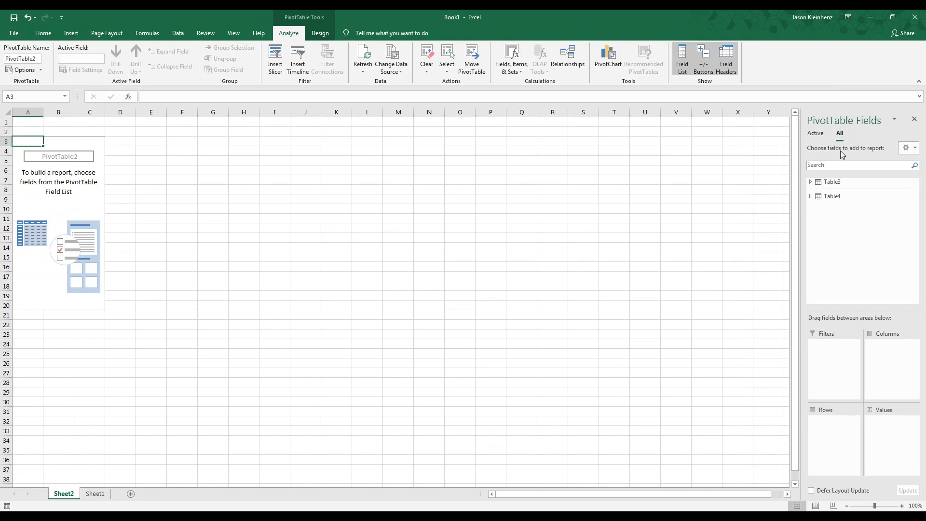
left_click(810, 197)
left_click_drag(840, 208, 832, 431)
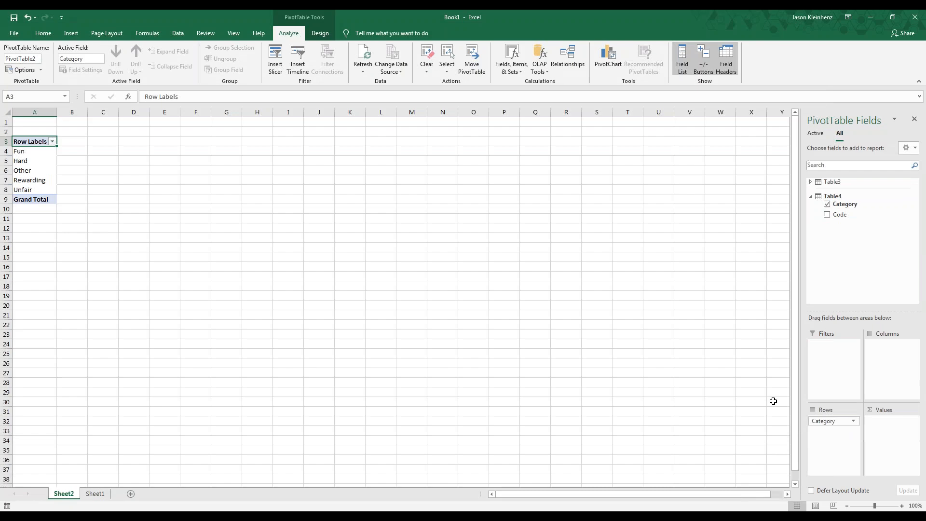
Check the source tables on Sheet1 and add Assignment from Table3 to the PivotTable values on Sheet2
left_click(96, 494)
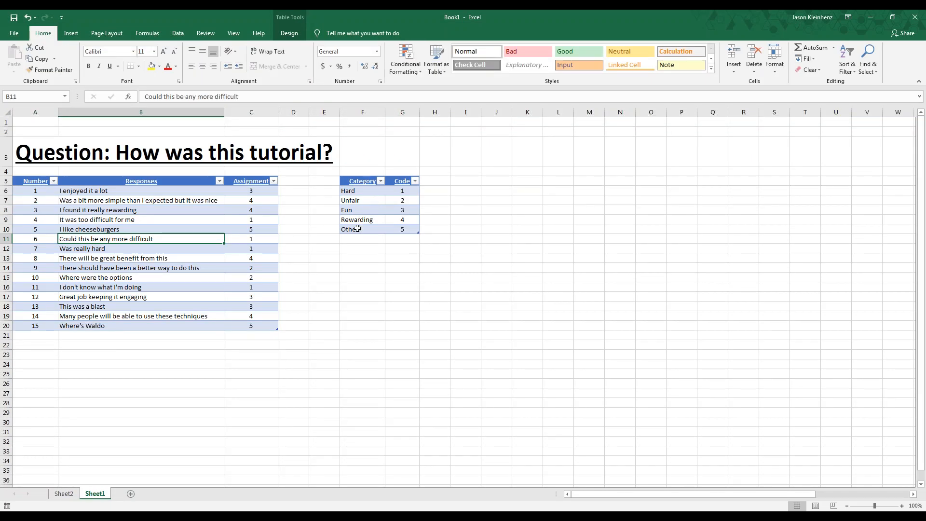
left_click(64, 494)
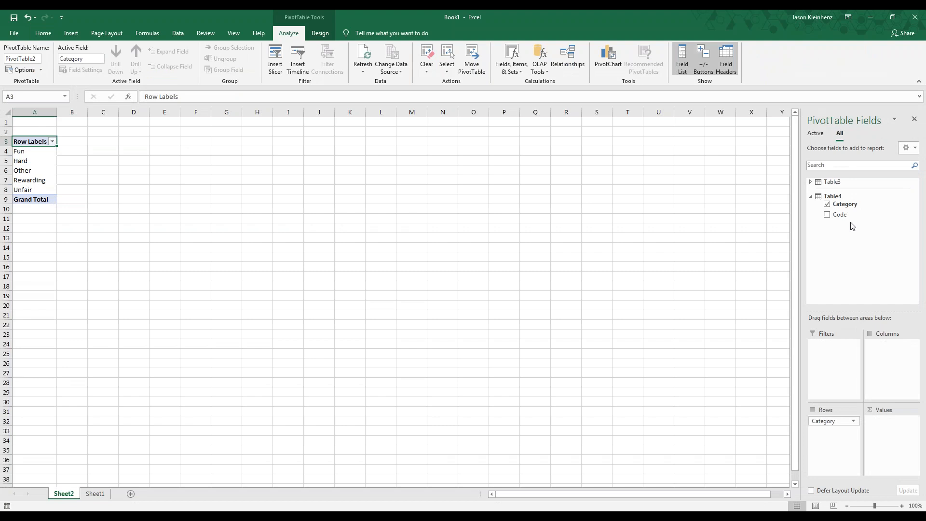
left_click(810, 182)
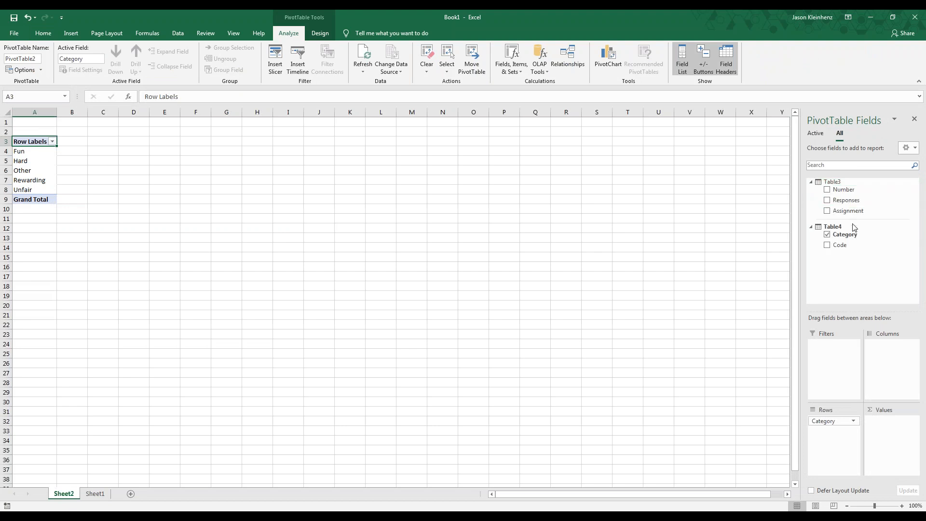
left_click_drag(841, 215, 884, 434)
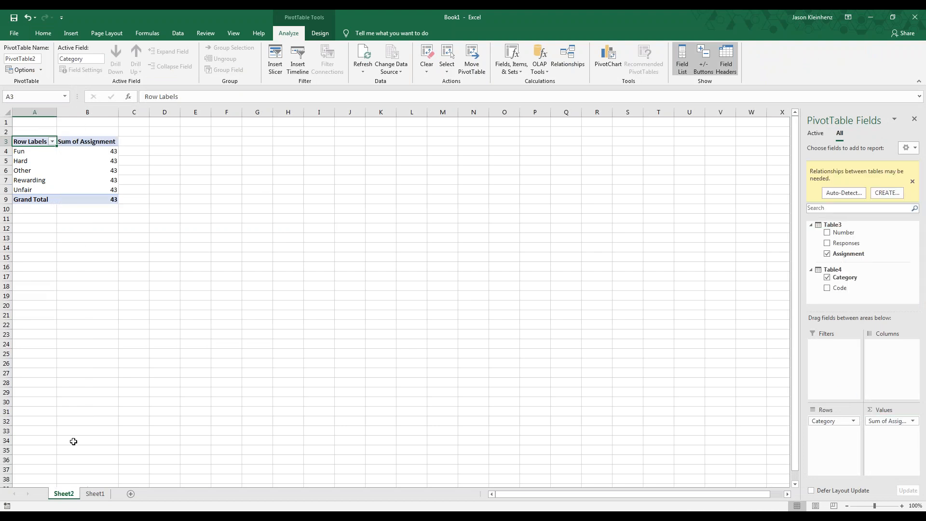
Compare the code columns on Sheet1 and try auto-detecting the relationship between the two tables from the PivotTable
left_click(96, 496)
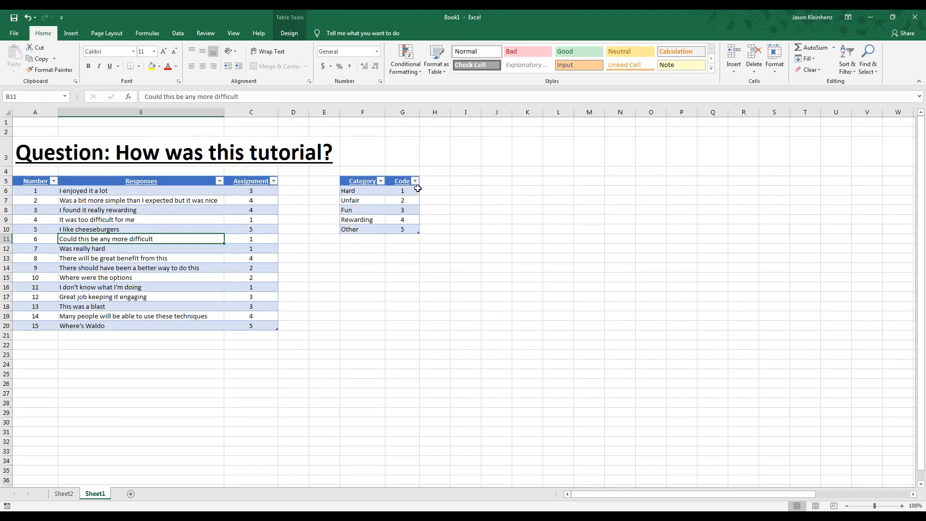
left_click(64, 494)
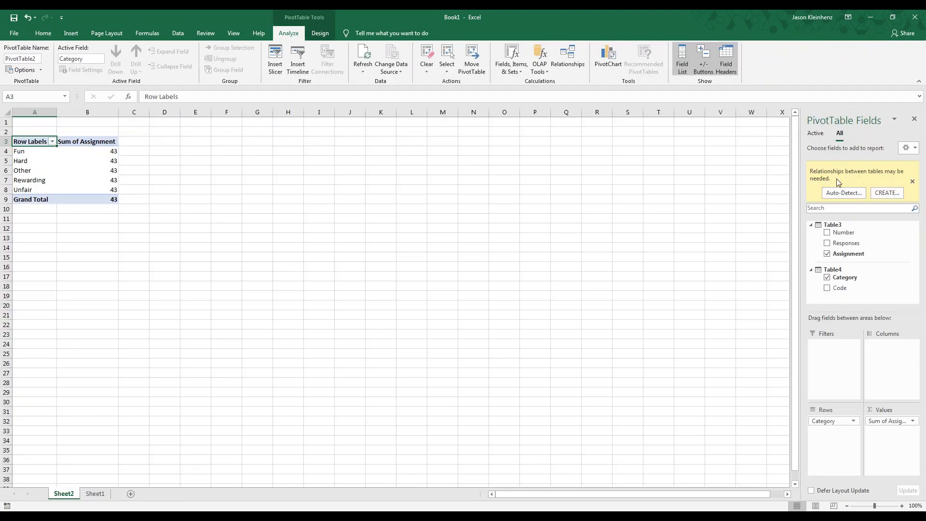
left_click(844, 195)
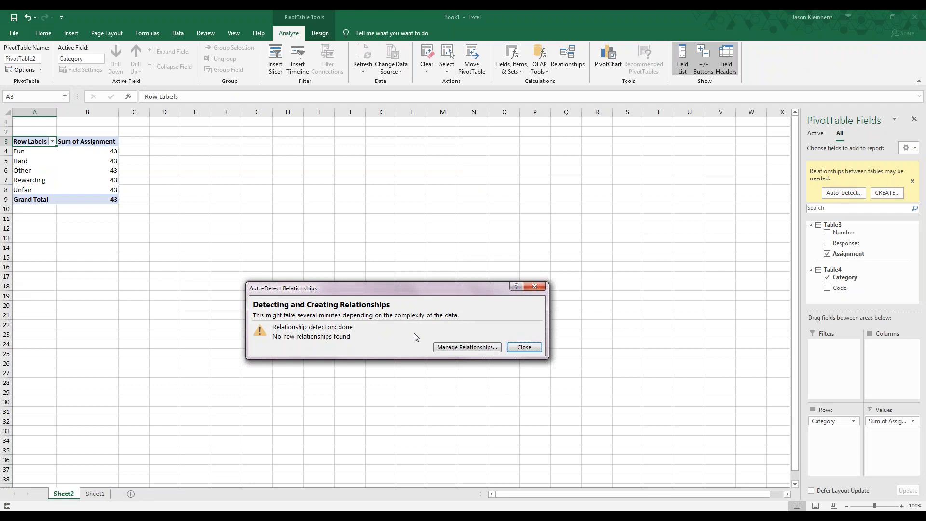
Create a relationship from Table3's Assignment column (foreign) to Table4's Code column (primary) and finish managing relationships
left_click(455, 348)
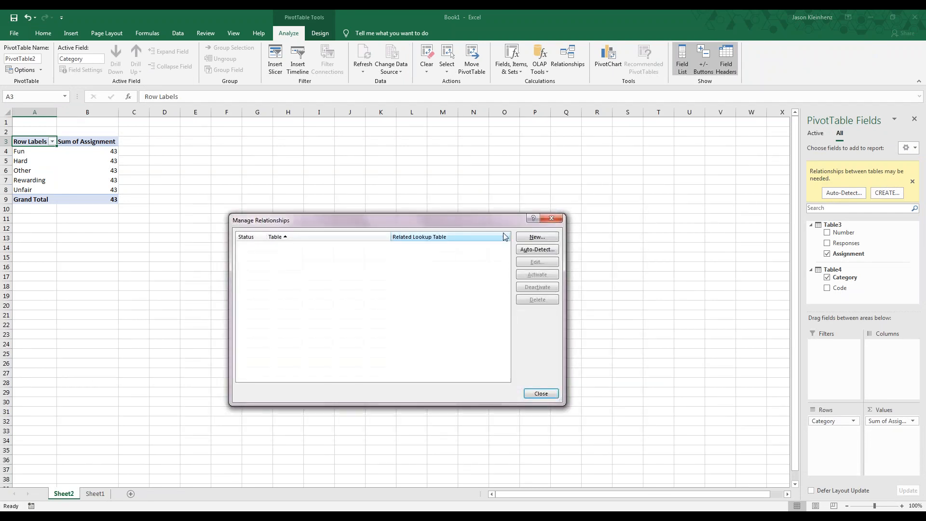
left_click(537, 237)
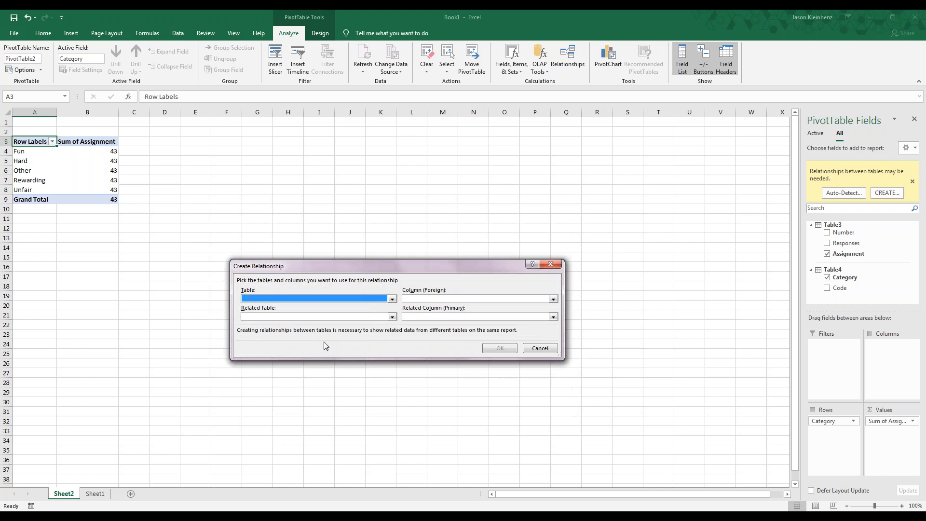
left_click(268, 299)
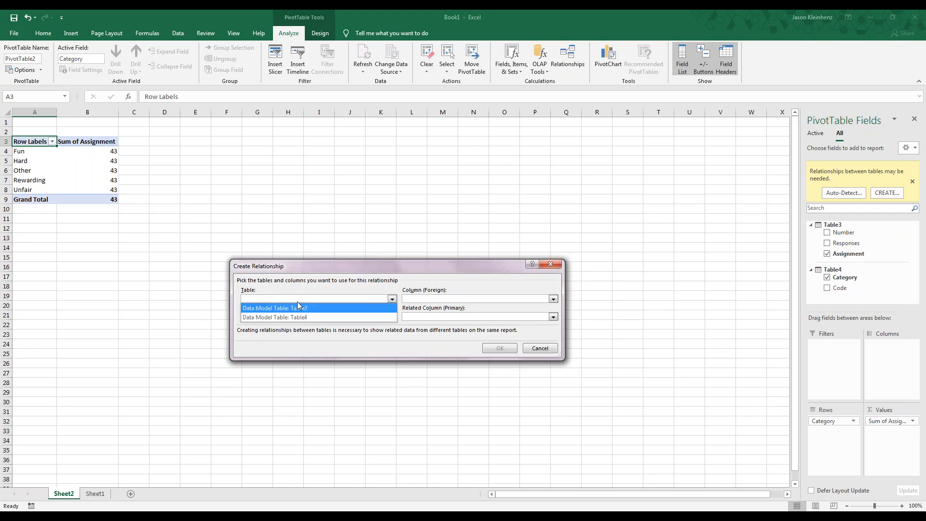
left_click(311, 309)
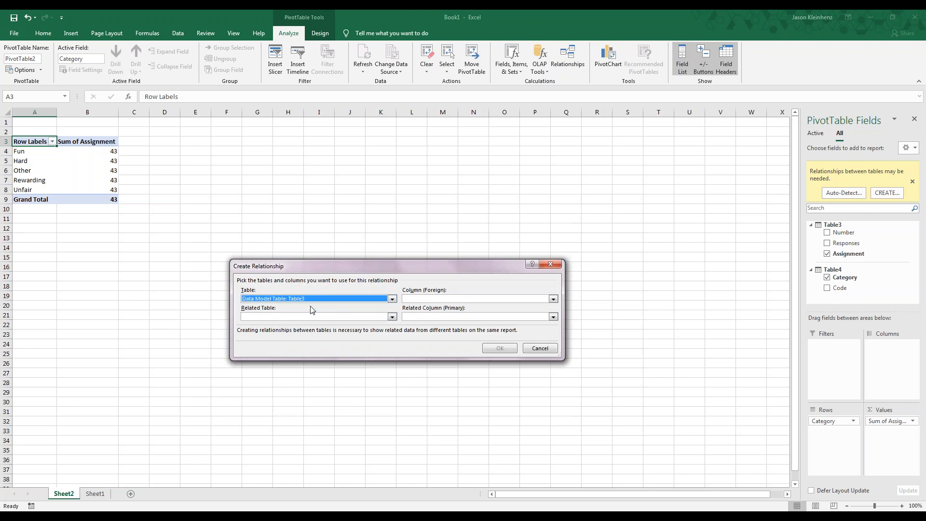
left_click(445, 300)
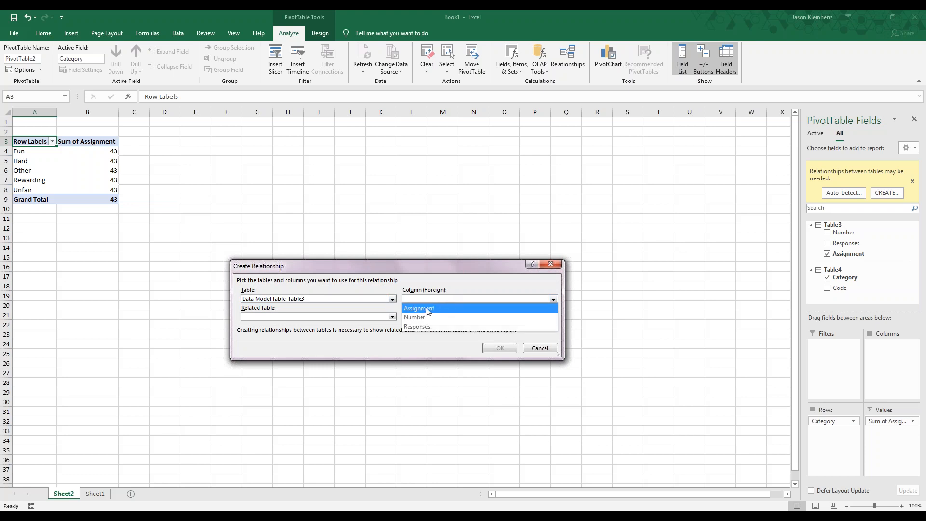
left_click(423, 309)
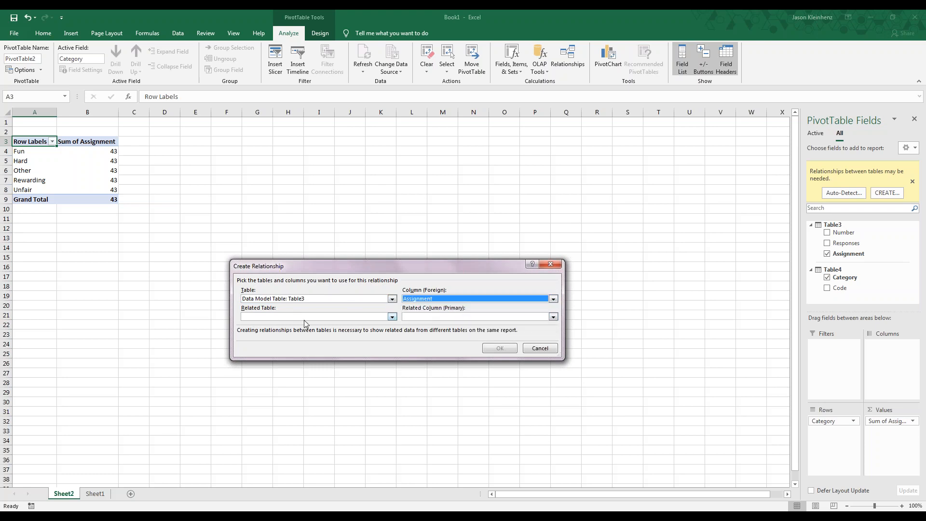
left_click(273, 321)
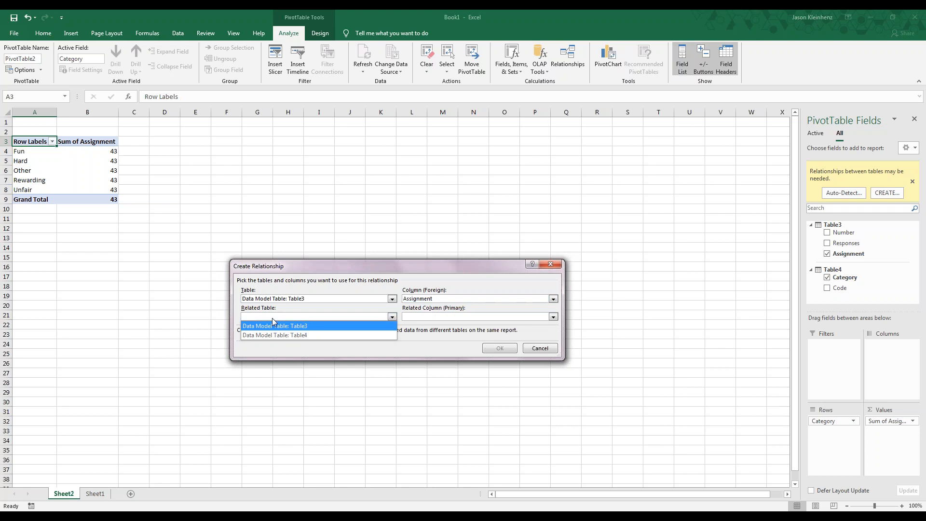
left_click(308, 334)
left_click(439, 317)
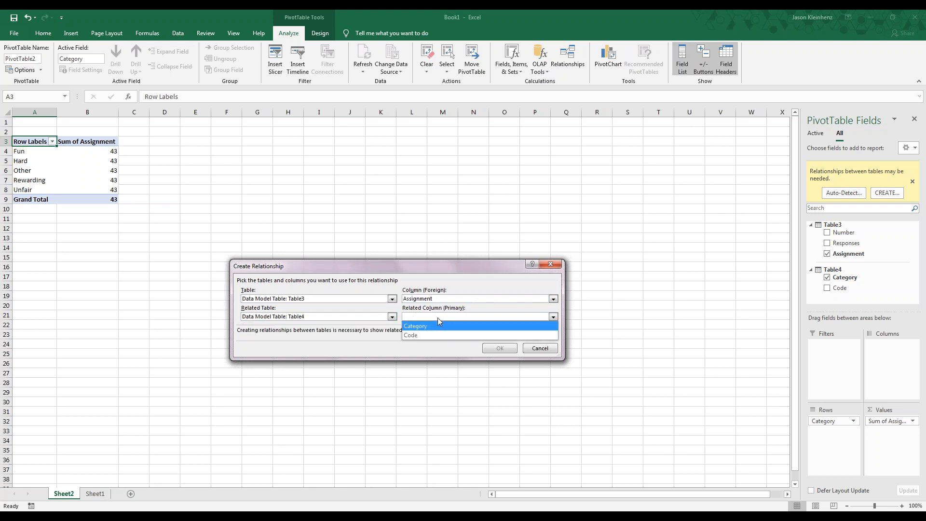
left_click(419, 334)
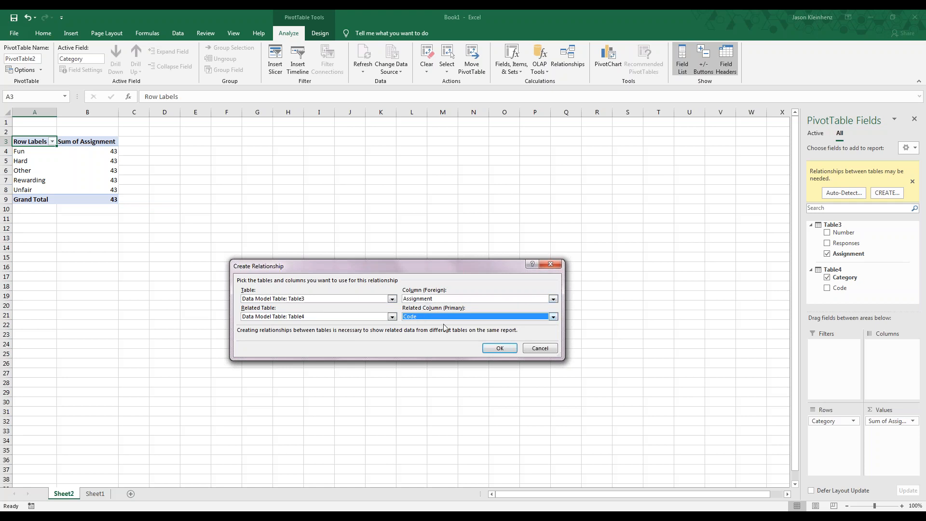
left_click(500, 349)
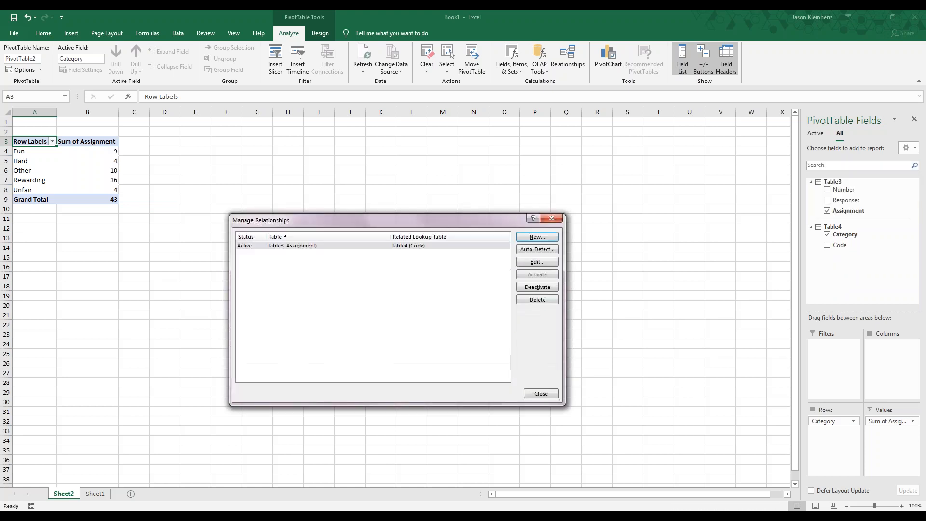
left_click(557, 395)
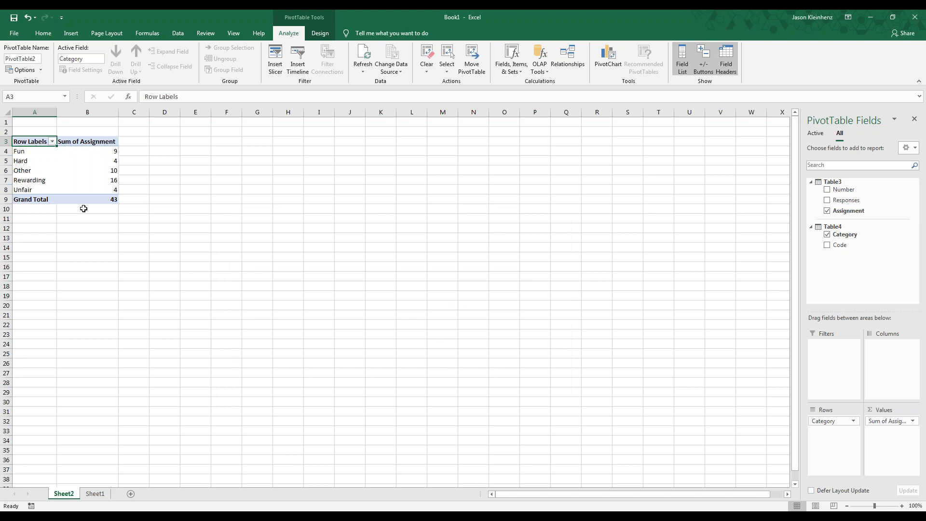
Change the PivotTable's Assignment value field to summarize by Count
left_click_drag(99, 152, 103, 189)
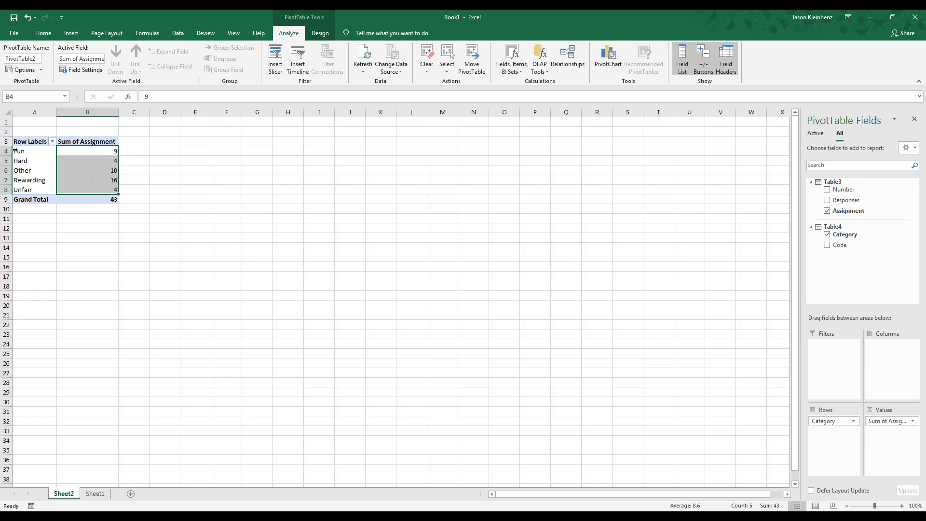
left_click(169, 164)
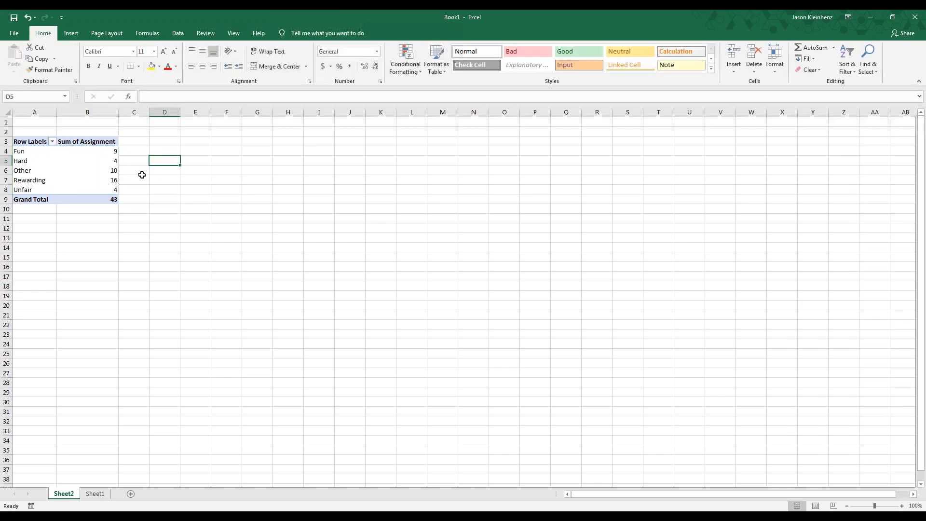
left_click(100, 171)
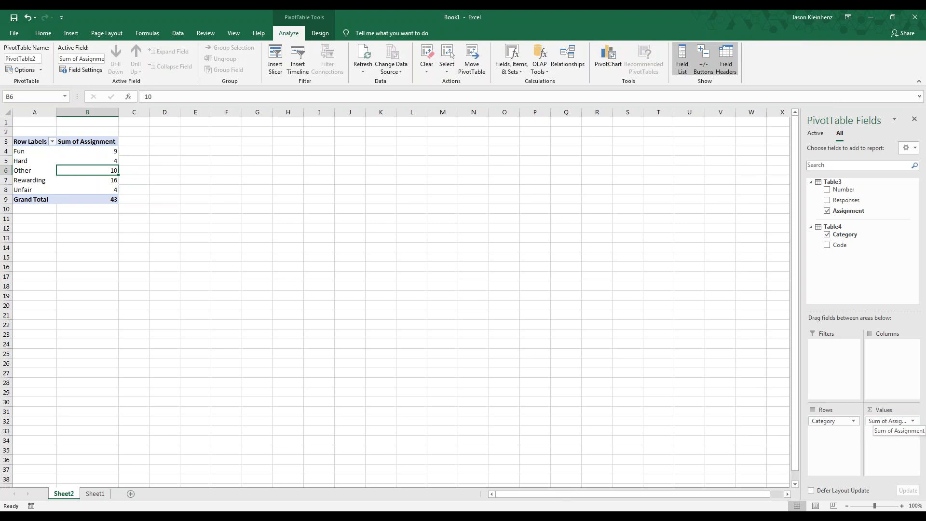
left_click(885, 422)
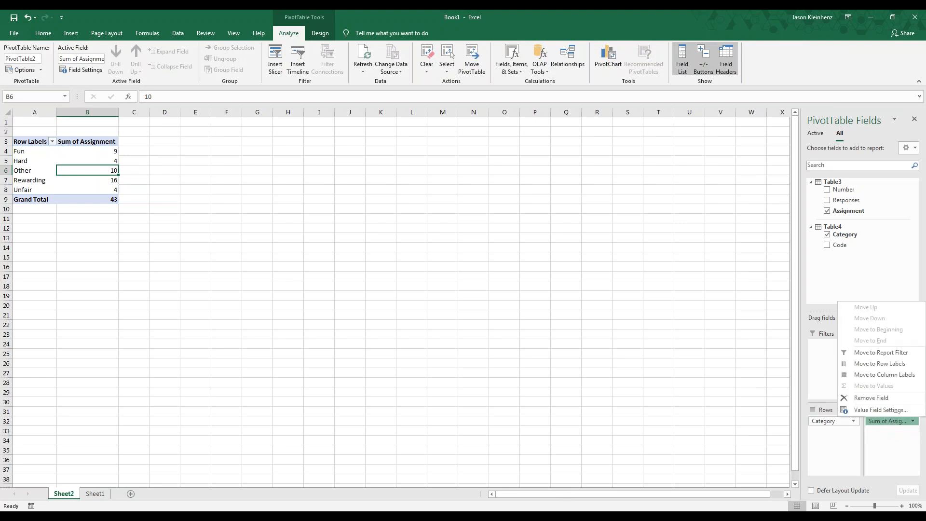
left_click(870, 409)
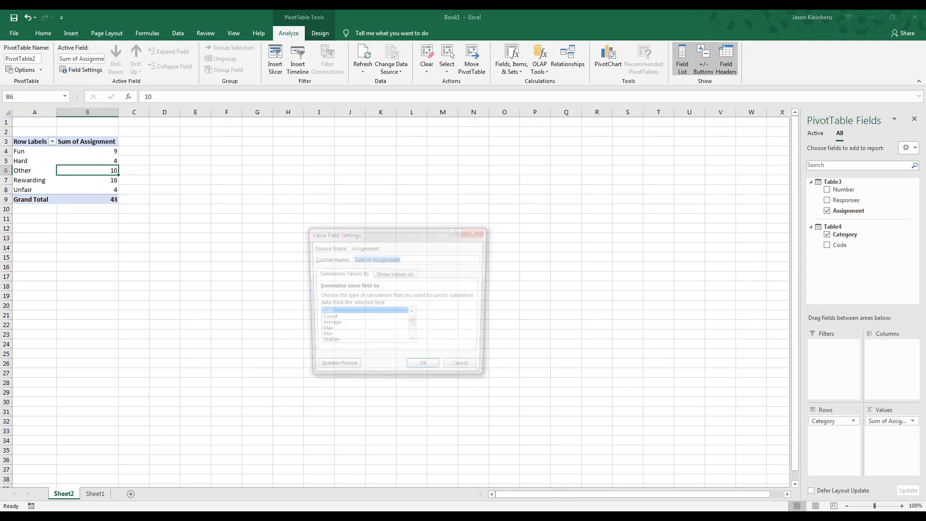
left_click(331, 319)
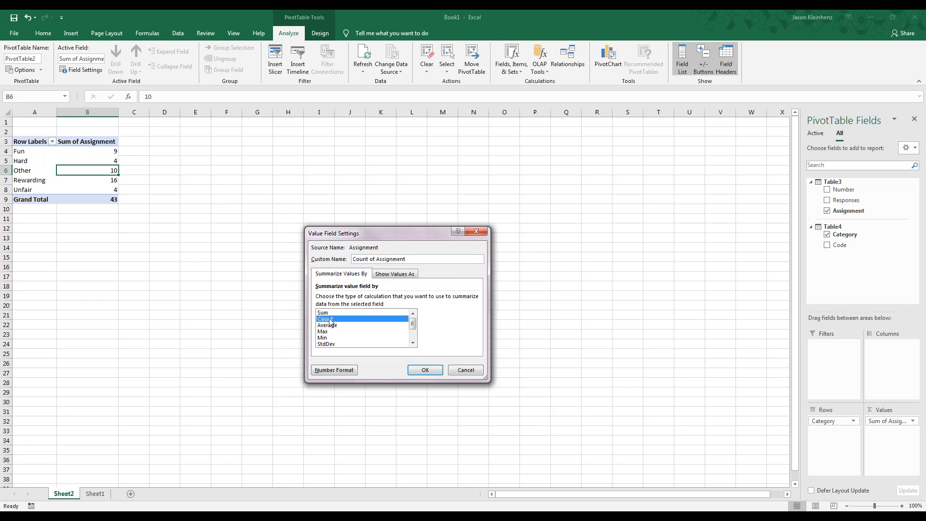
left_click(421, 372)
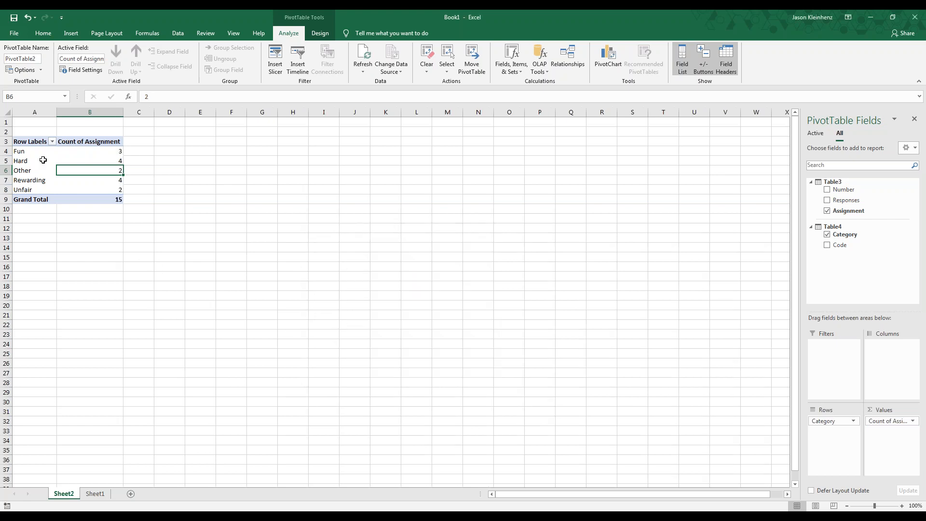
Review the PivotTable's categories from Fun to Unfair and look back at the coded responses on Sheet1
left_click(22, 152)
left_click(26, 163)
left_click(22, 171)
left_click(17, 181)
left_click(22, 190)
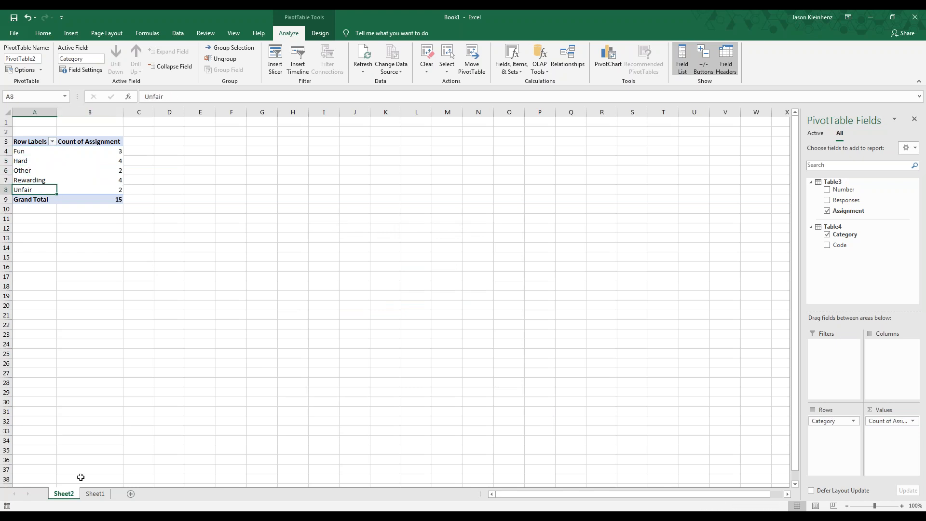
left_click(95, 494)
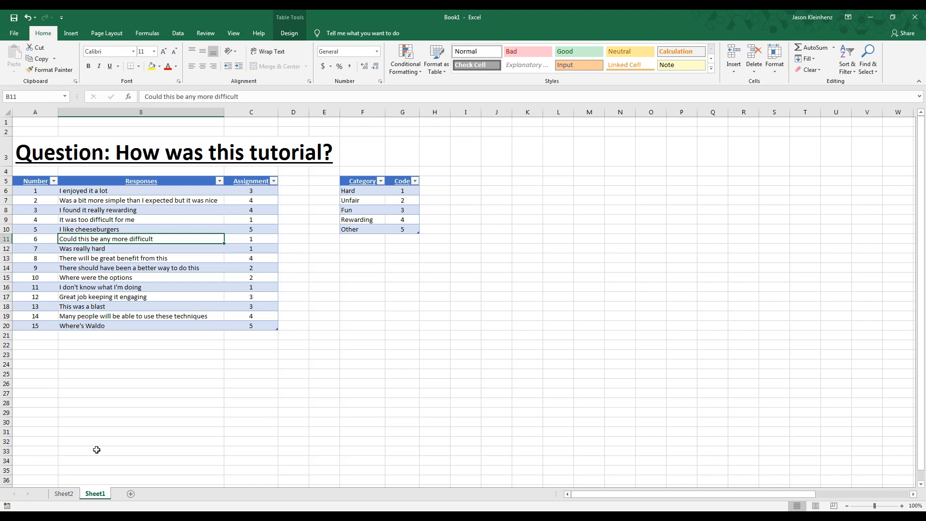
Examine the count of each category and the Grand Total in the PivotTable on Sheet2
left_click(64, 493)
left_click(234, 212)
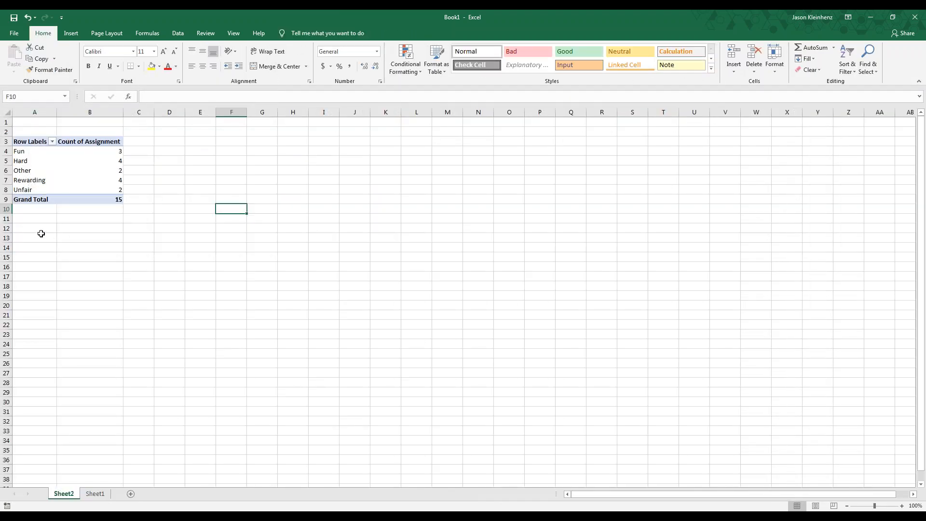
left_click(29, 228)
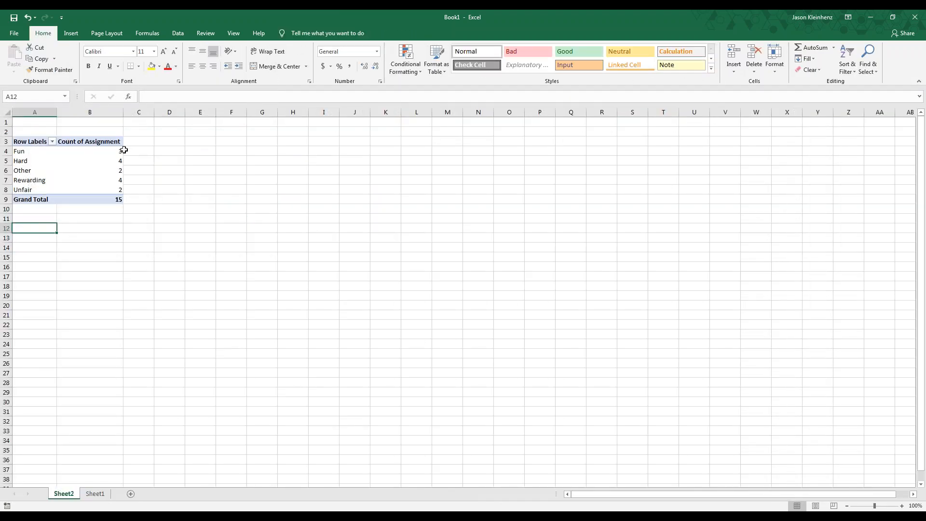
left_click(95, 160)
left_click(102, 170)
left_click(99, 189)
left_click(95, 198)
left_click(89, 152)
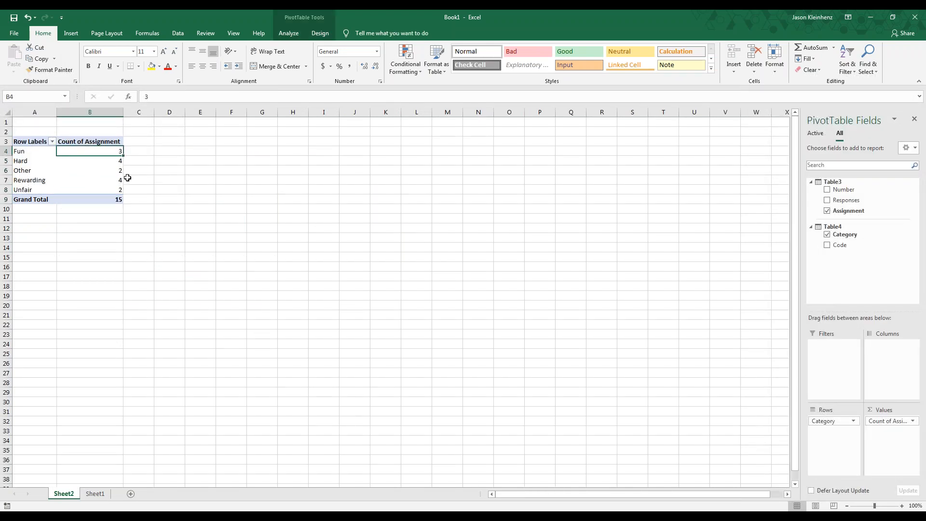
List the category names below the PivotTable by entering =A4 in cell A12 and filling it down to A16
left_click(35, 227)
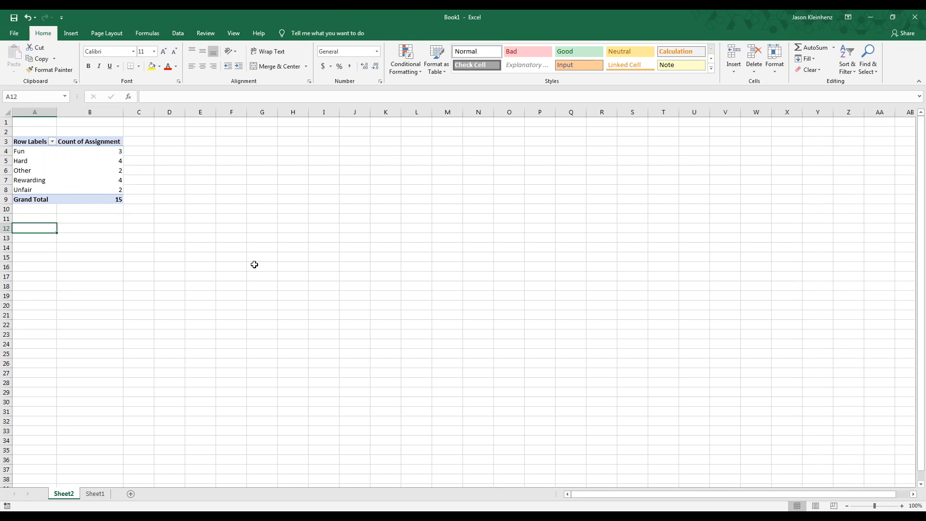
type("=")
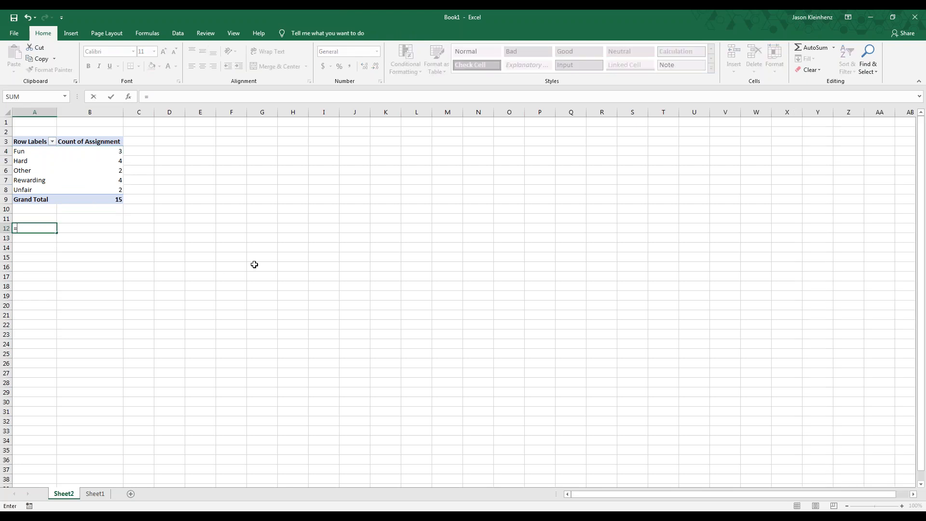
left_click(27, 152)
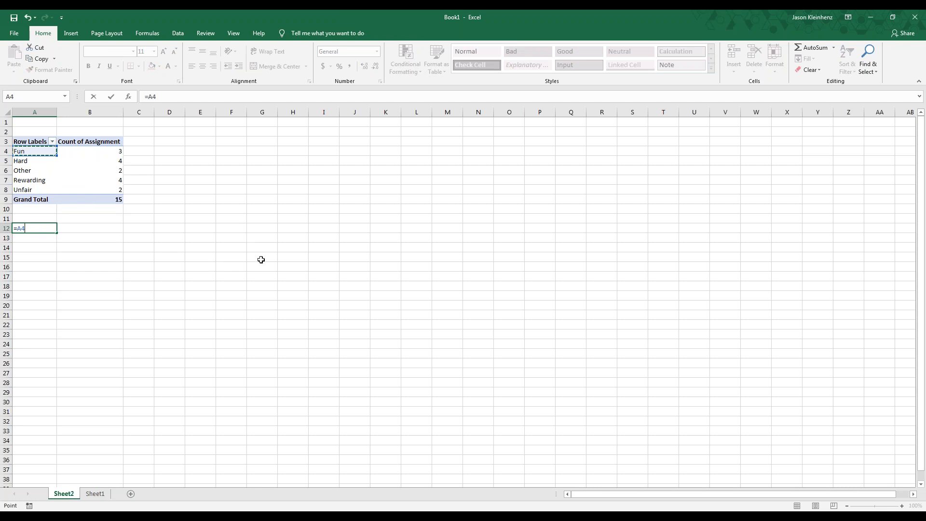
key("Return")
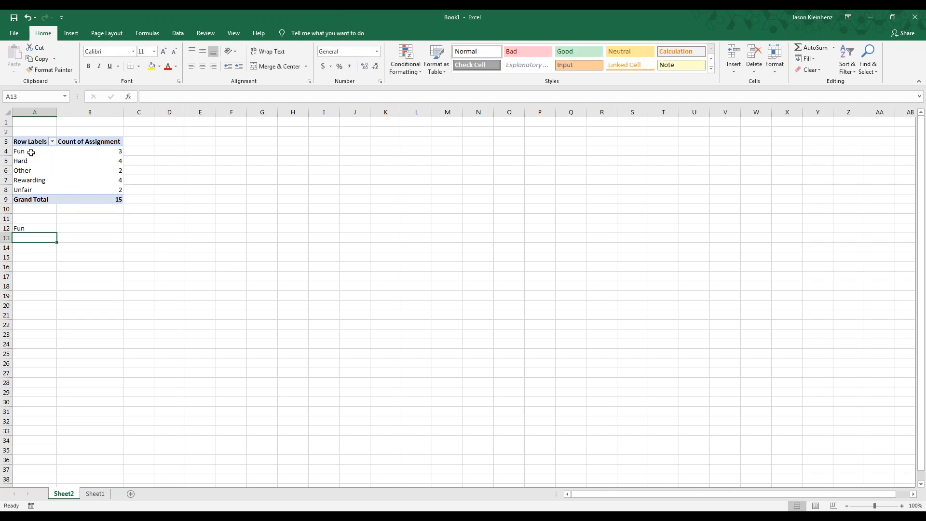
left_click(95, 493)
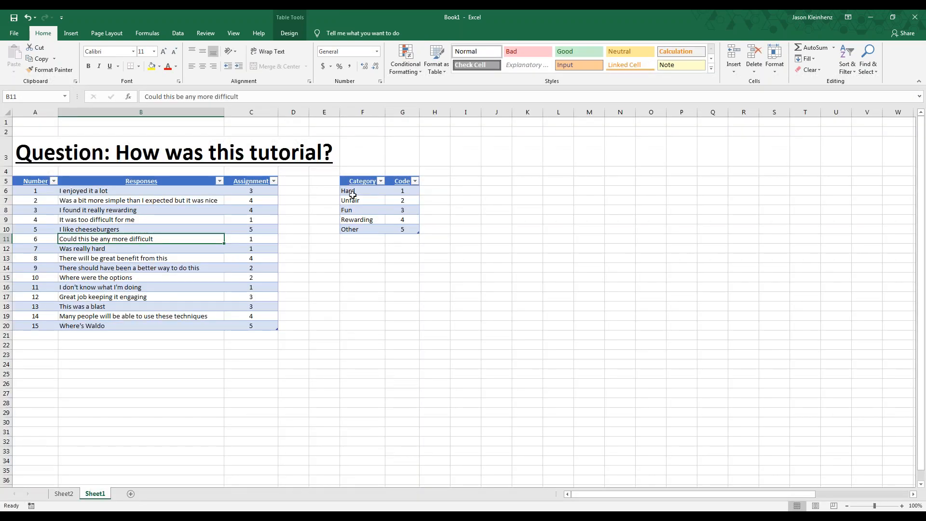
left_click(64, 493)
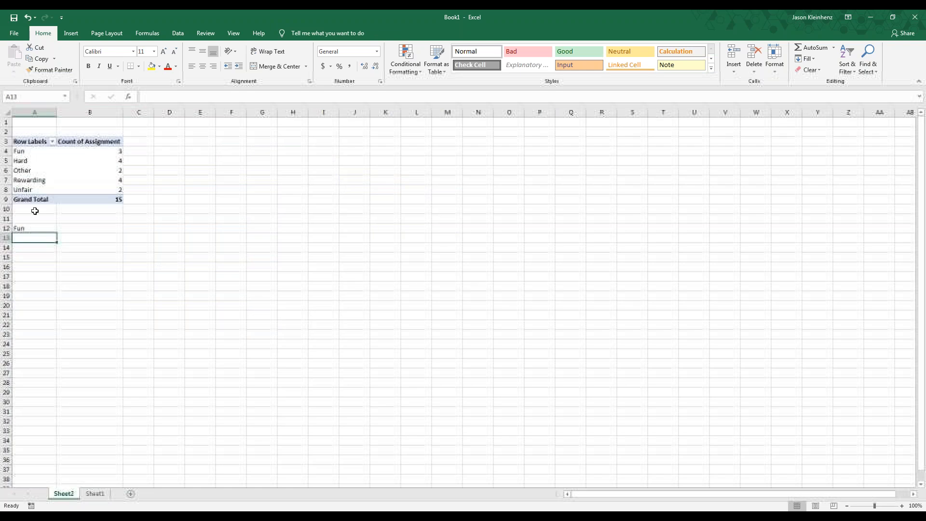
left_click(33, 229)
left_click_drag(58, 232, 56, 268)
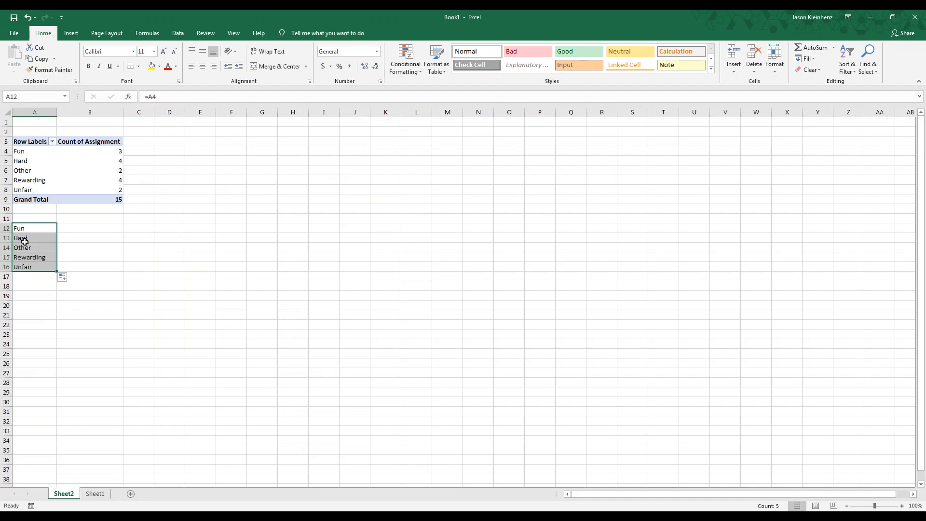
In cell B12, calculate Fun's share by dividing its PivotTable count by the Grand Total
left_click(100, 228)
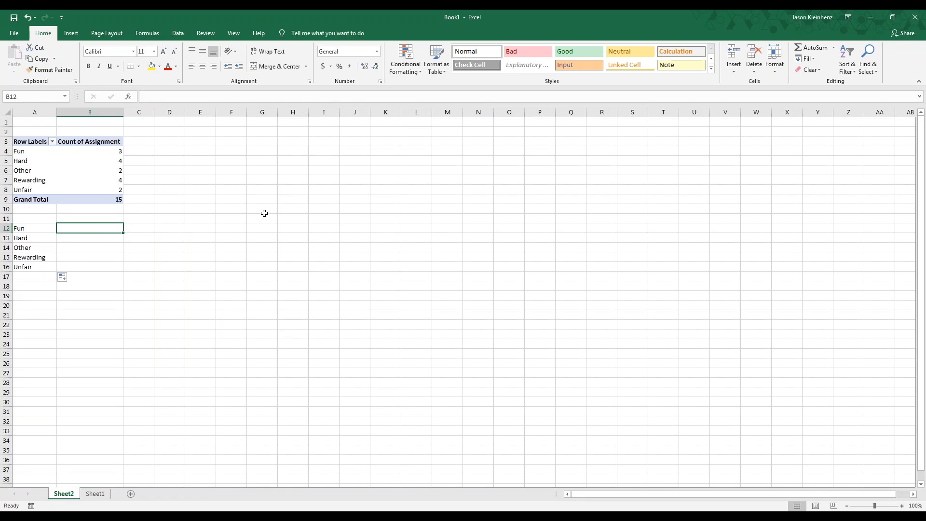
type("=")
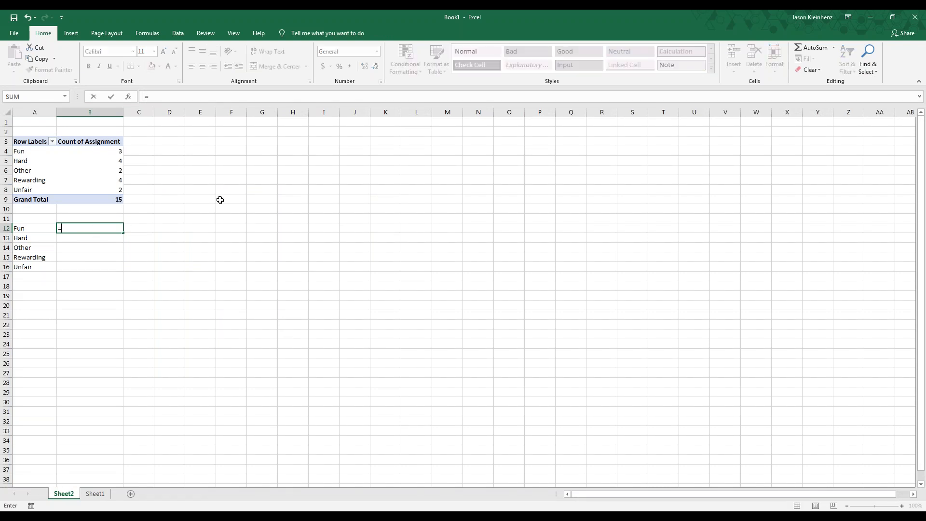
left_click(101, 152)
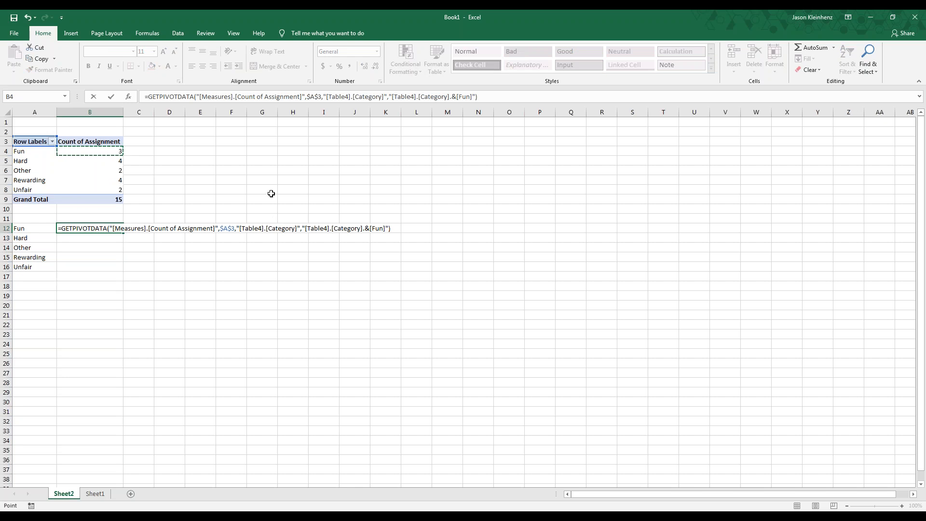
type("/")
left_click(94, 200)
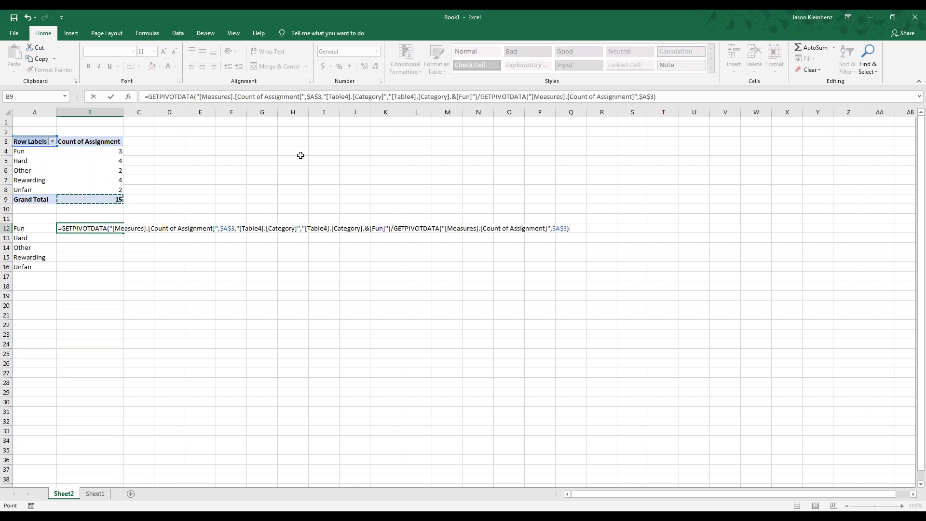
key("Return")
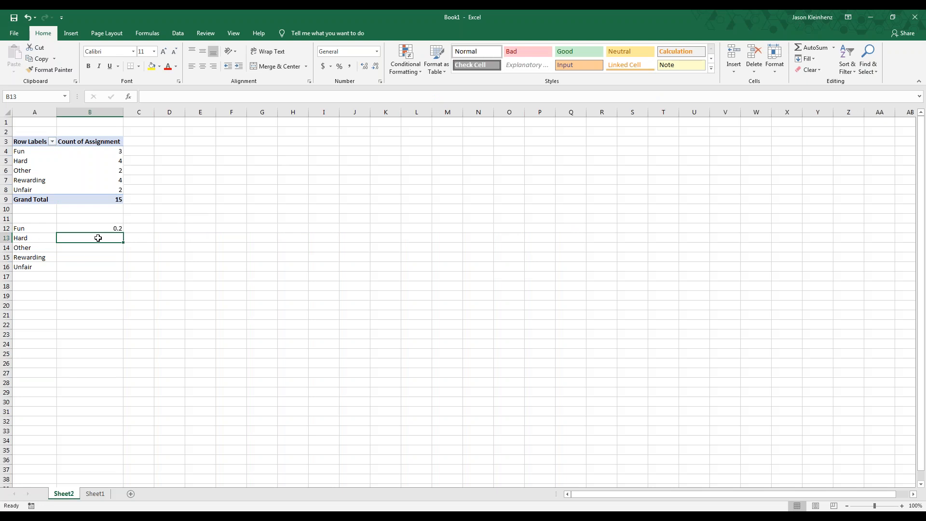
In cell B13, calculate Hard's share by dividing its PivotTable count by the Grand Total
type("=")
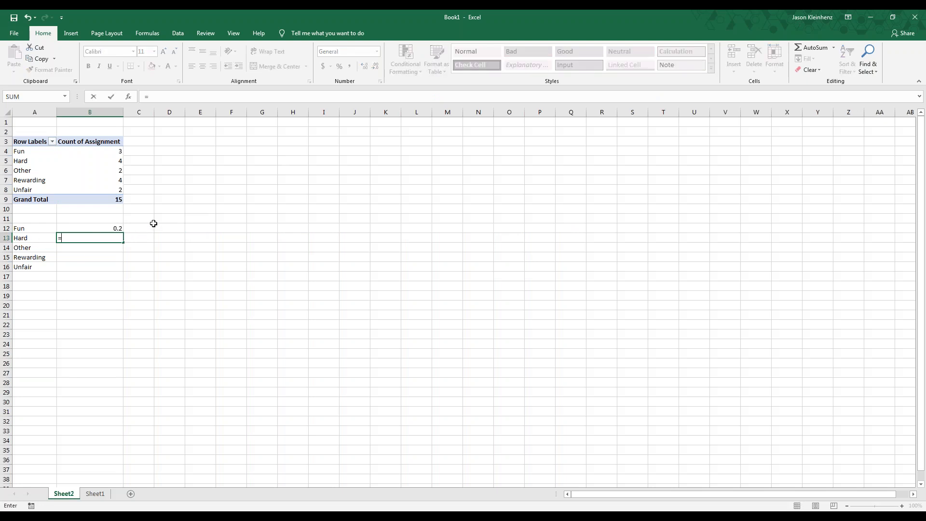
left_click(100, 162)
type("/")
left_click(101, 200)
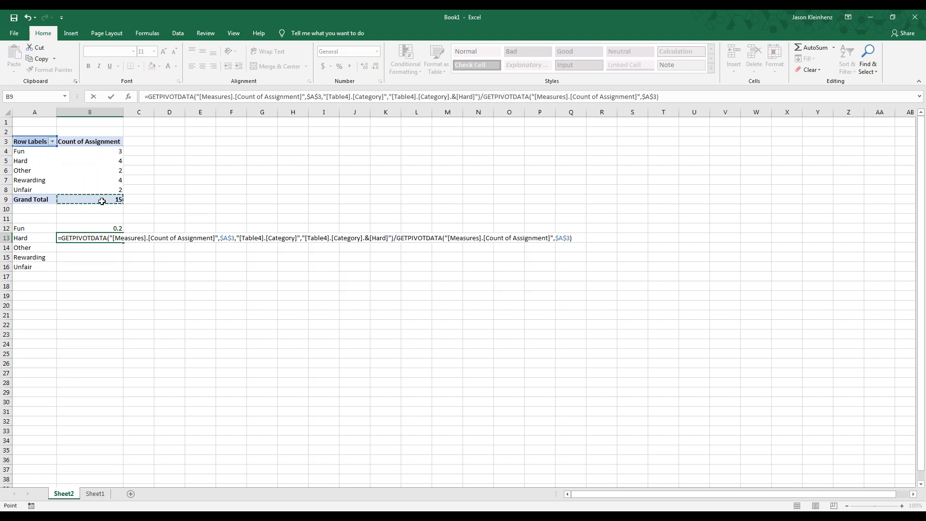
key("Return")
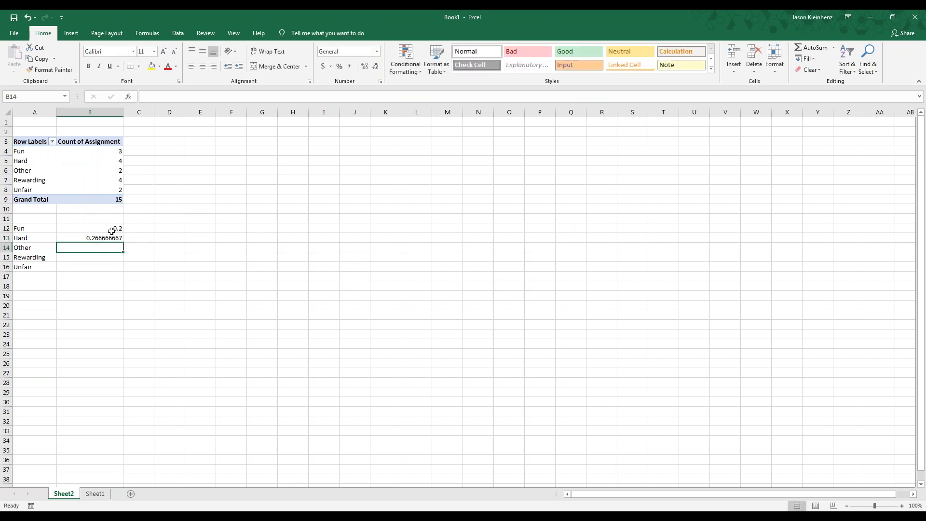
In cell B14, calculate Other's share by dividing its PivotTable count by the Grand Total
type("=")
left_click(109, 170)
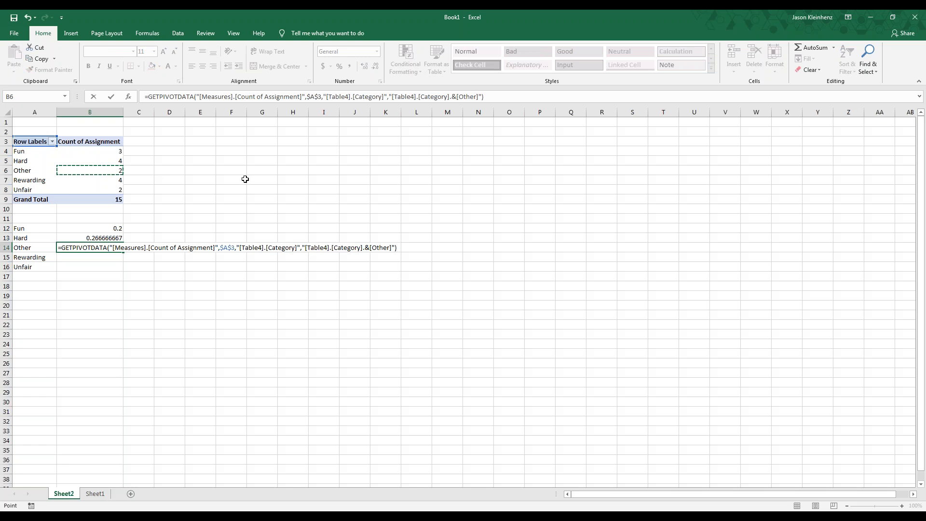
type("/")
left_click(110, 200)
key("Return")
type("=")
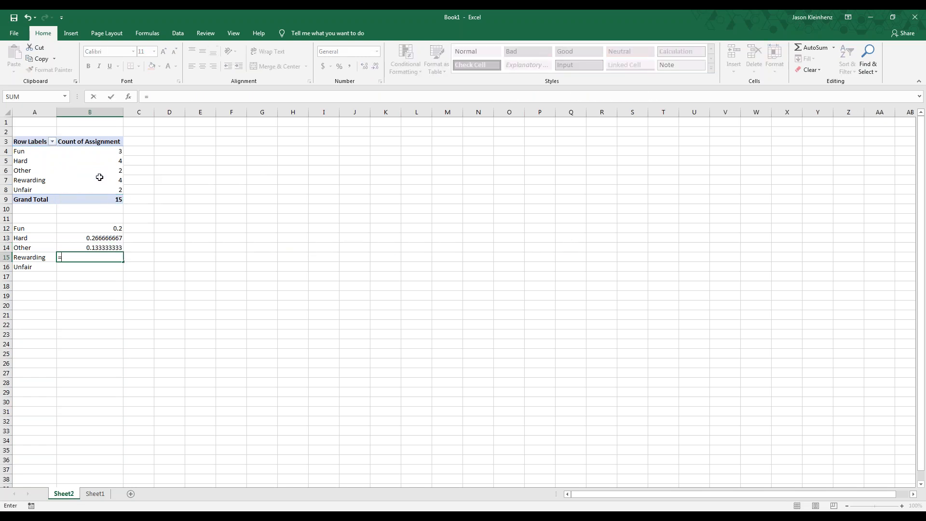
left_click(100, 173)
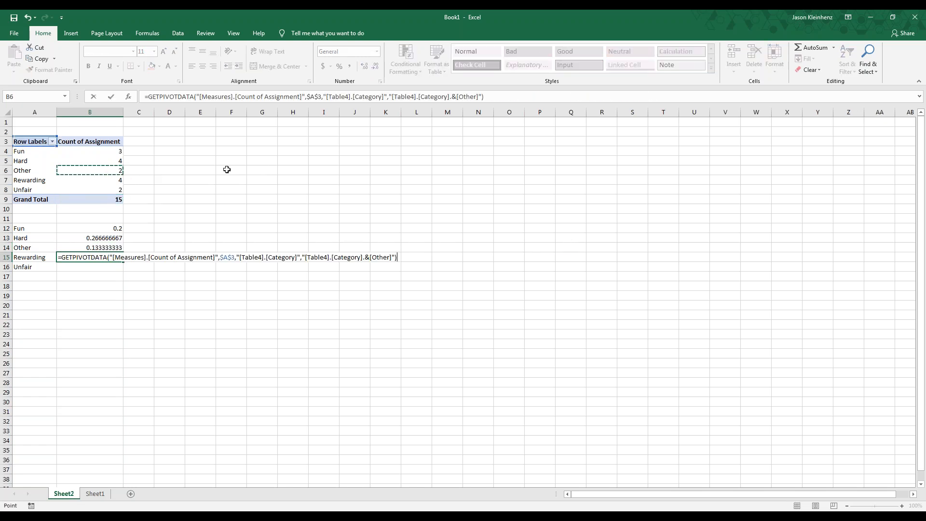
left_click(101, 180)
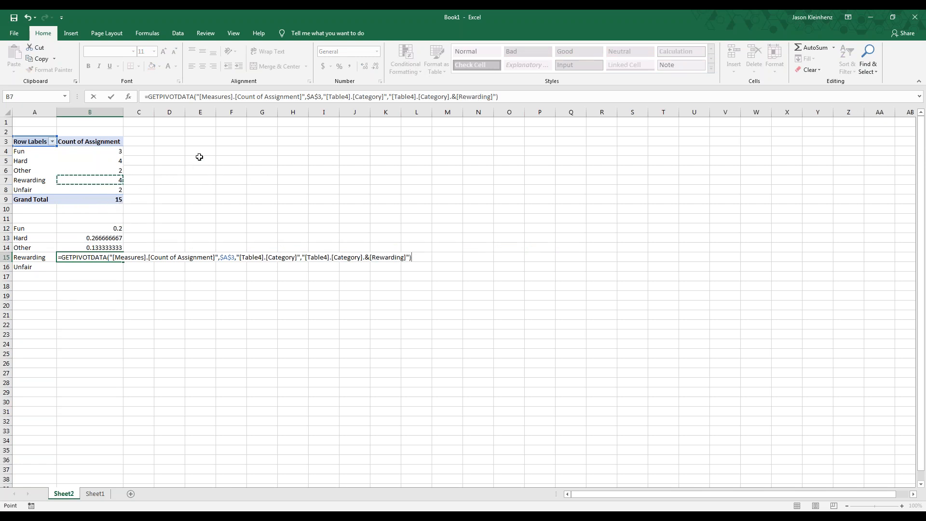
key("BackSpace")
key("Return")
left_click(91, 259)
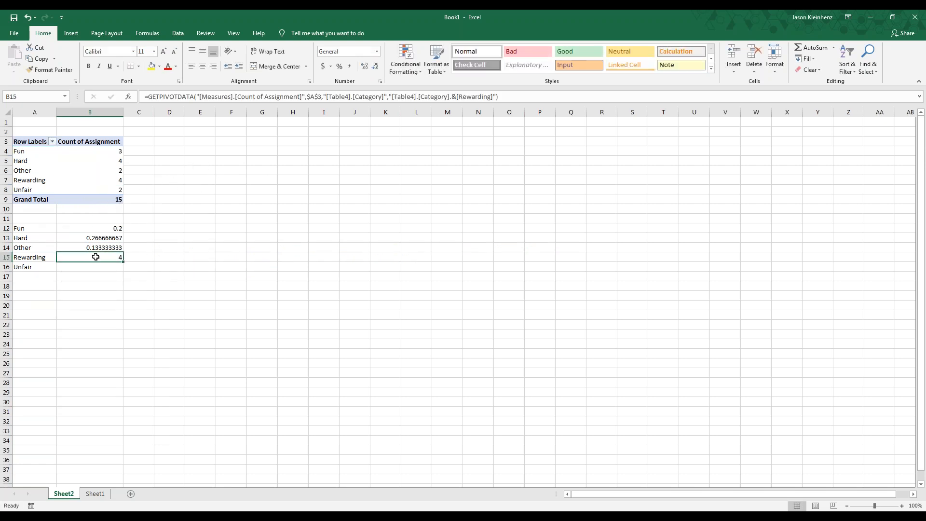
key("BackSpace")
In cell B15, calculate Rewarding's share by dividing its PivotTable count by the Grand Total
type("=")
left_click(106, 180)
type("/")
left_click(117, 200)
key("Return")
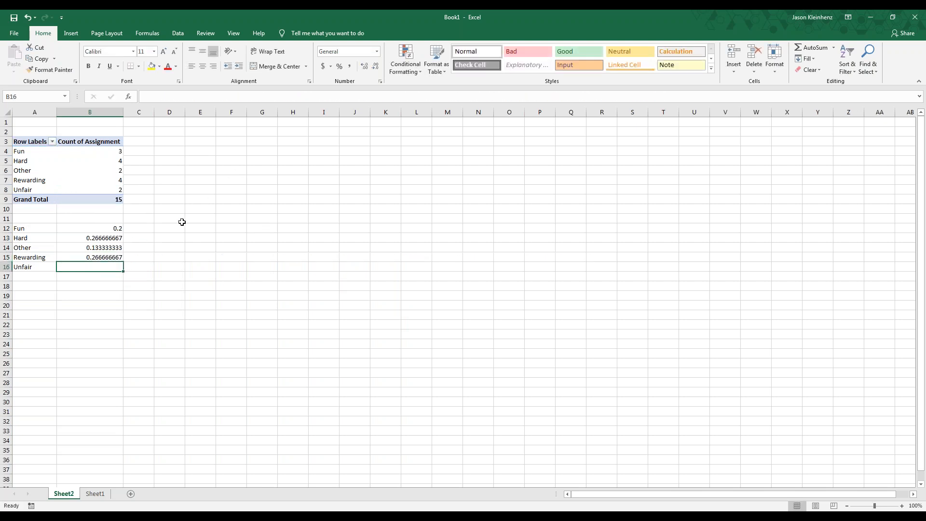
In cell B16, calculate Unfair's share by dividing its PivotTable count by the Grand Total
type("=")
left_click(115, 189)
type("/")
left_click(105, 200)
key("Return")
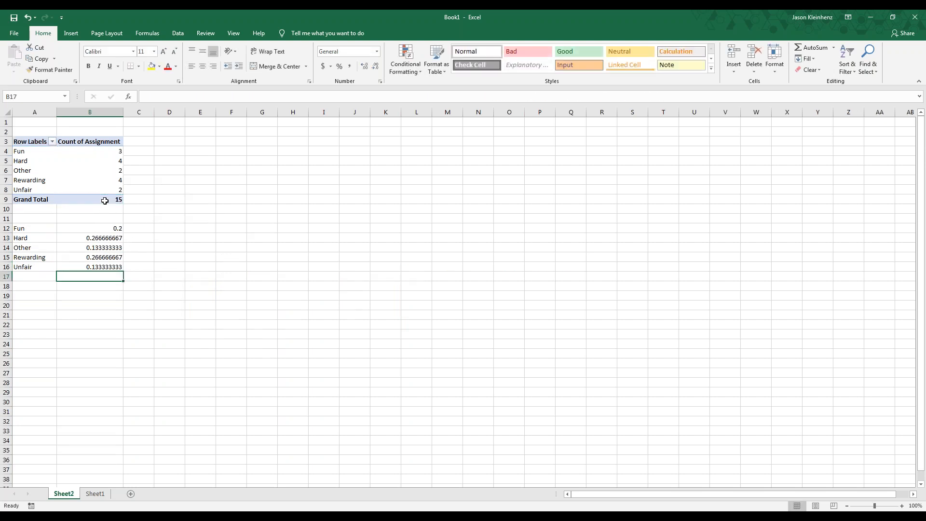
Format the calculated shares in B12:B16 as percentages
left_click_drag(97, 231, 97, 266)
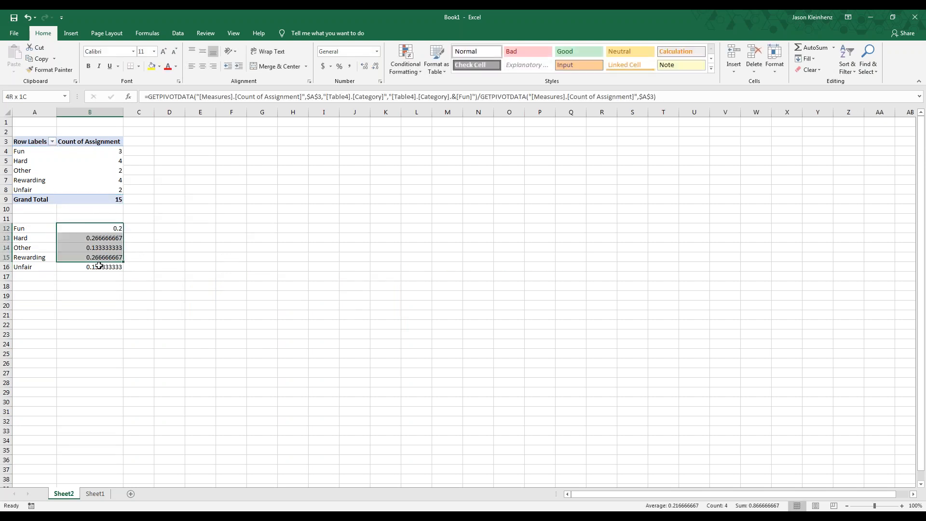
left_click(341, 67)
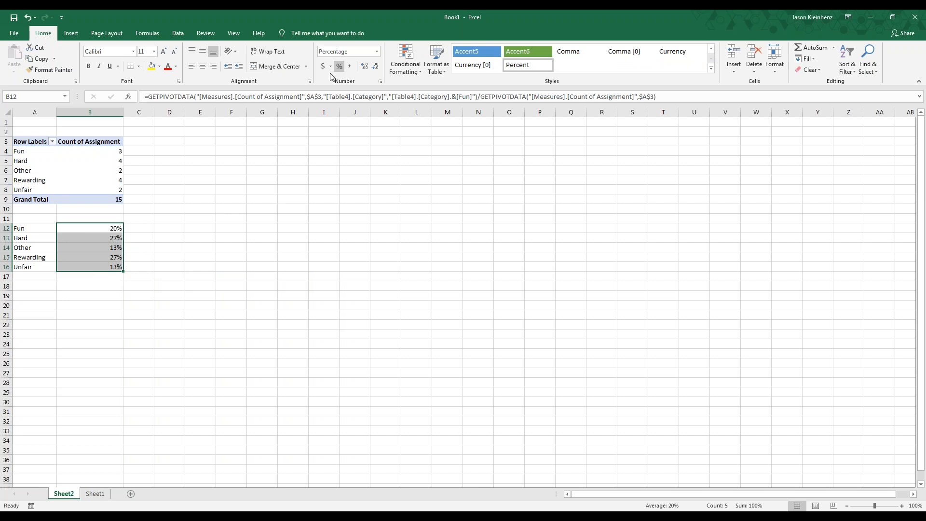
left_click(226, 284)
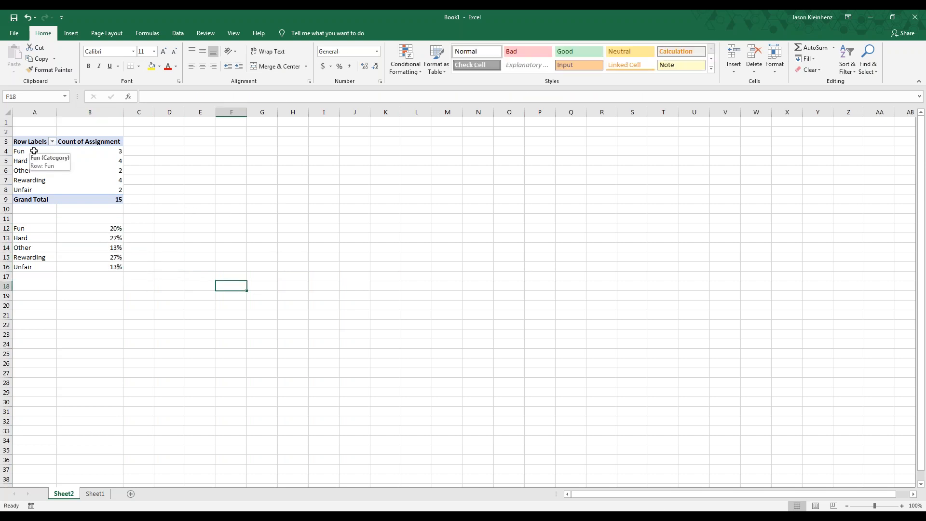
Insert a 2-D clustered column chart of the PivotTable's category counts and place it beside the table, across columns F to M
left_click_drag(34, 151, 100, 187)
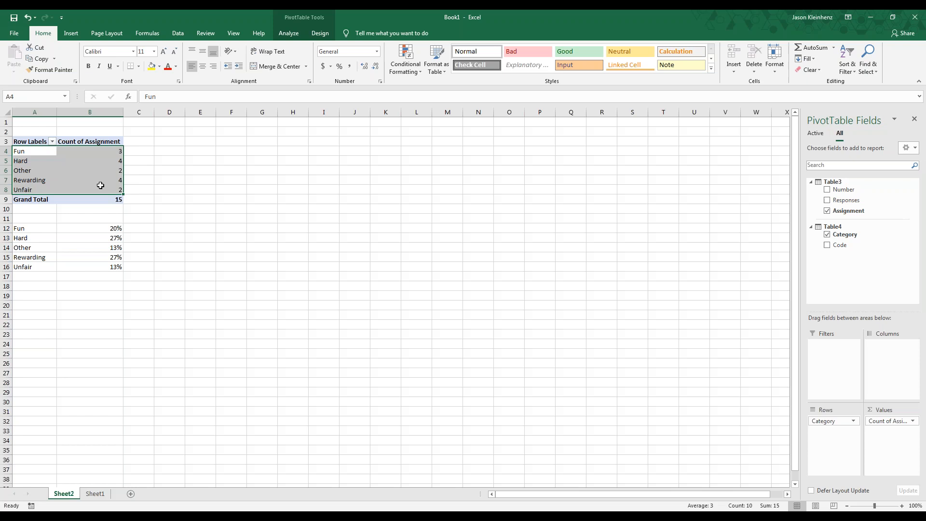
left_click(71, 32)
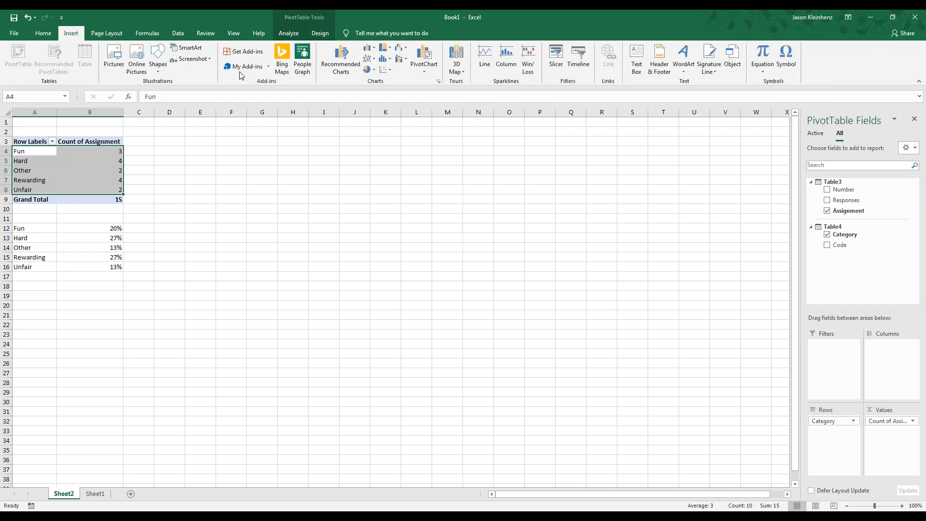
left_click(369, 48)
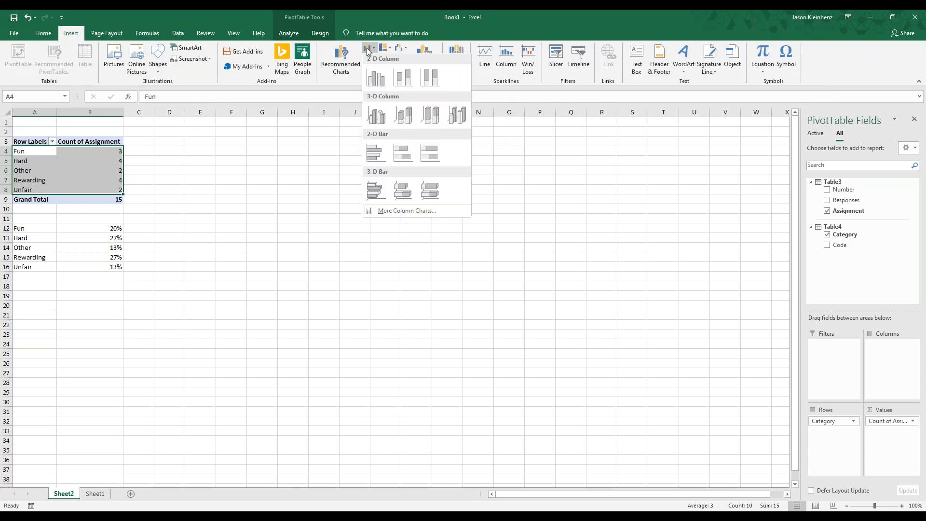
left_click(376, 77)
mouse_move(362, 238)
left_mouse_down()
mouse_move(279, 173)
mouse_move(294, 135)
left_mouse_up()
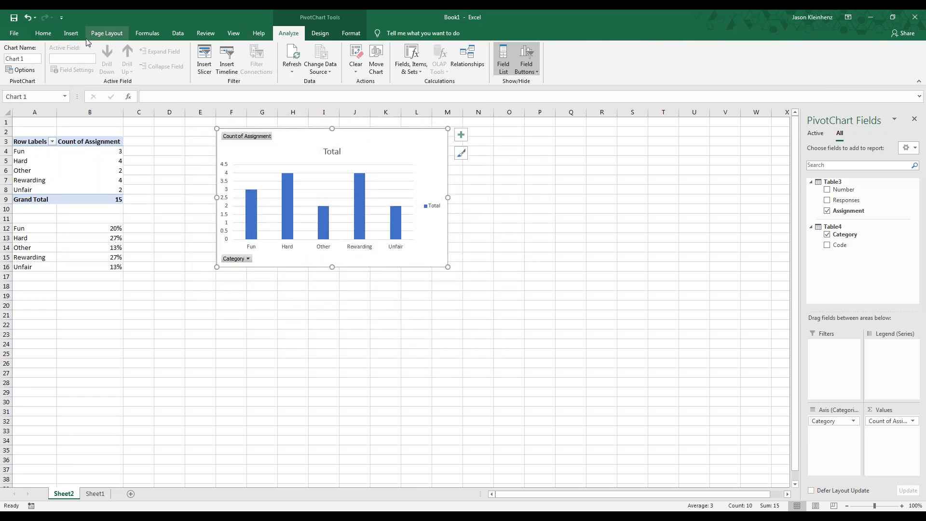
Apply the quick layout with wide columns, data labels inside them and a legend beside the plot to the column chart
left_click(317, 40)
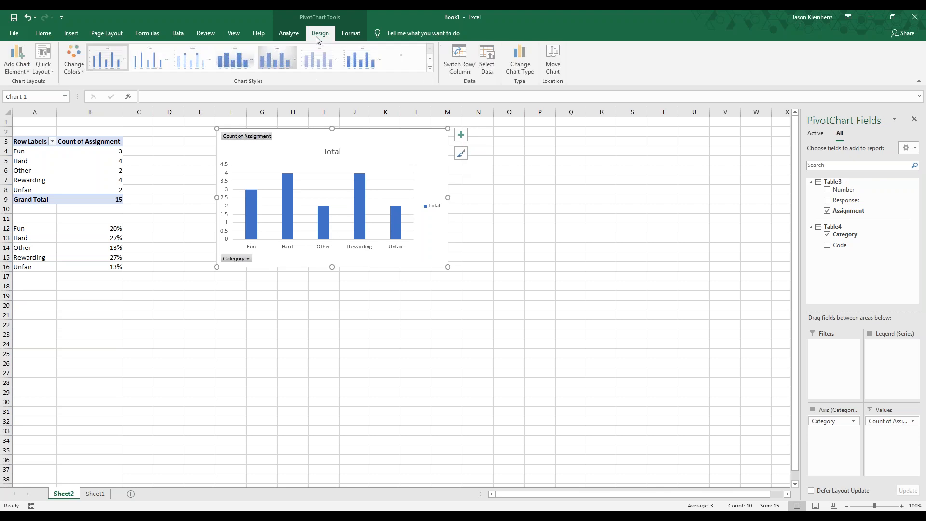
left_click(44, 63)
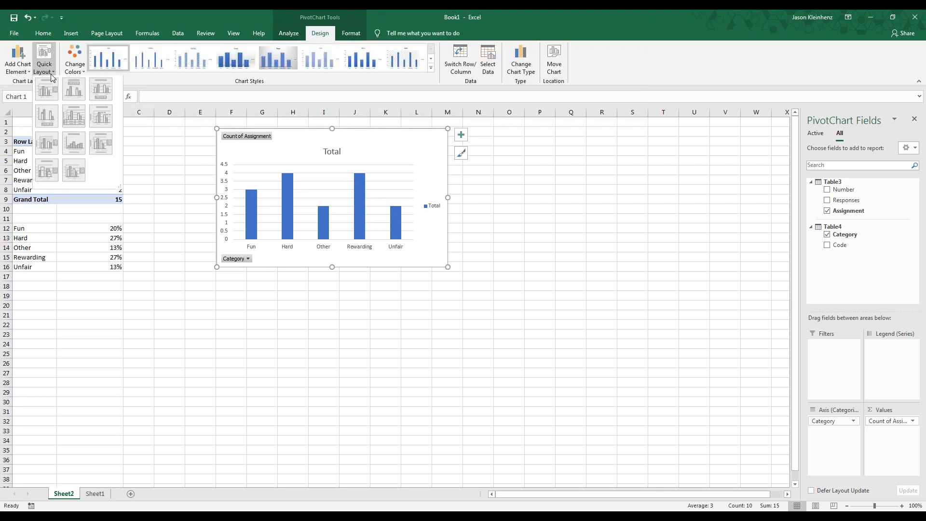
left_click(46, 171)
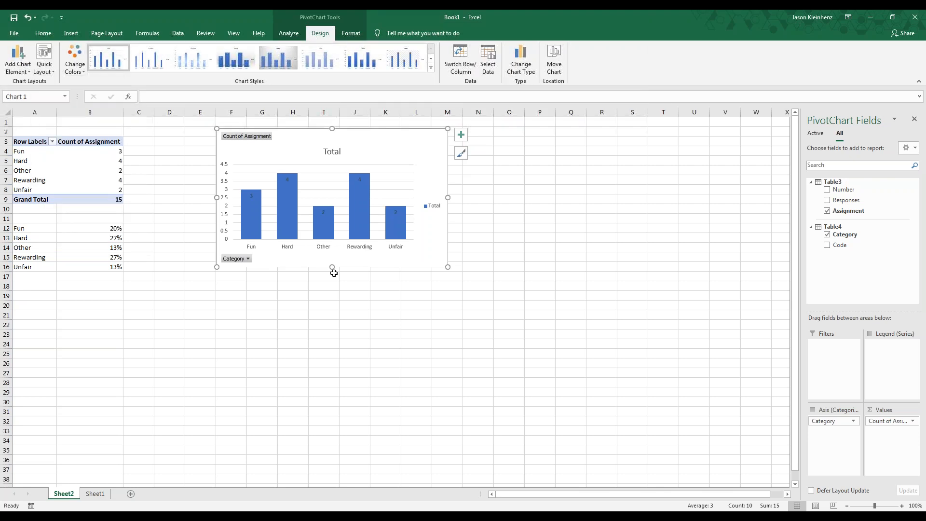
Hide all field buttons on the column chart and delete its legend
right_click(242, 139)
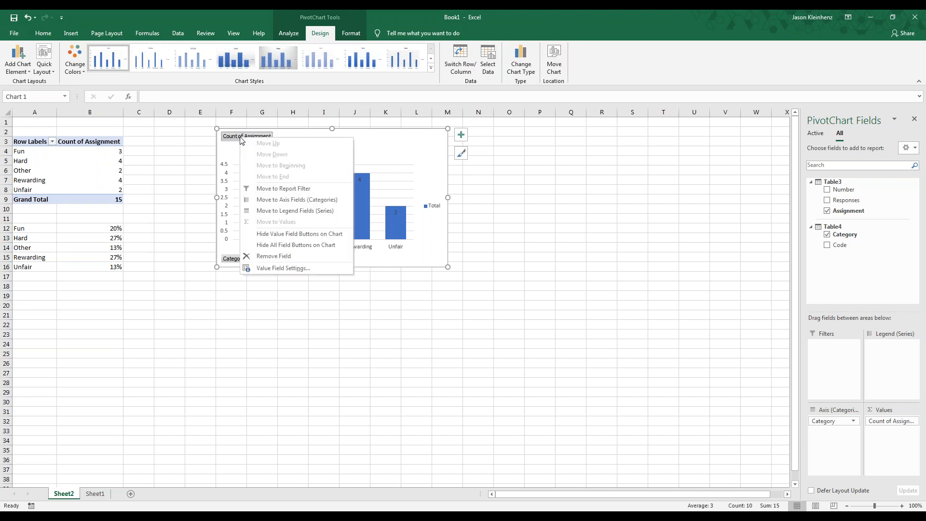
left_click(281, 246)
left_click(434, 211)
key("Delete")
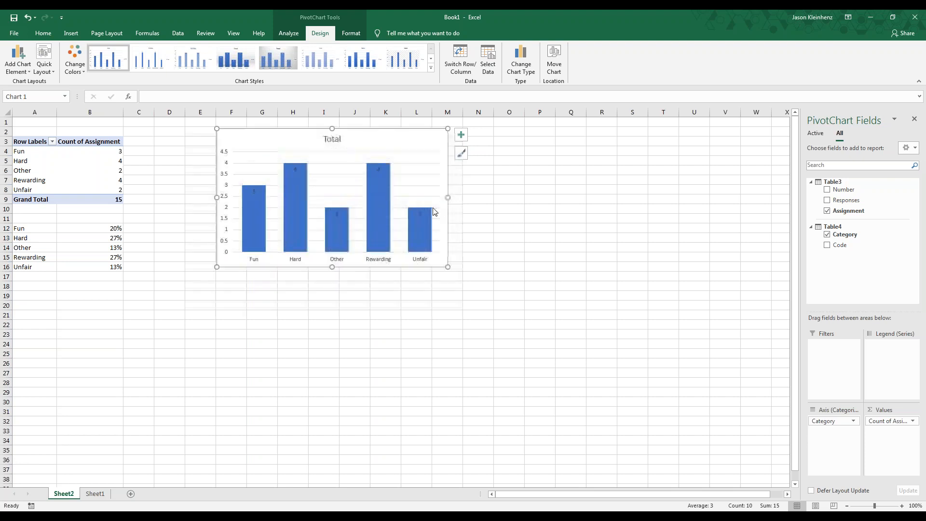
Change the chart title to "Survey Results"
double_click(332, 140)
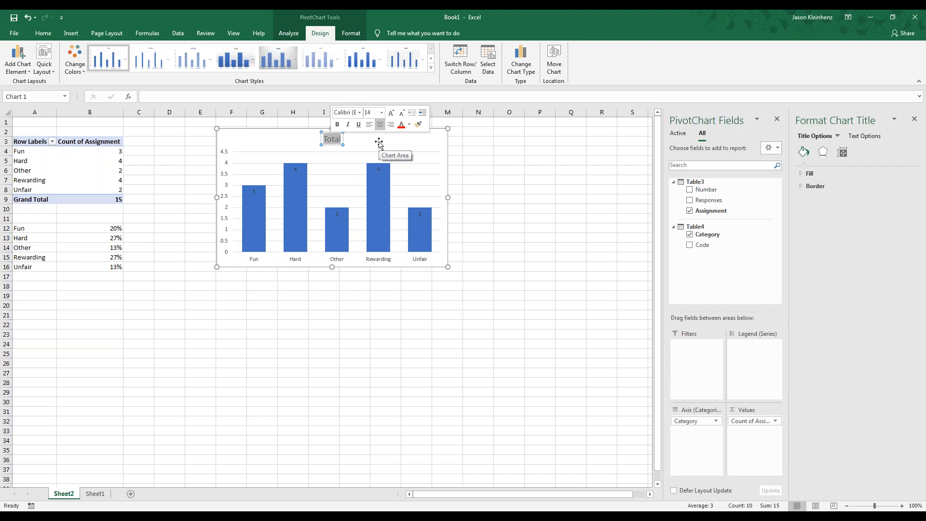
key("Delete")
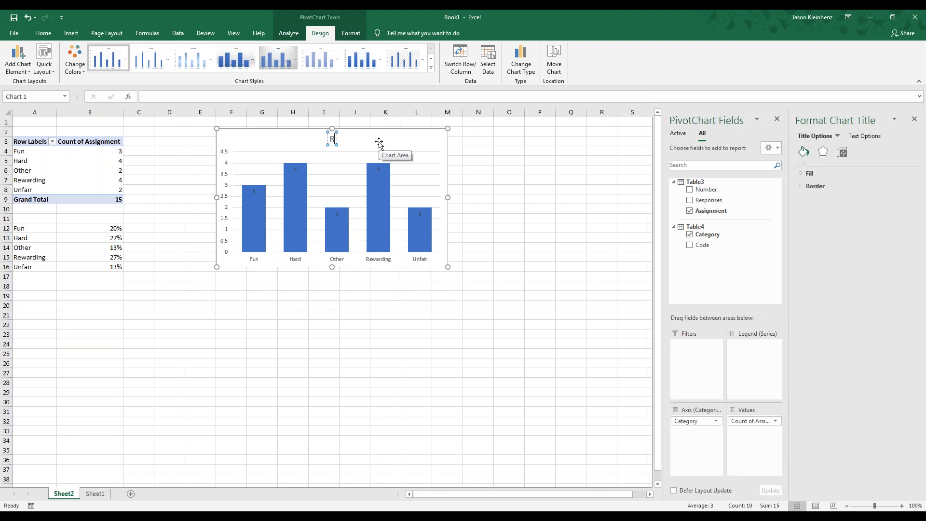
type("Survey Results")
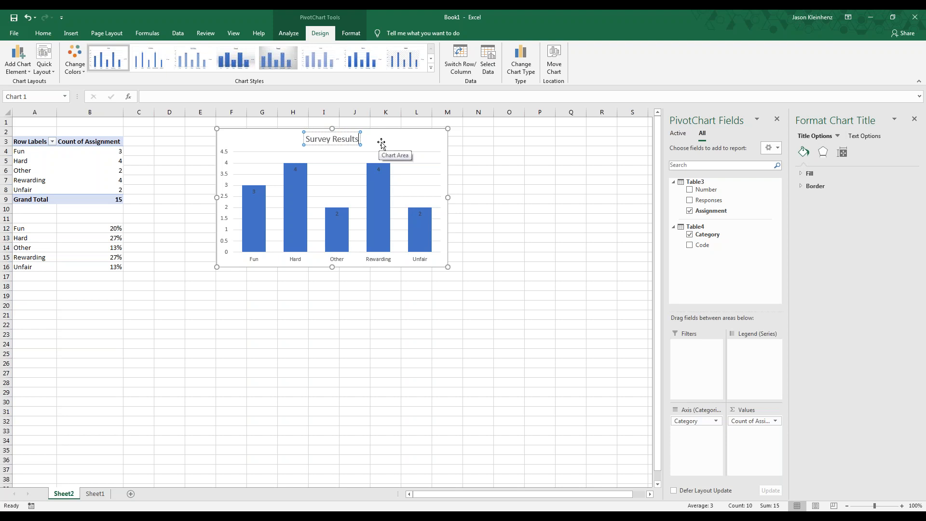
Format the "Survey Results" chart title as bold, underlined black text
left_click(333, 140)
triple_click(332, 140)
left_click(338, 125)
left_click(358, 126)
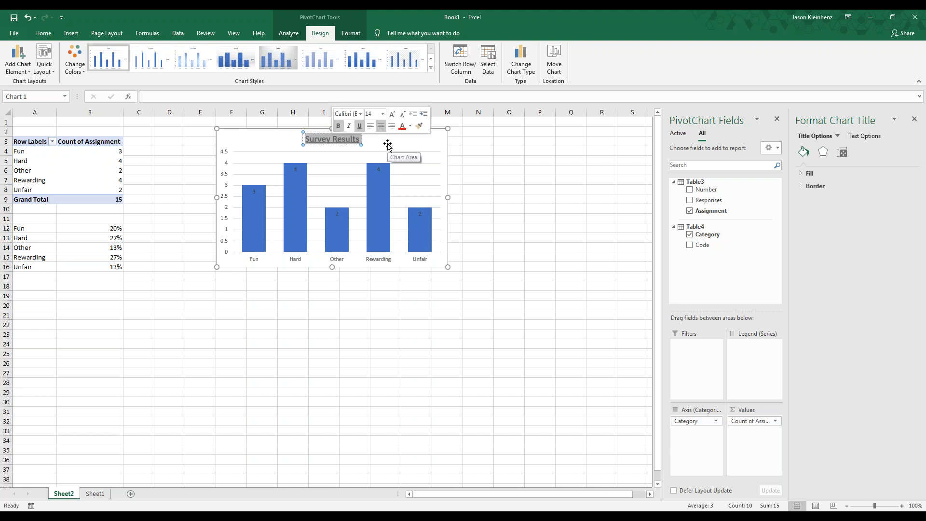
left_click(410, 126)
left_click(410, 158)
left_click(388, 159)
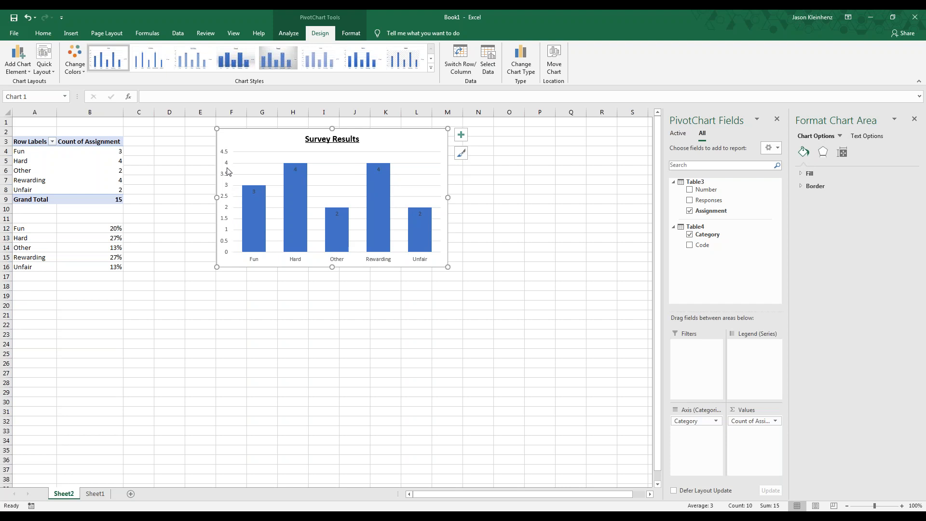
Set the vertical axis's major unit to 1 and try a minor unit of 0
left_click(225, 200)
right_click(226, 201)
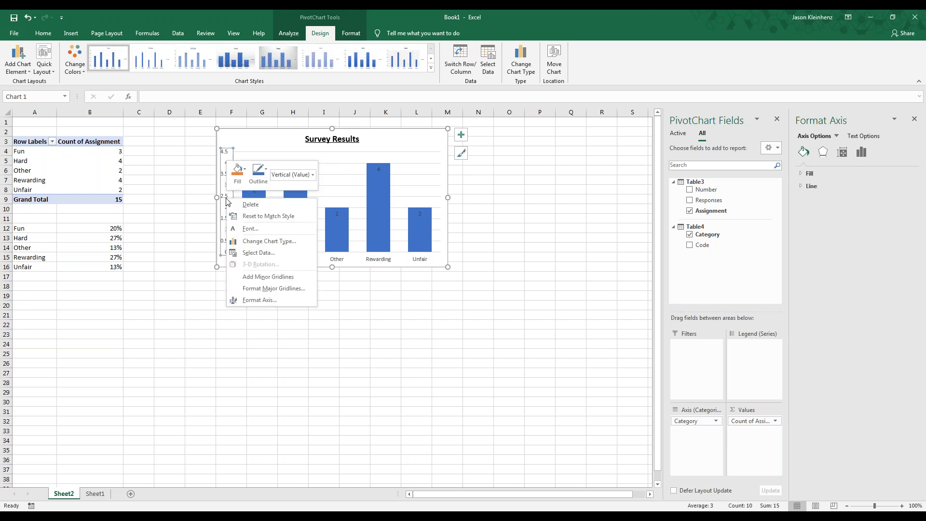
left_click(255, 299)
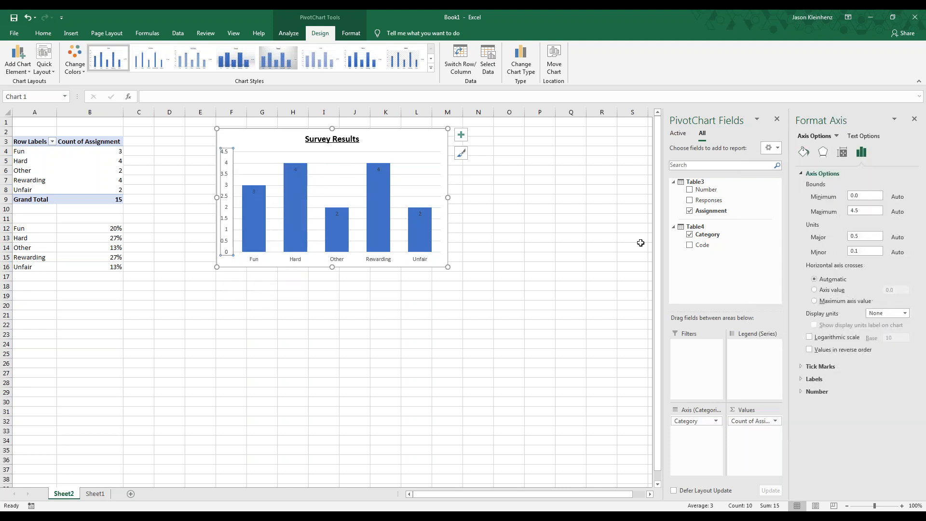
left_click(778, 119)
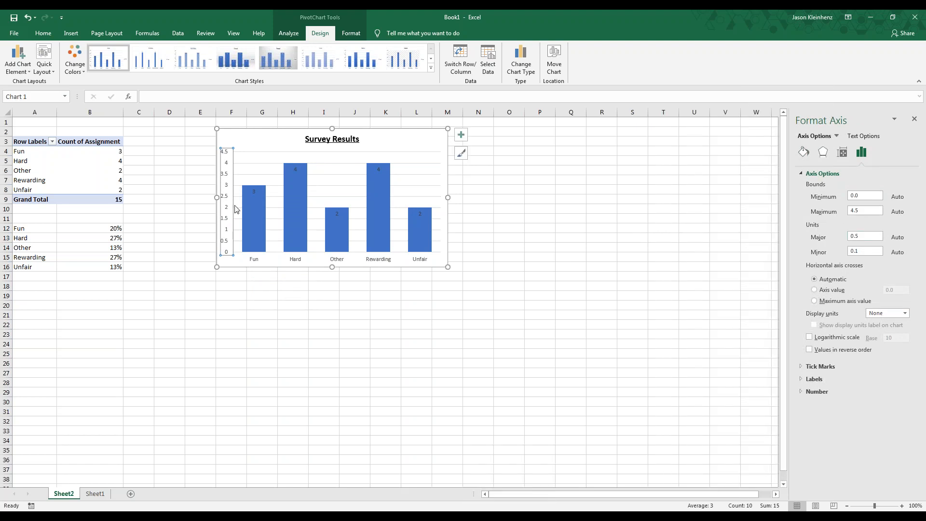
left_click_drag(878, 236, 828, 239)
type("1")
left_click_drag(862, 252, 851, 250)
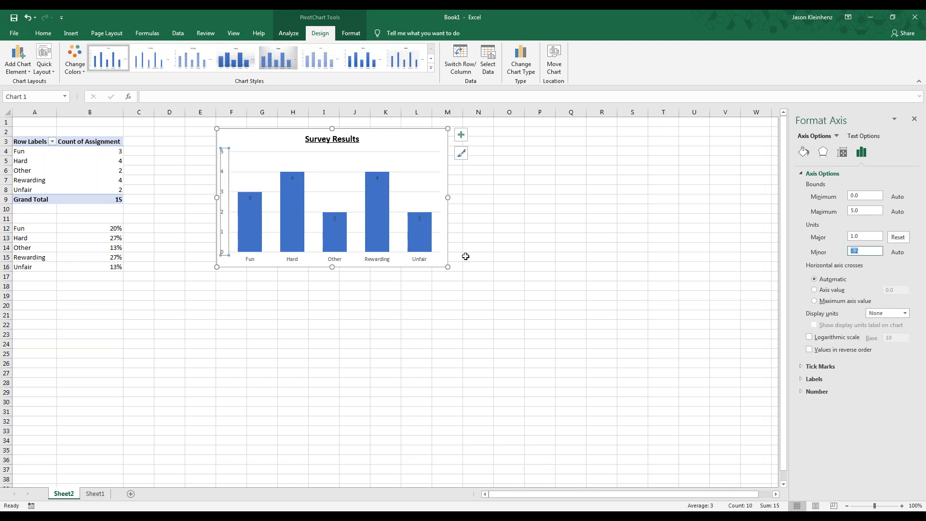
type("0")
left_click(865, 211)
left_click(316, 304)
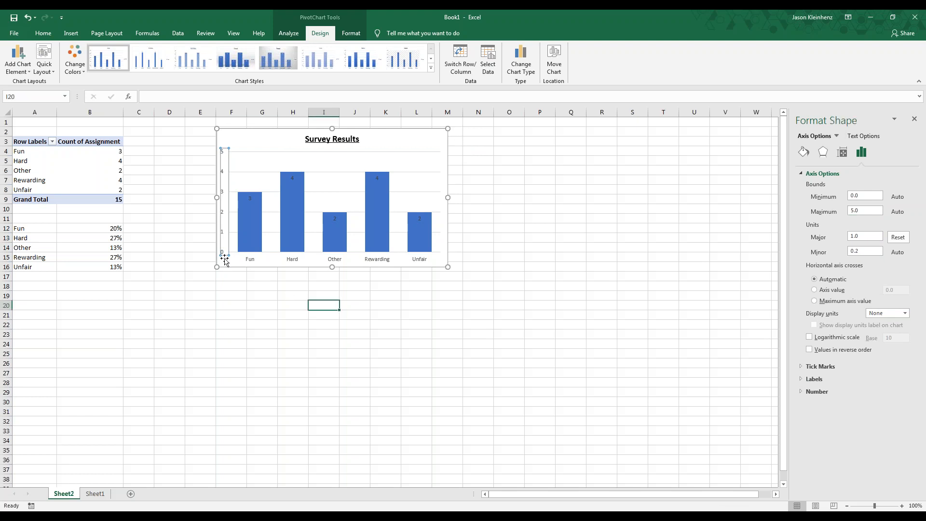
Position the columns' data labels at Outside End
right_click(294, 207)
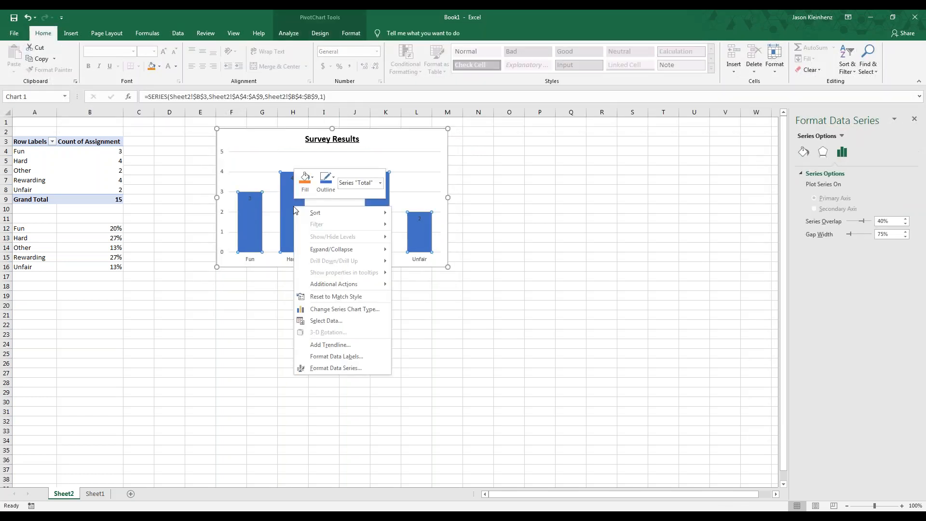
left_click(329, 357)
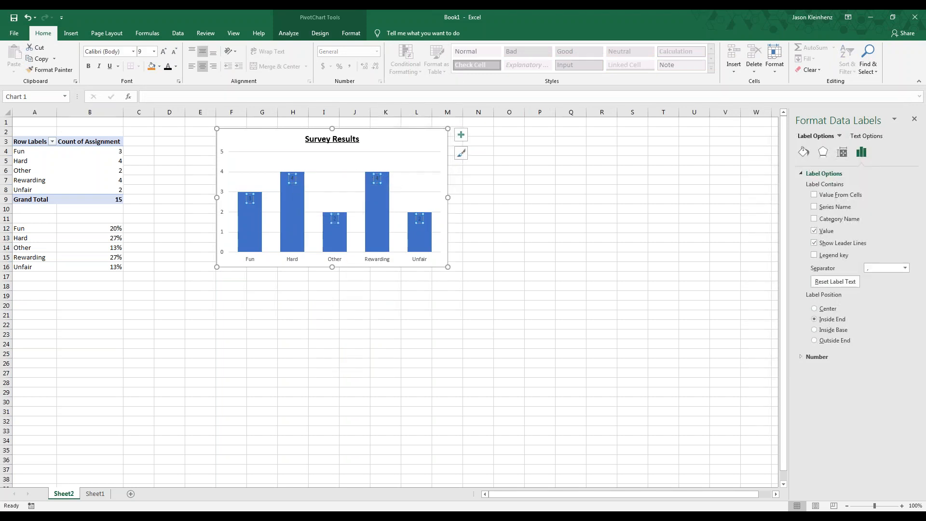
left_click(814, 341)
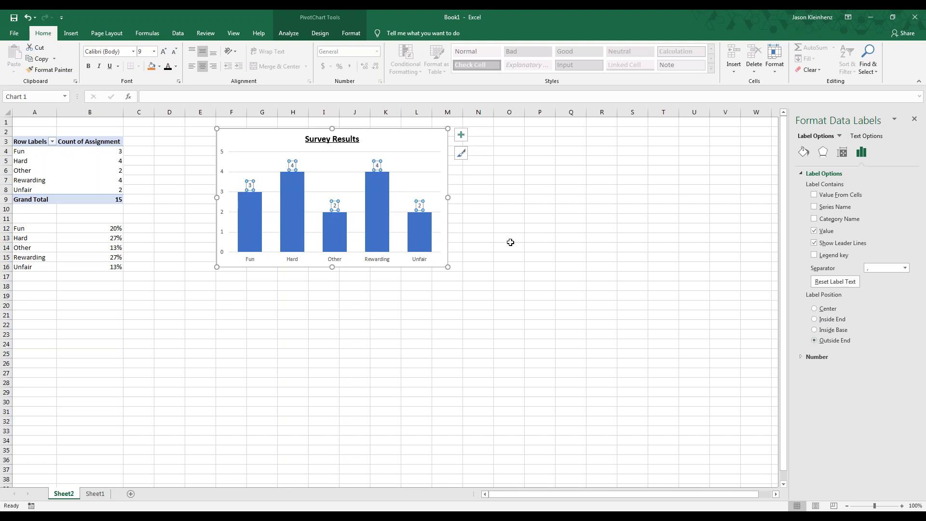
Try a solid fill on the chart's data labels and undo it
left_click(803, 152)
left_click(802, 175)
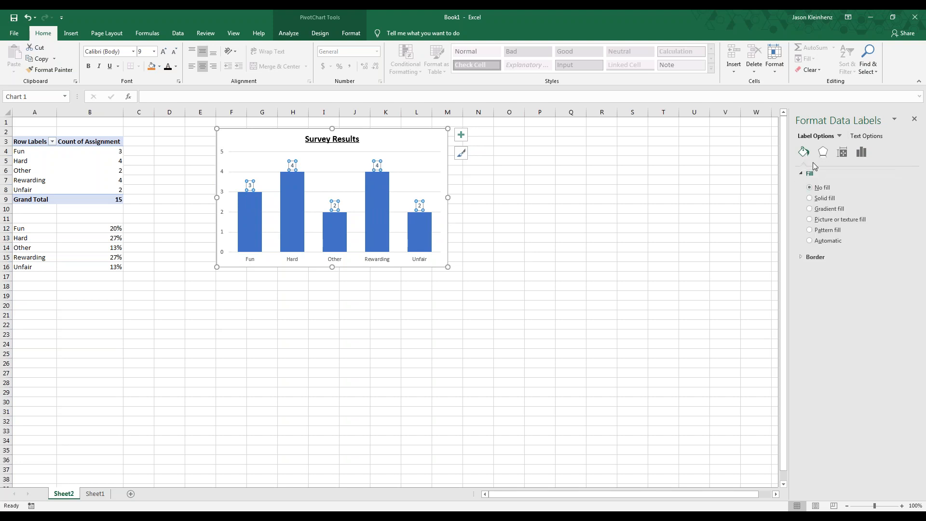
left_click(821, 202)
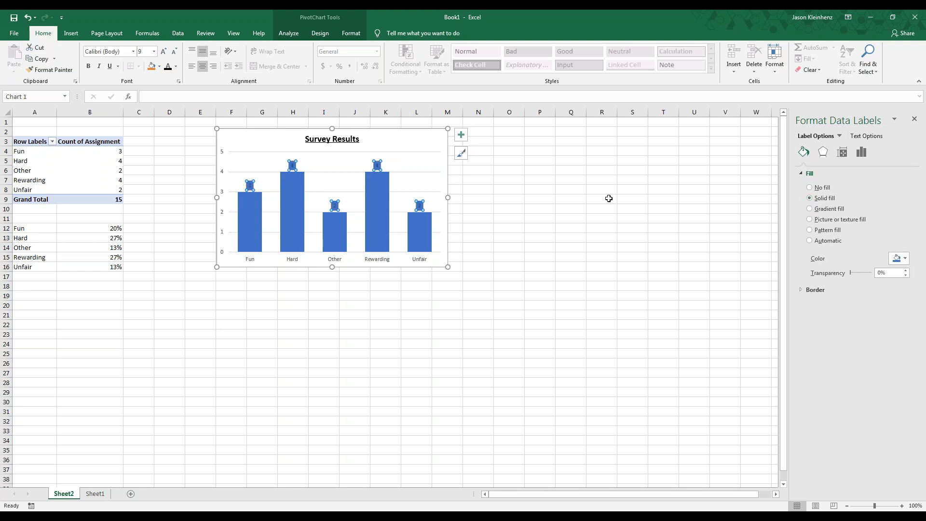
left_click(28, 17)
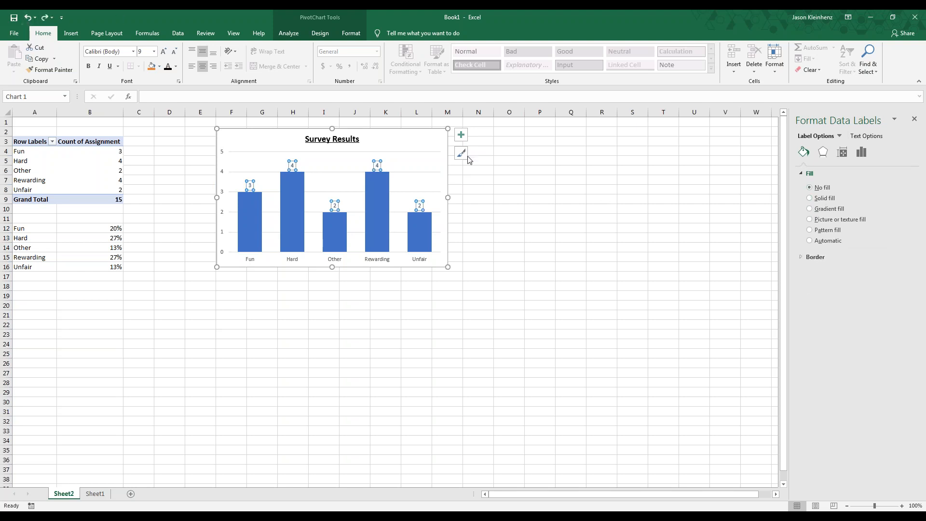
left_click(554, 207)
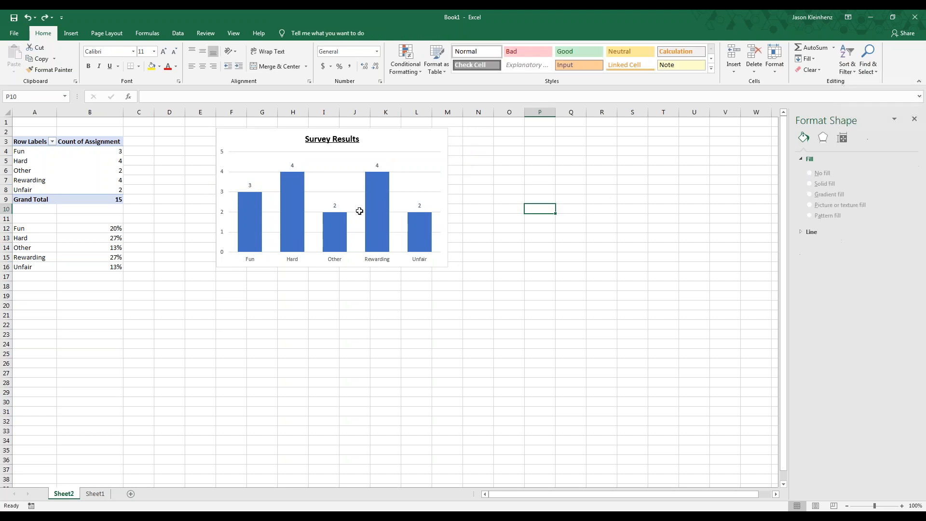
Give the chart's columns a solid black fill
right_click(293, 210)
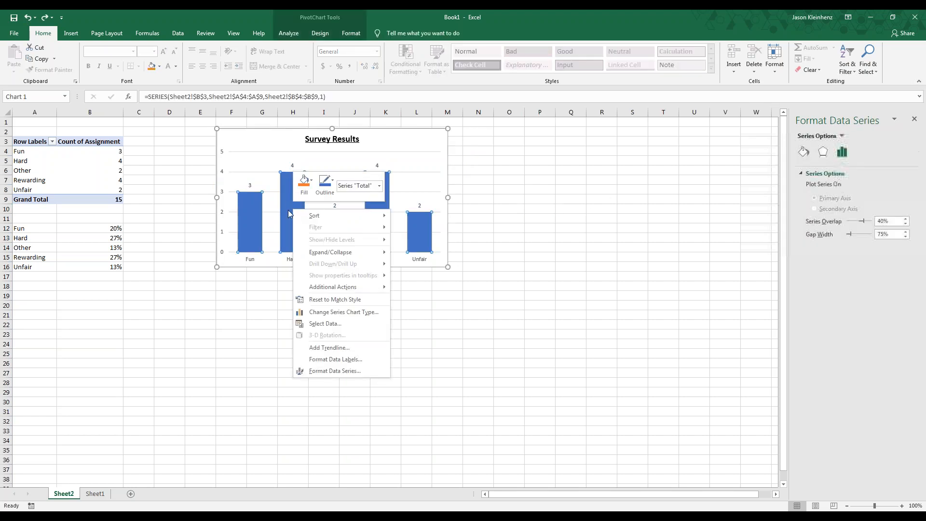
left_click(321, 371)
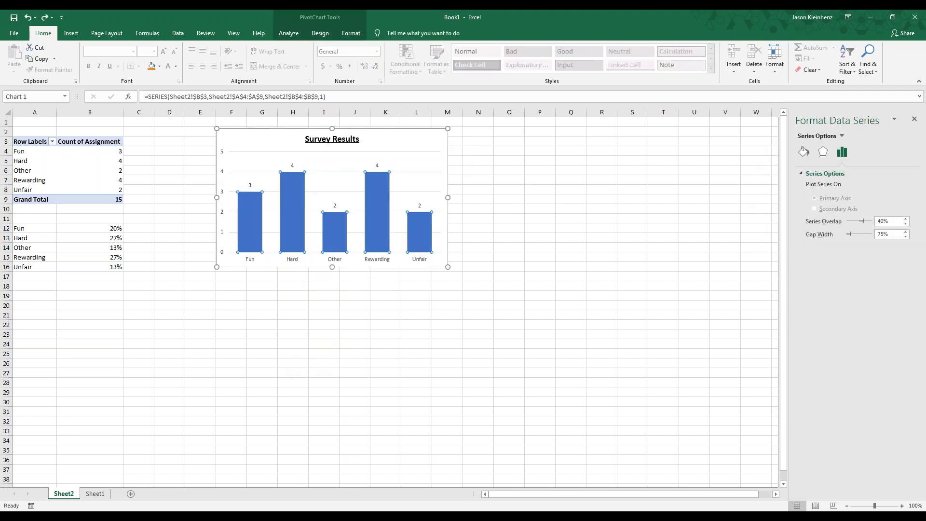
left_click(804, 152)
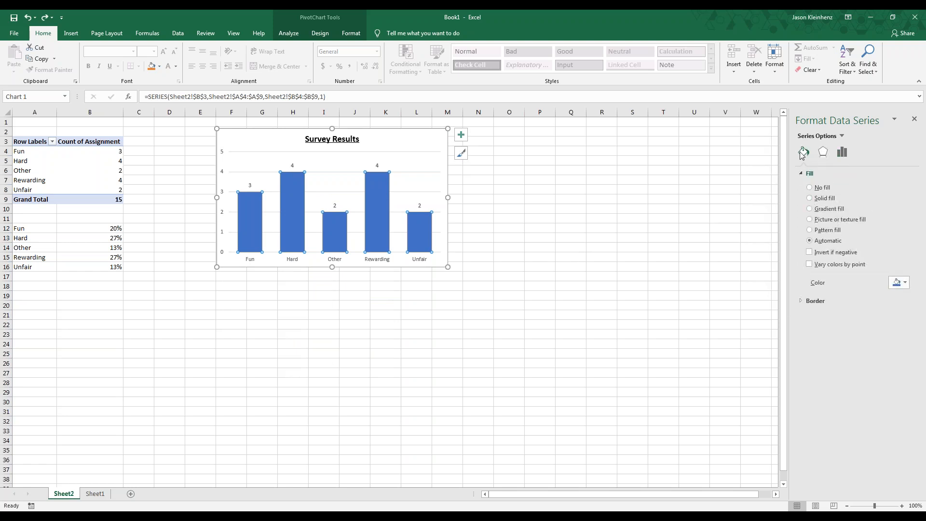
left_click(824, 199)
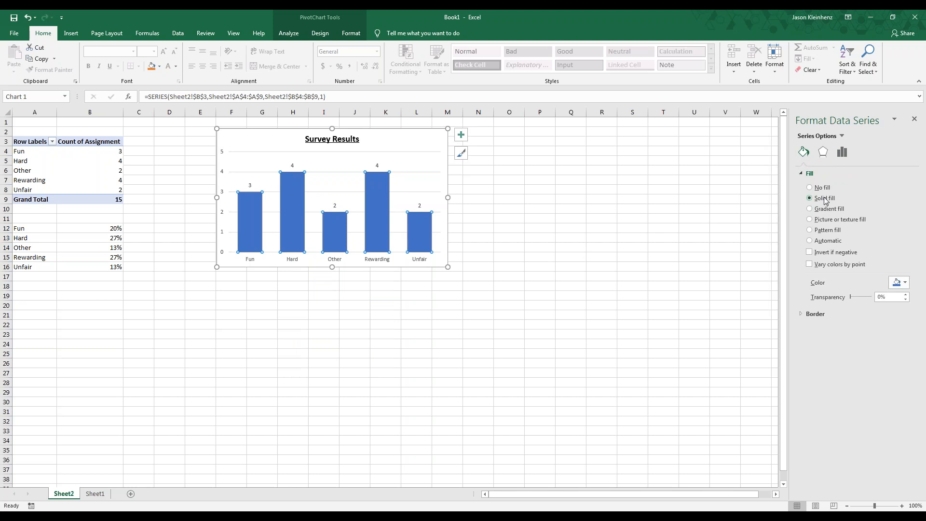
left_click(898, 283)
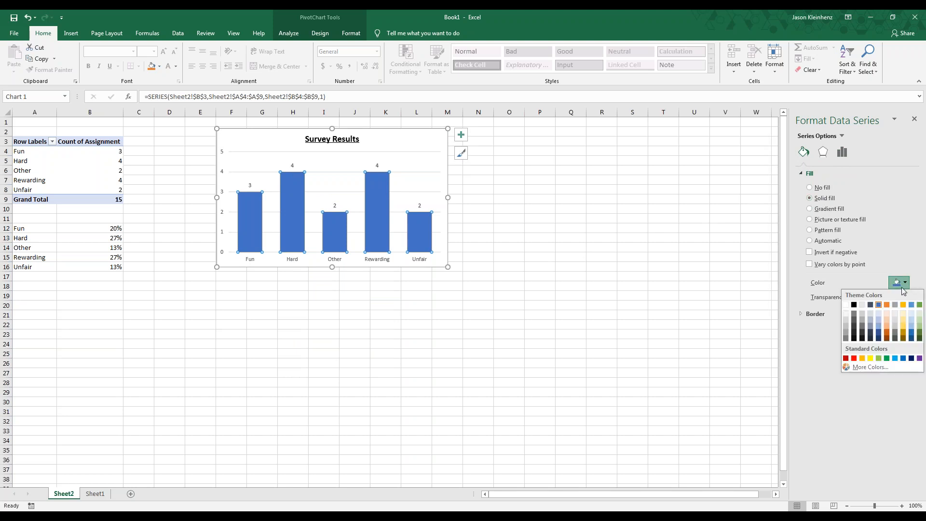
left_click(858, 307)
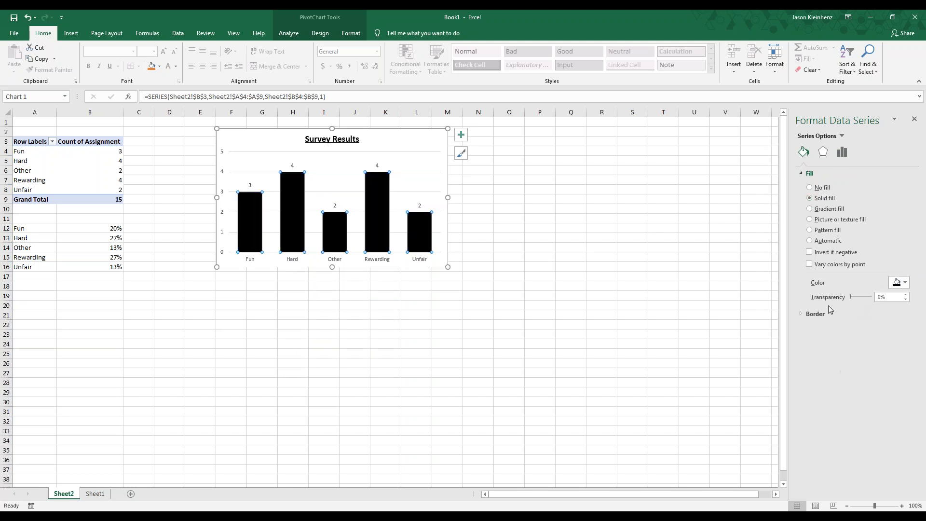
left_click(302, 305)
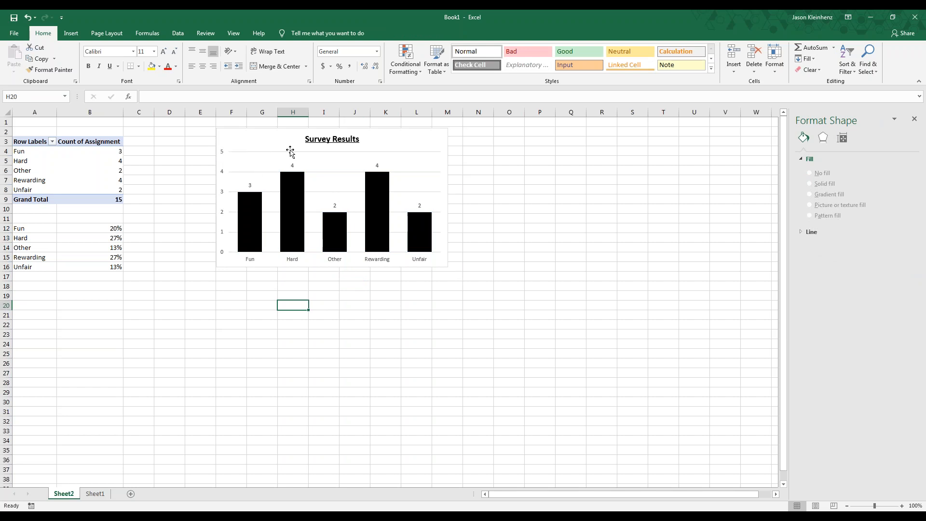
Add a primary vertical axis title reading "Count" to the Survey Results chart
left_click(253, 138)
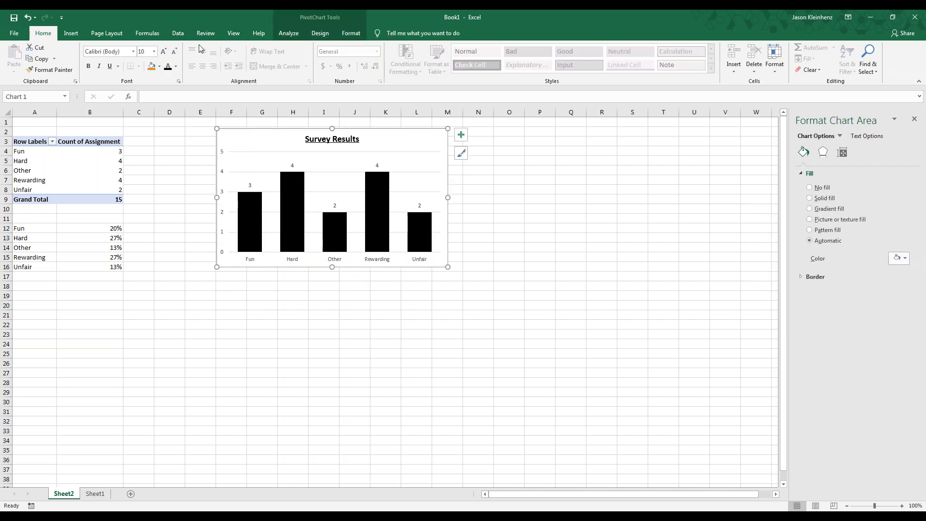
left_click(318, 35)
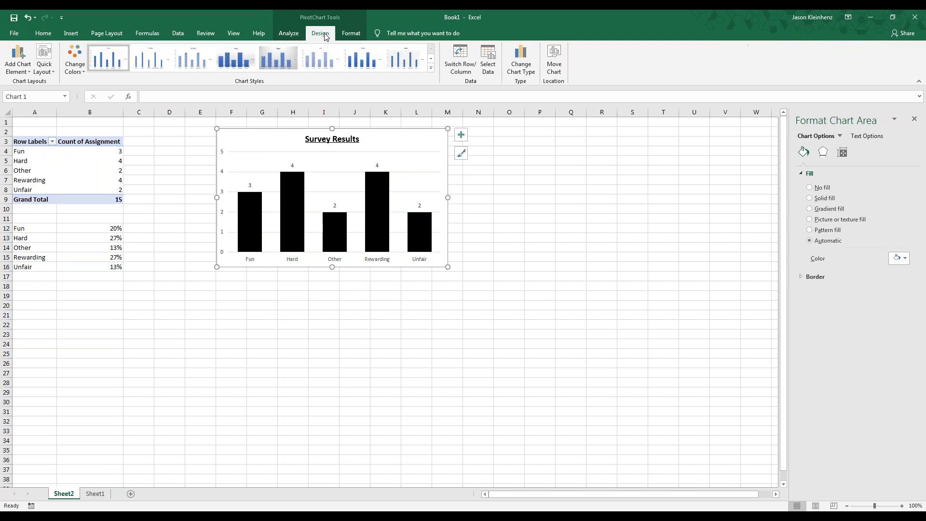
left_click(23, 72)
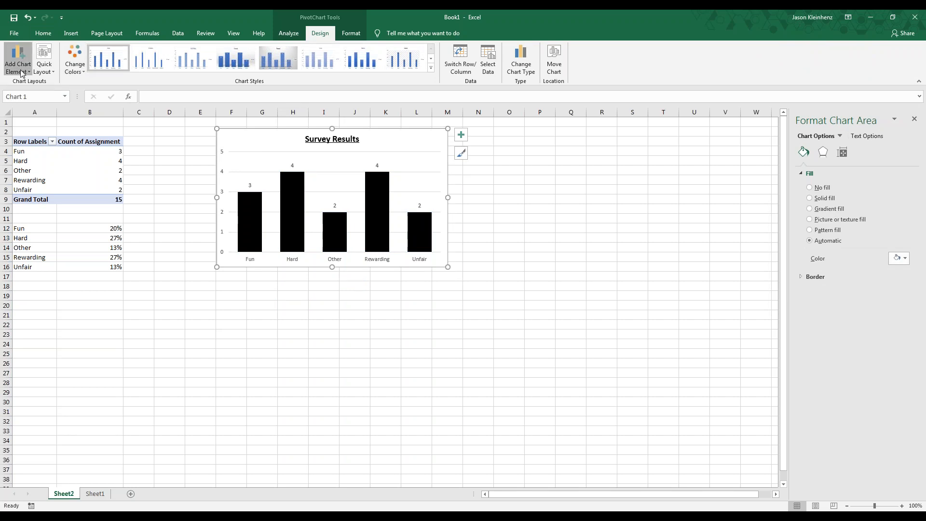
mouse_move(45, 98)
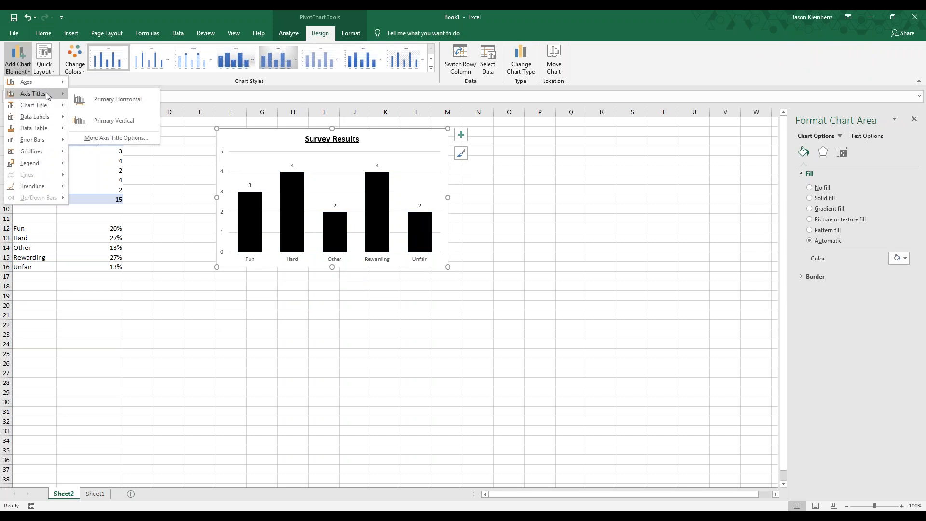
left_click(116, 120)
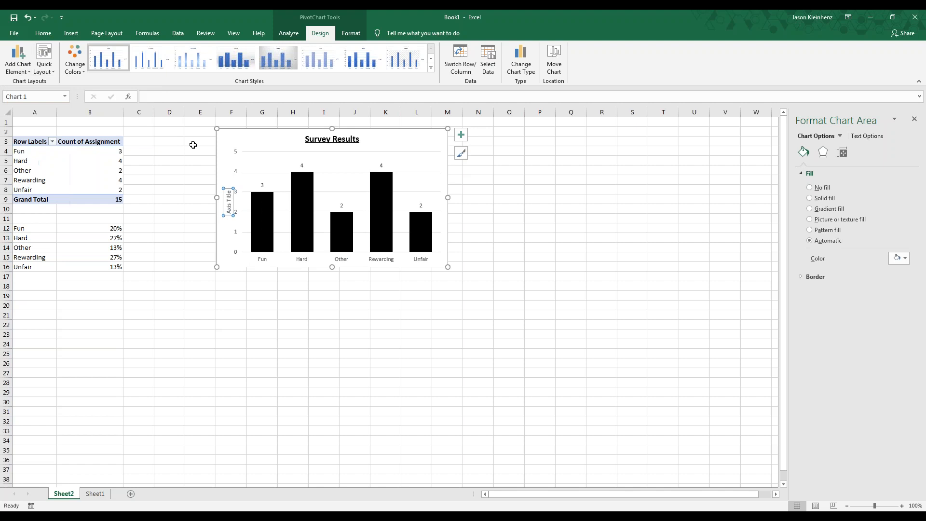
triple_click(229, 198)
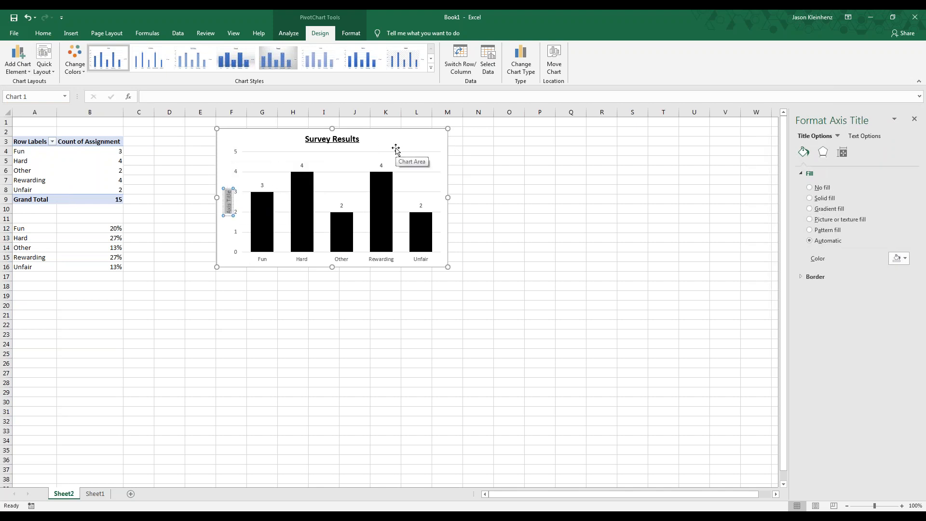
type("Count")
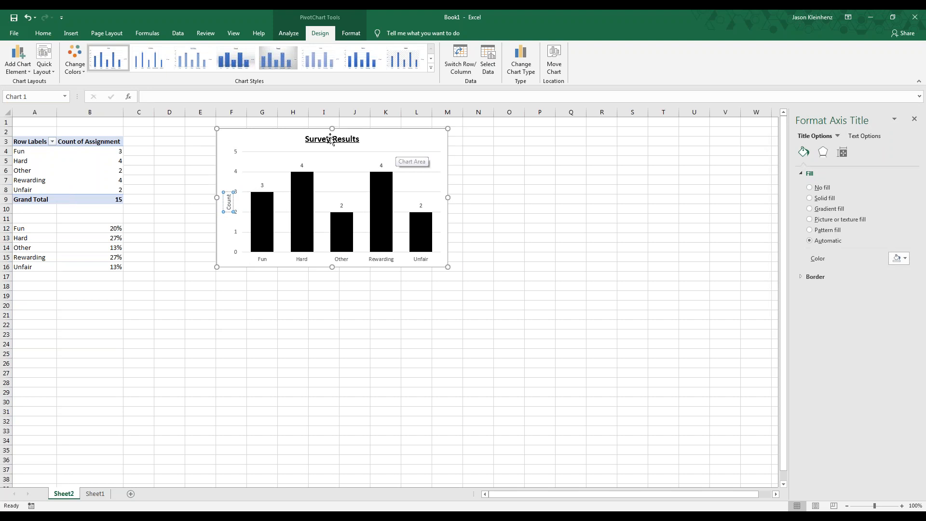
left_click(366, 302)
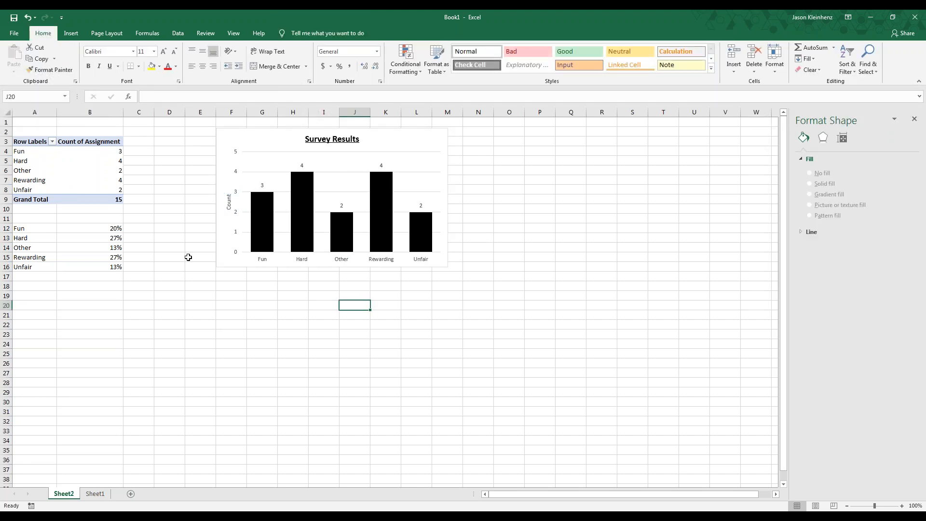
Insert a 2-D clustered column chart of the percentages in A12:B16 and place it below the Survey Results count chart
left_click_drag(55, 225, 102, 265)
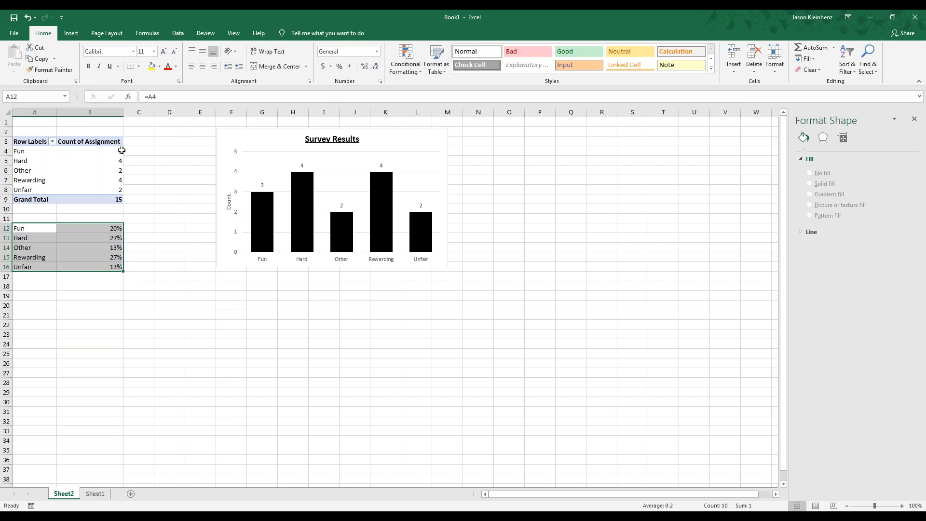
left_click(71, 33)
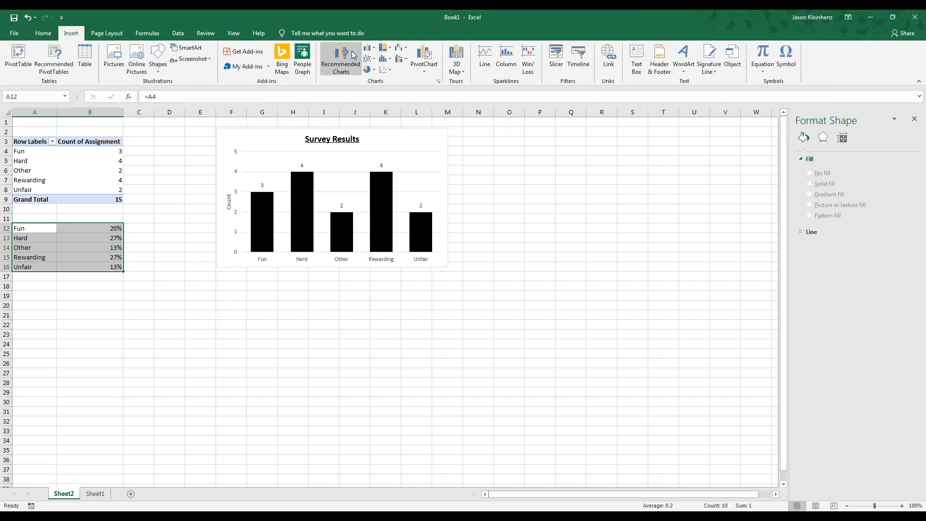
left_click(371, 51)
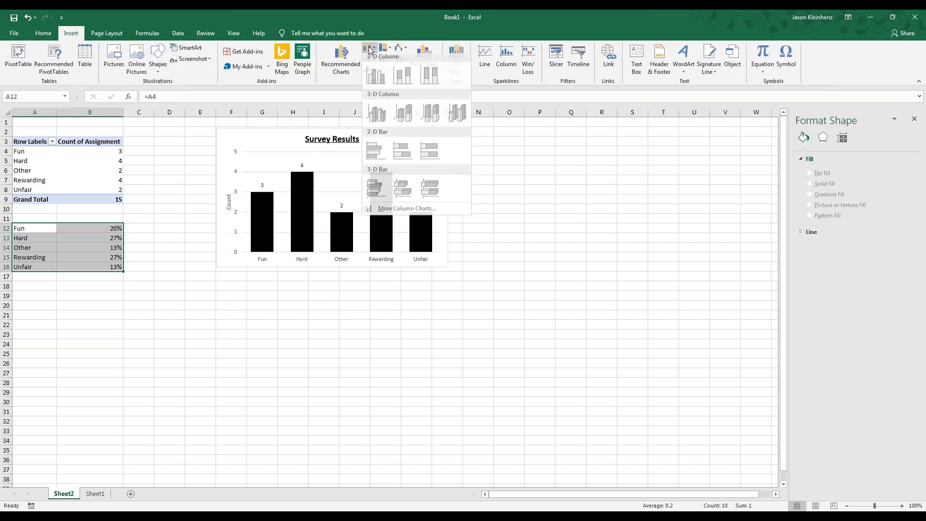
left_click(375, 79)
left_click_drag(331, 236, 270, 292)
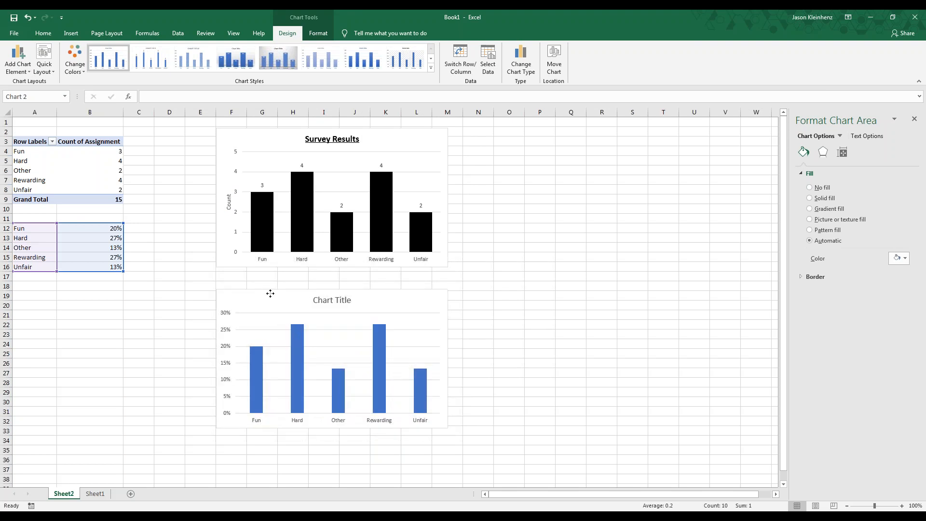
Title the percentage chart "Survey Results" and make the title bold, underlined and black
left_click(330, 304)
triple_click(329, 300)
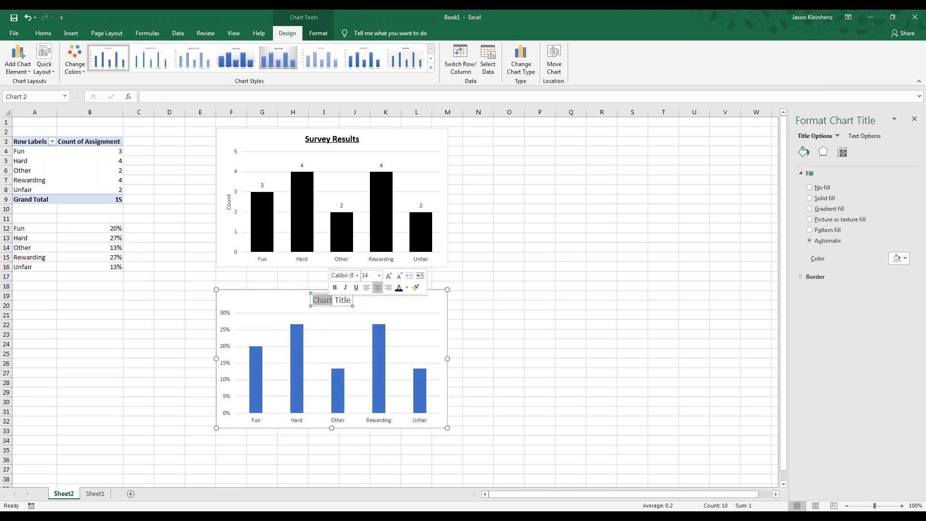
type("S")
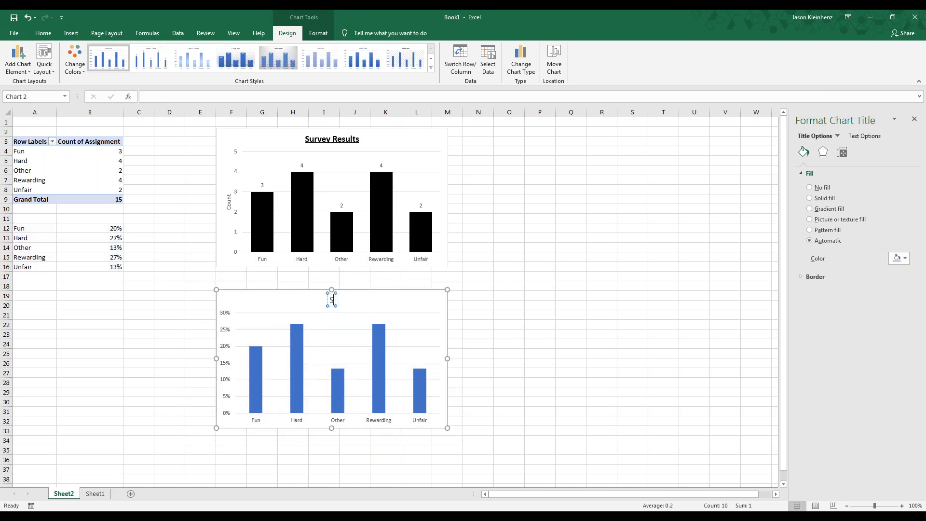
type("urvey Results")
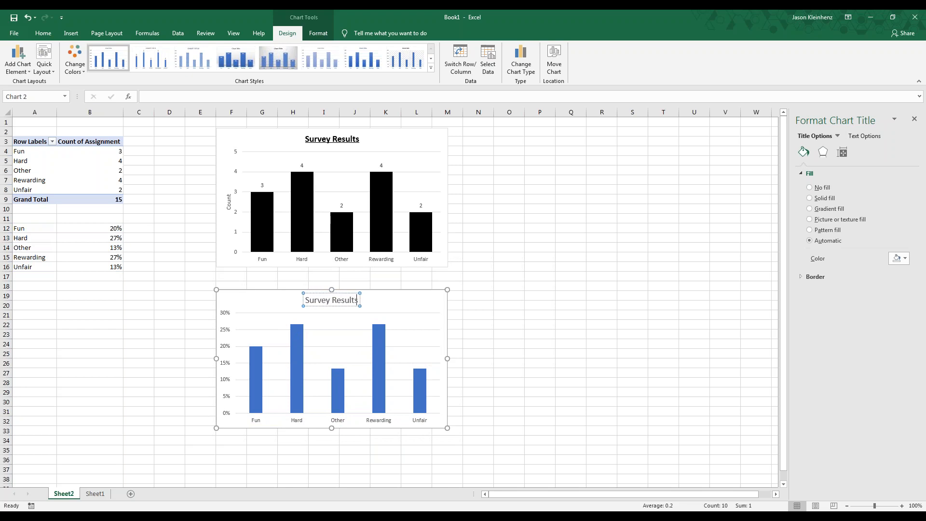
left_click_drag(304, 300, 360, 300)
left_click(335, 288)
left_click(356, 288)
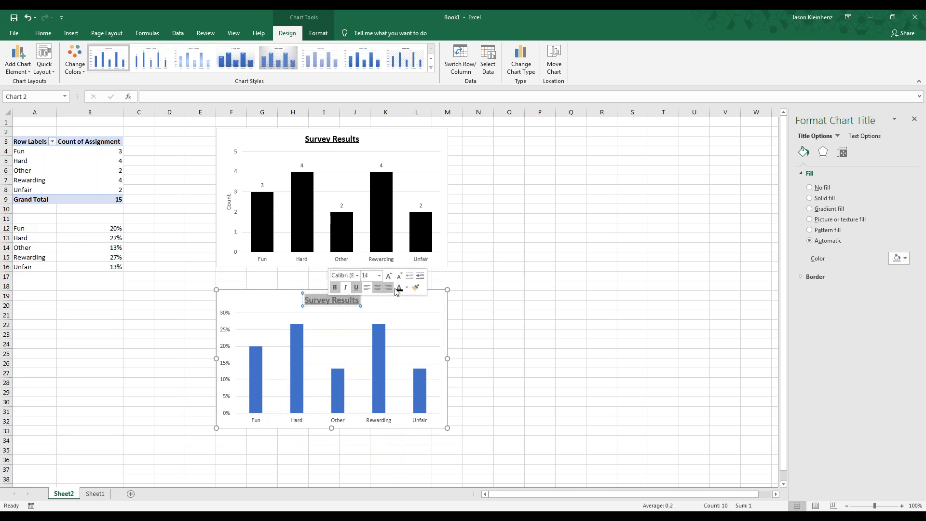
left_click(392, 302)
Give the percentage chart's columns a solid black fill
mouse_move(385, 341)
right_click(379, 350)
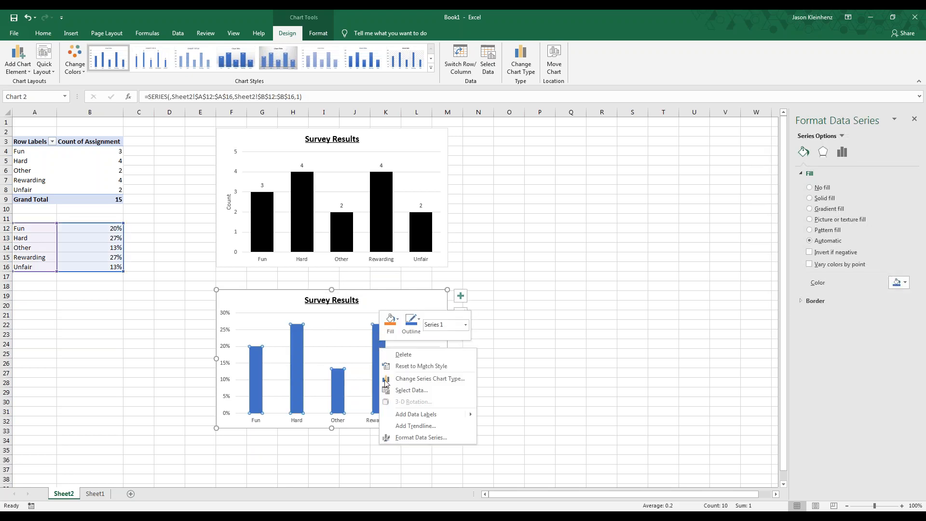
left_click(410, 438)
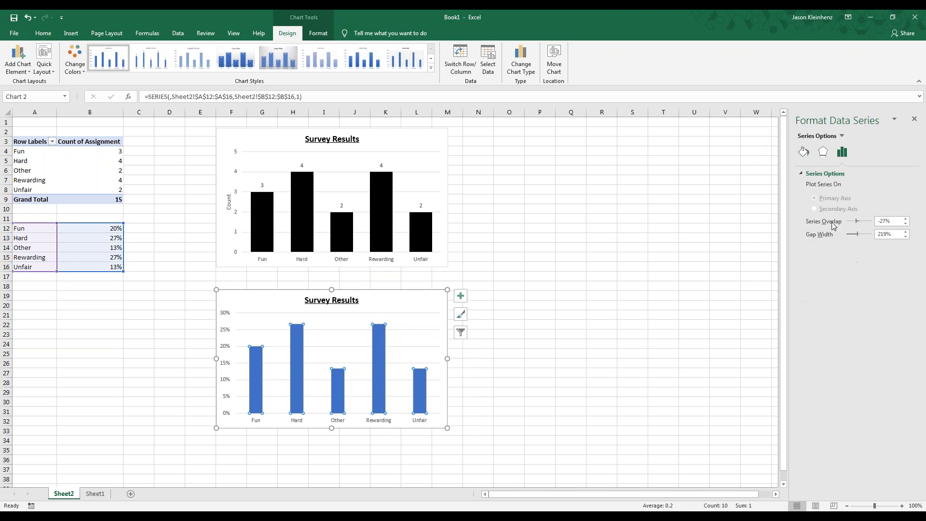
left_click(804, 152)
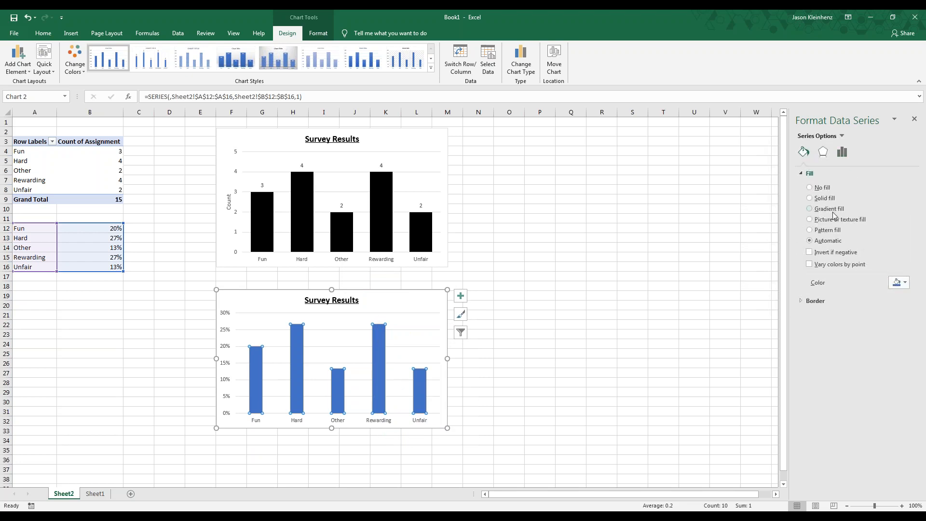
left_click(824, 199)
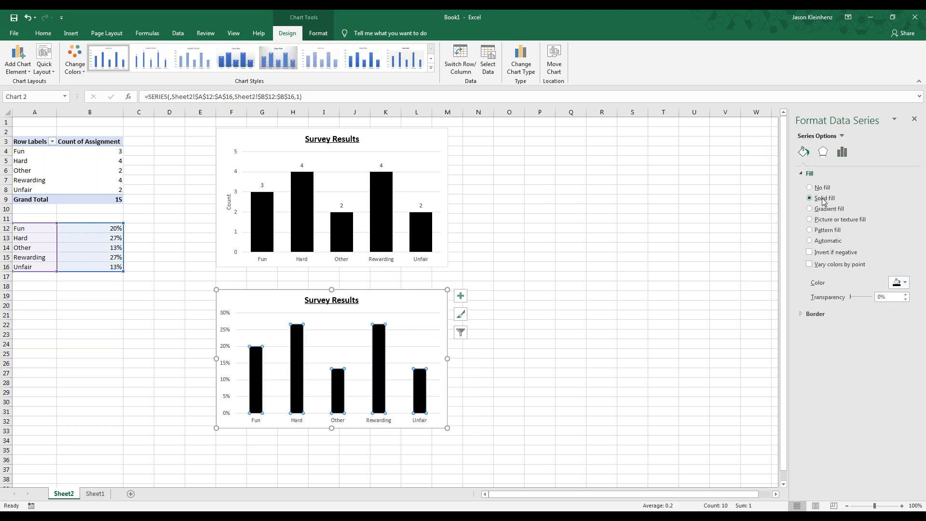
left_click(905, 282)
left_click(855, 304)
left_click(552, 345)
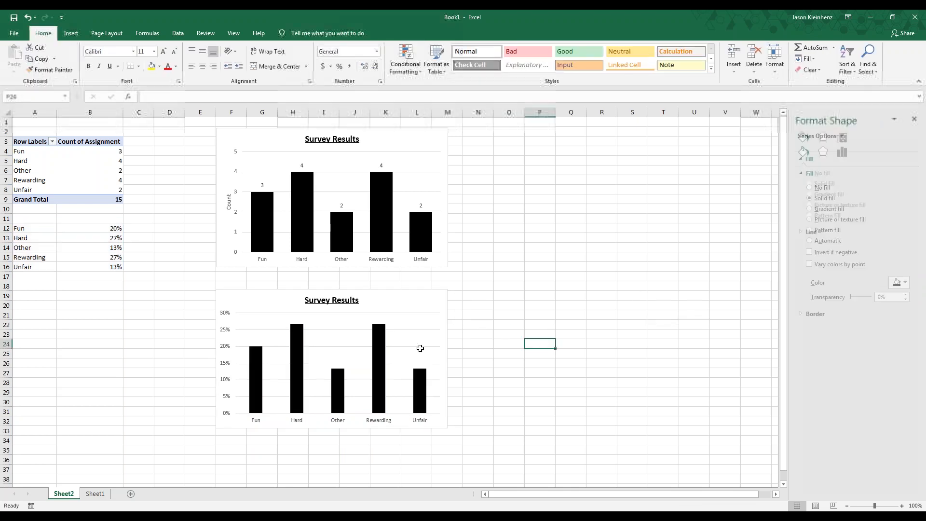
Add data labels to the columns of the percentage chart
right_click(380, 354)
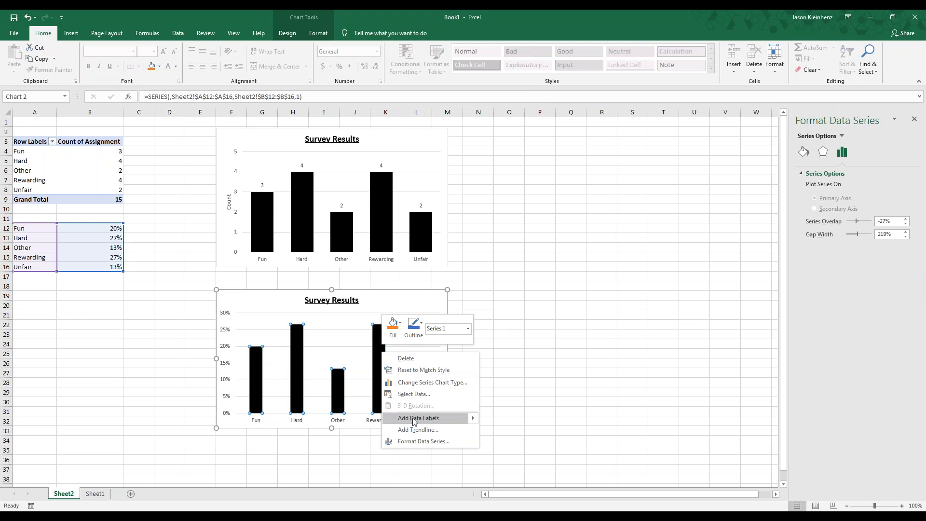
left_click(414, 422)
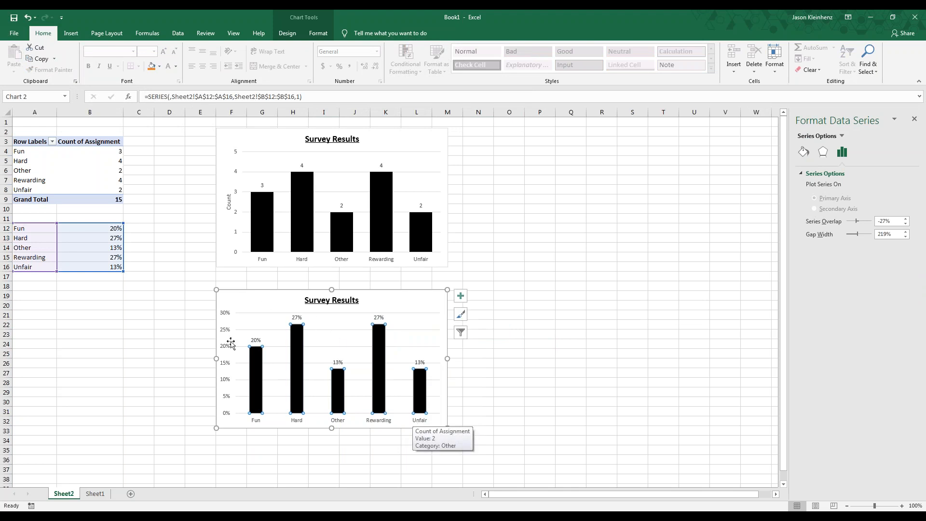
left_click(538, 295)
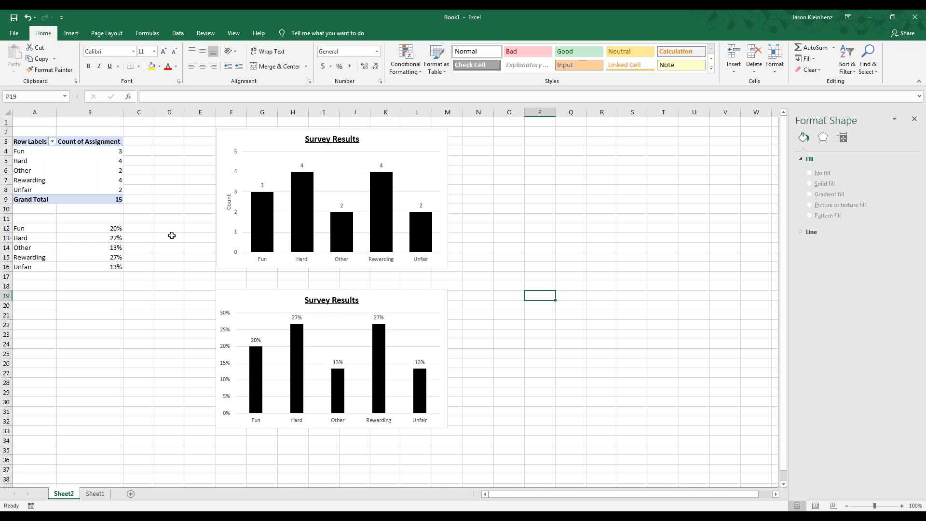
left_click(95, 493)
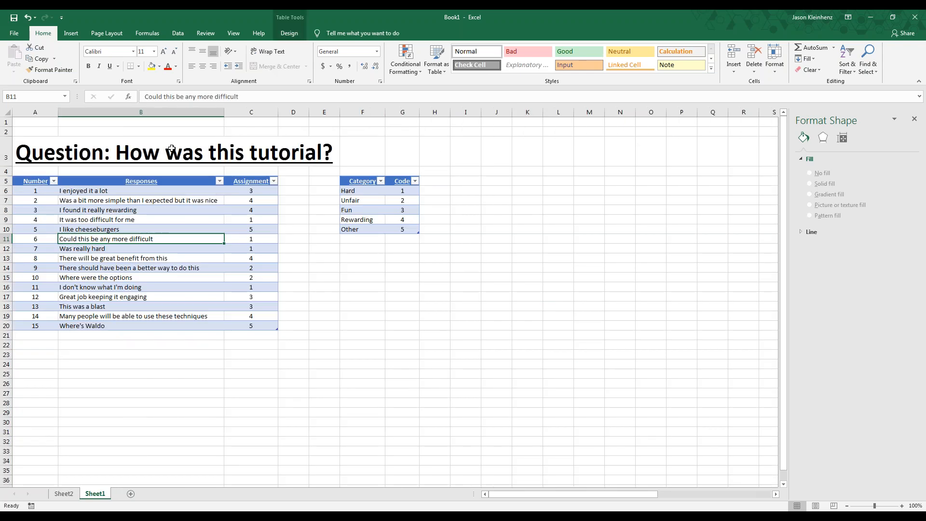
left_click(68, 494)
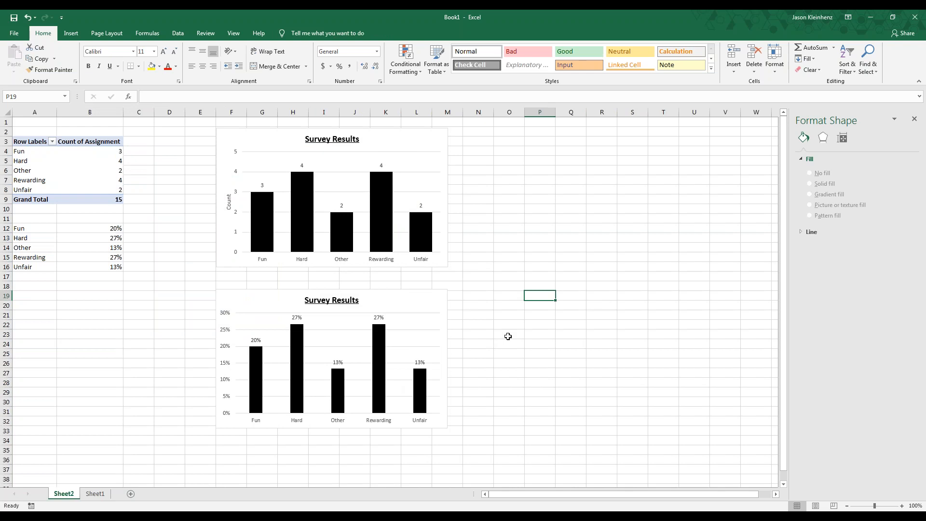